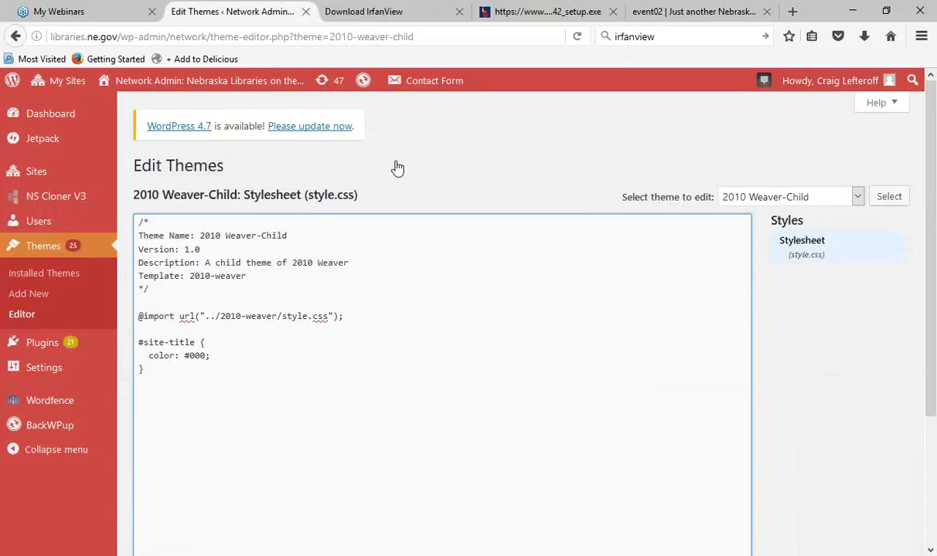
Show the Installed Themes list: 79 themes, 72 enabled, including 2010 Weaver-Child
click(44, 249)
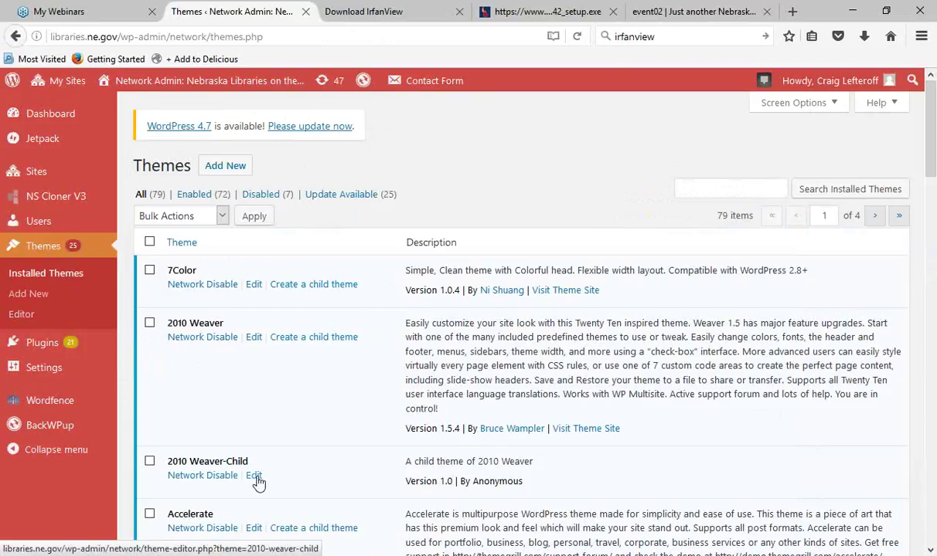
mouse_move(51, 114)
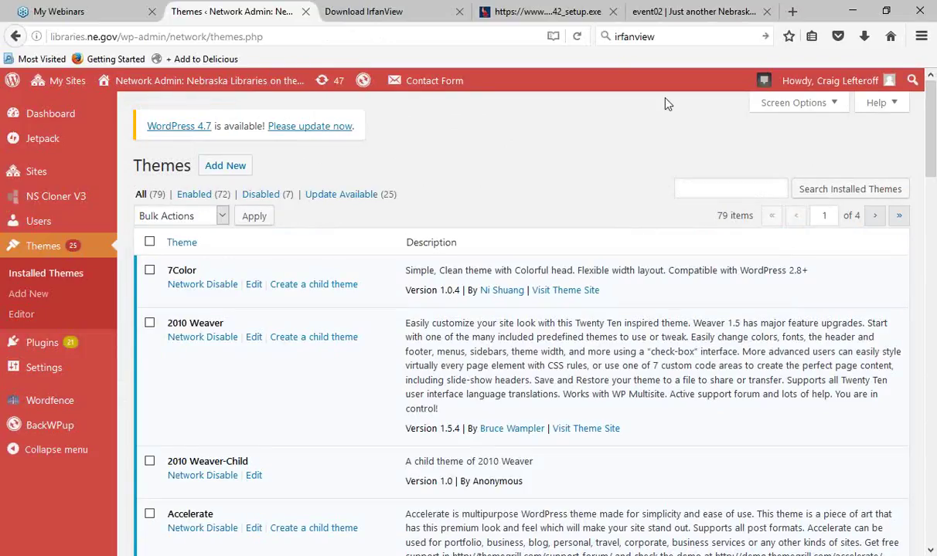
mouse_move(48, 350)
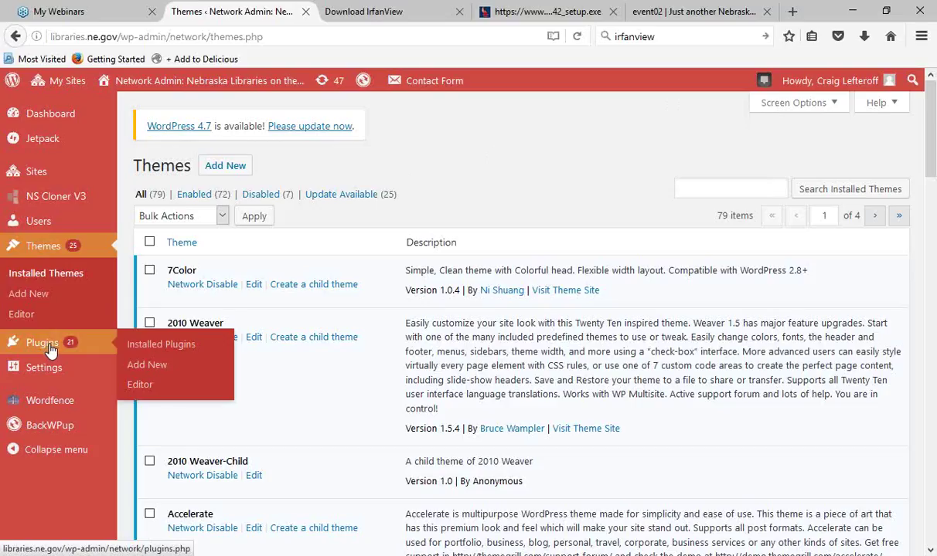
Open Plugins and filter to the 31 inactive plugins, scrolling through the list
click(50, 350)
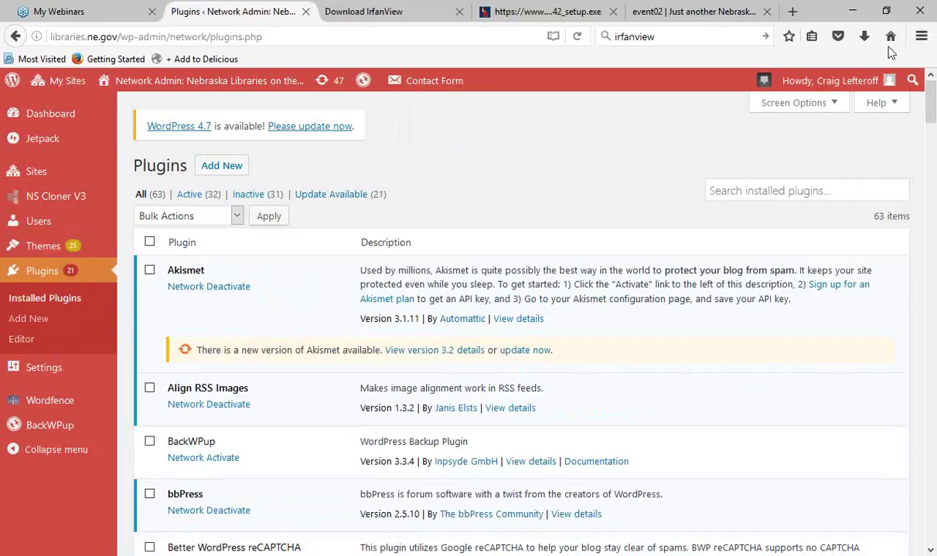
click(248, 195)
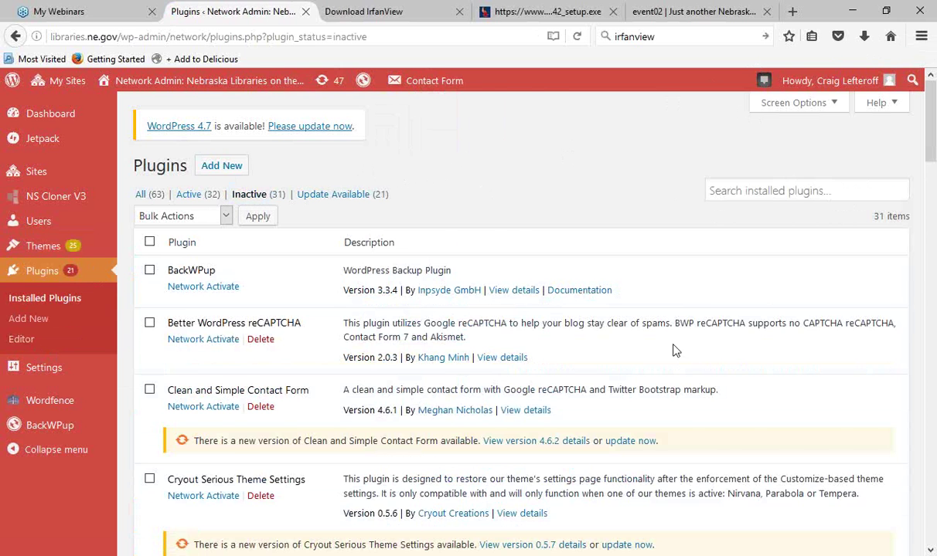
scroll(673, 350, down, 20)
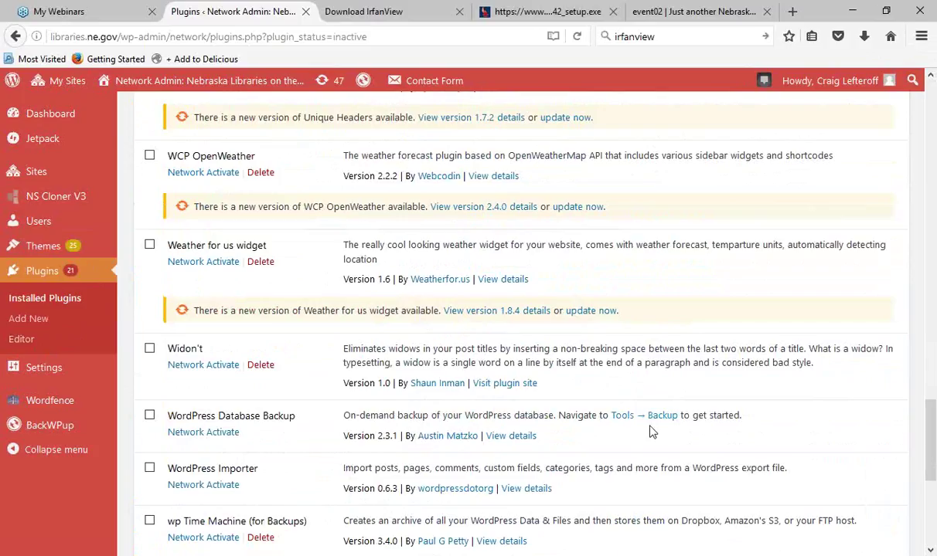
scroll(525, 433, down, 2)
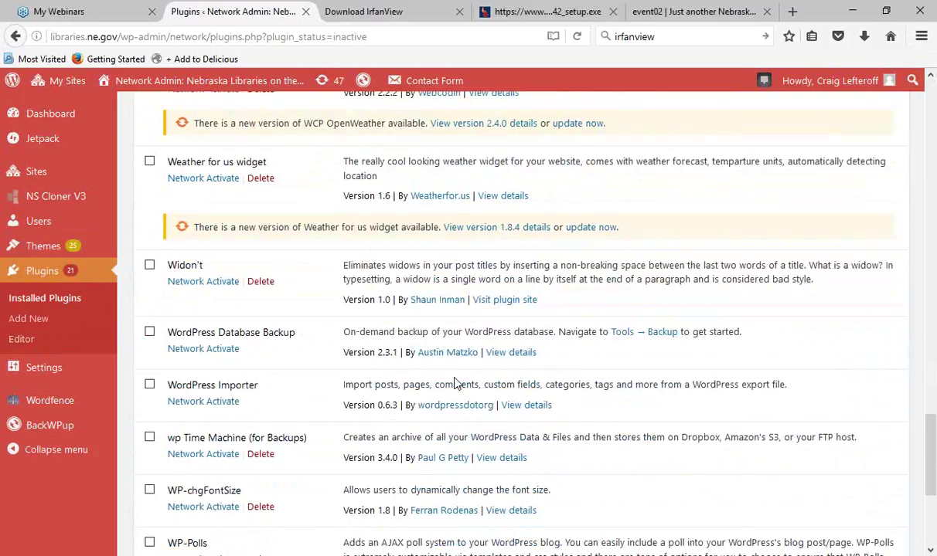
click(521, 354)
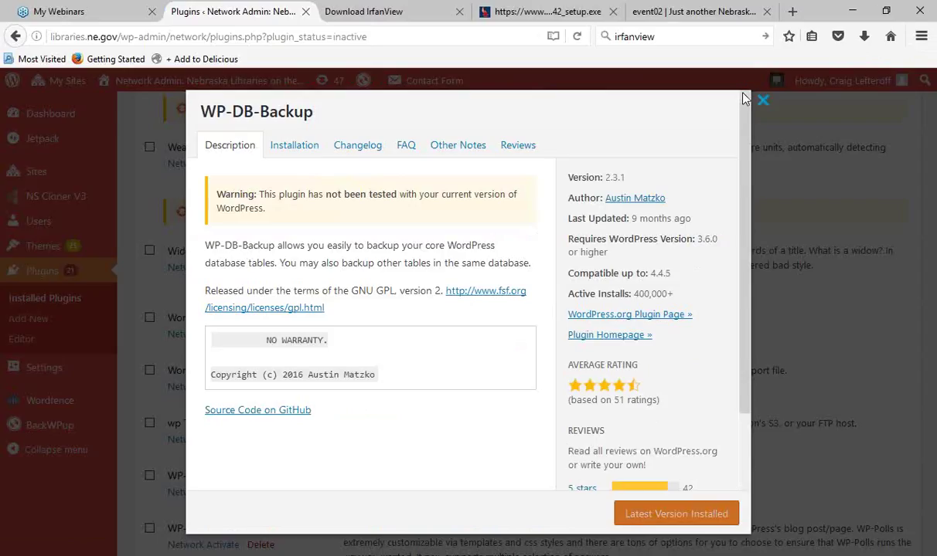
click(763, 101)
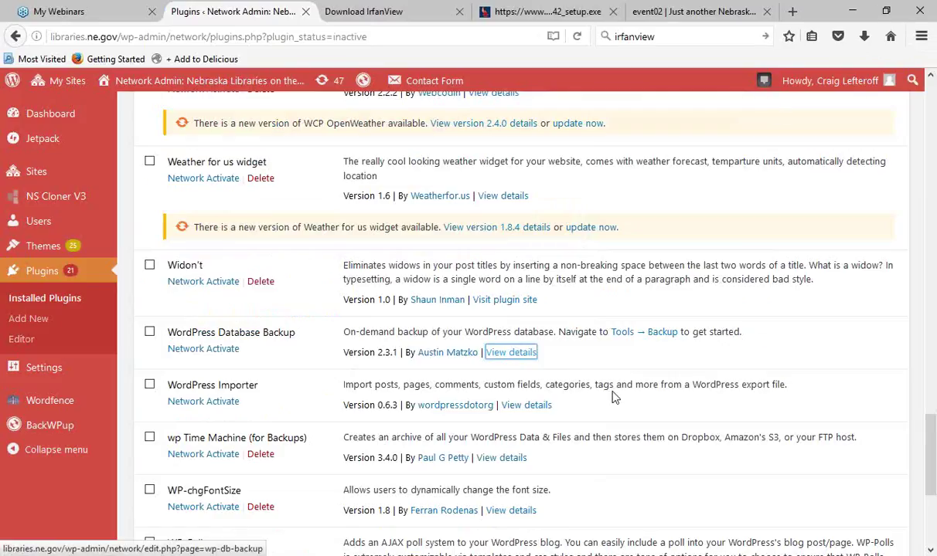
scroll(544, 435, down, 2)
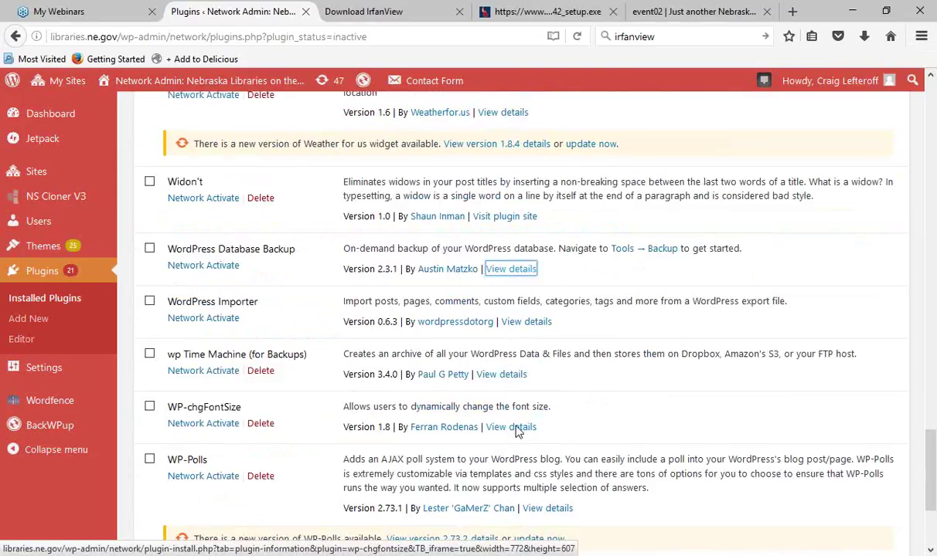
click(511, 427)
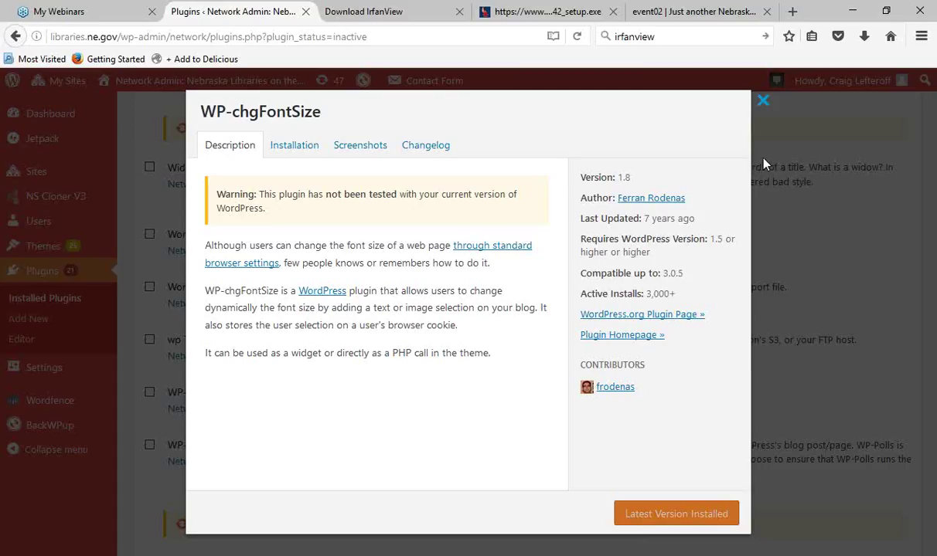
click(762, 103)
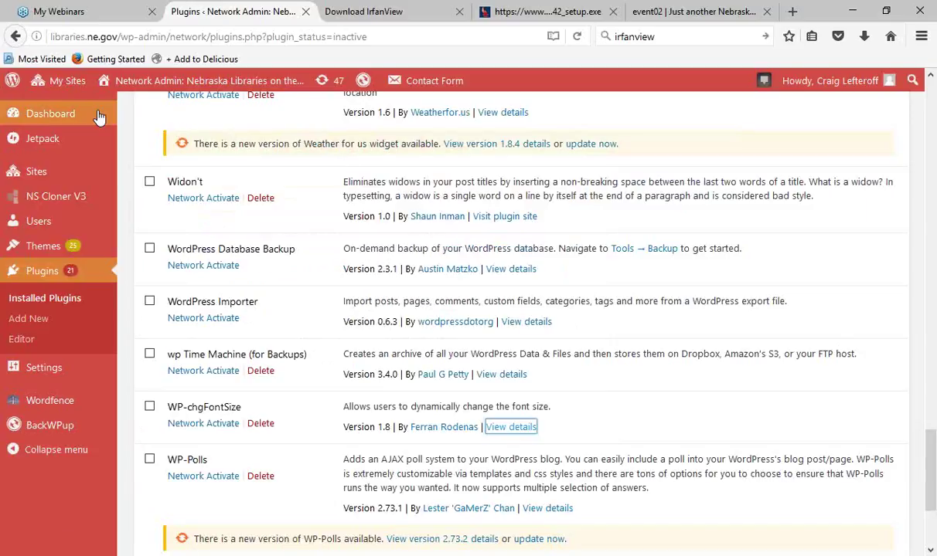
Return to the dashboard, then present slide 10 'Recommended Plugins' of WPmainpres full-screen
click(39, 112)
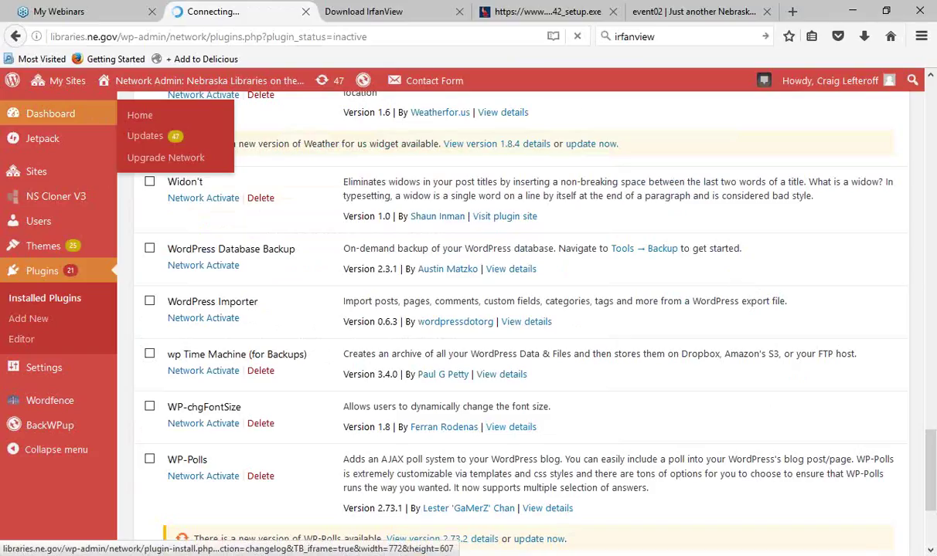
mouse_move(448, 555)
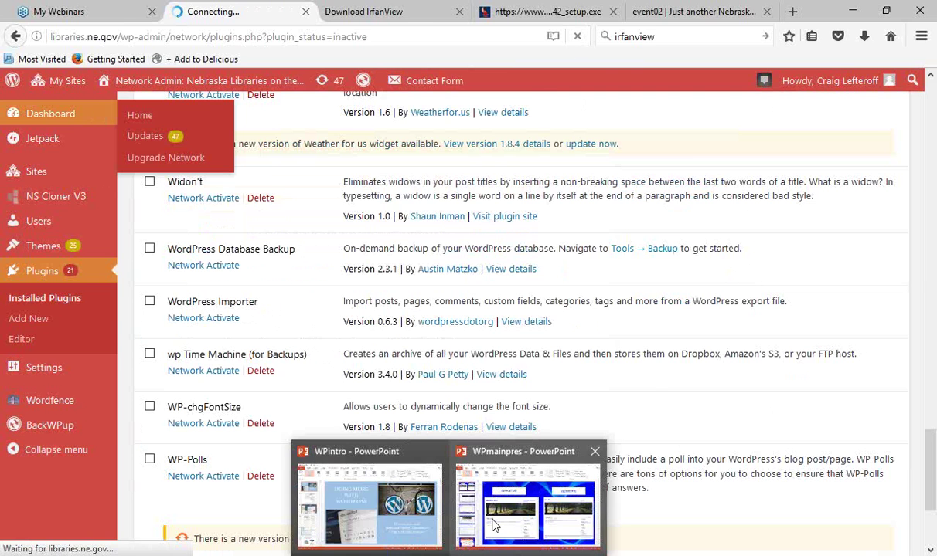
click(528, 498)
click(70, 507)
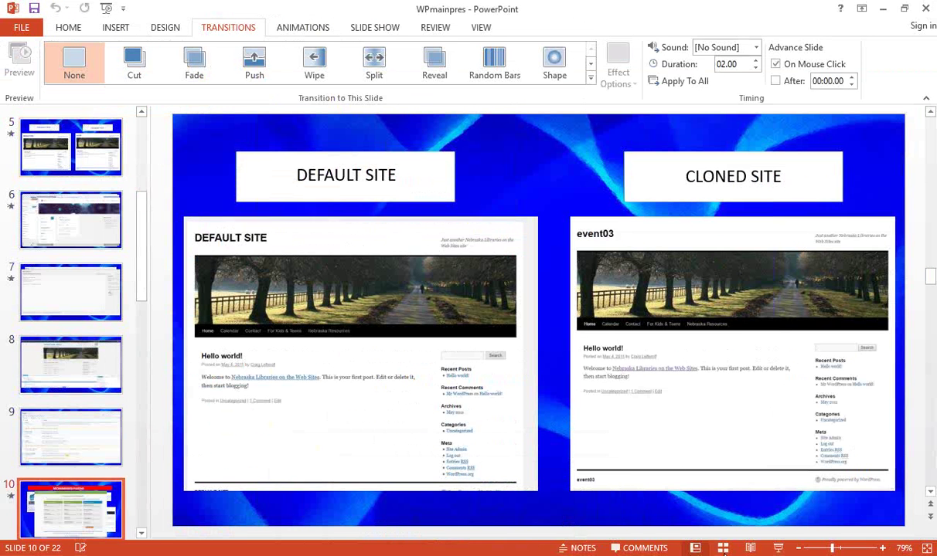
click(780, 548)
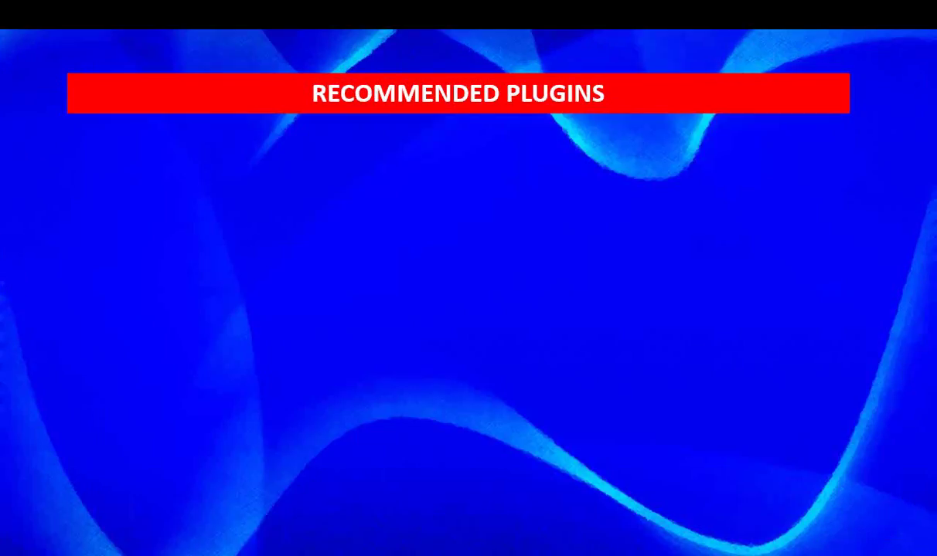
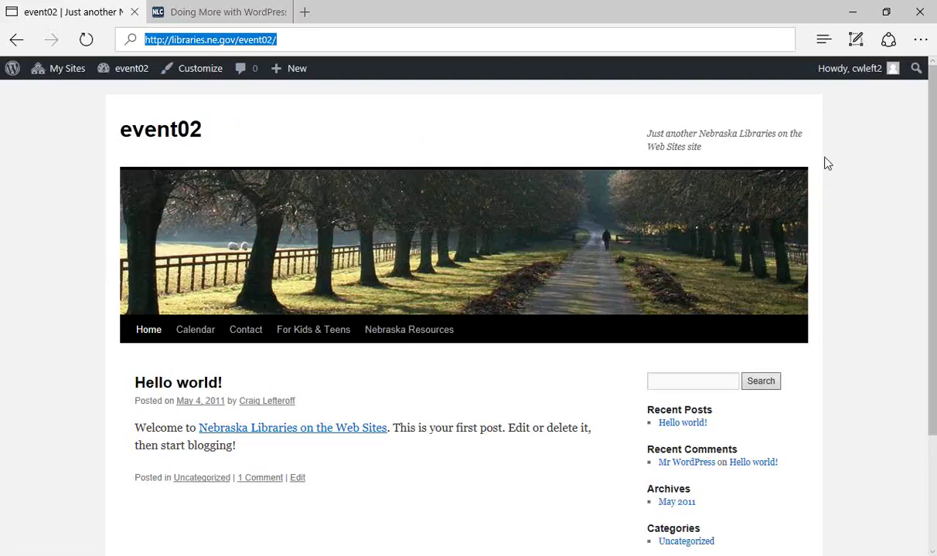
Preview the first suggested snowy-woods header in the event02 customizer, then open a new browser tab
click(200, 71)
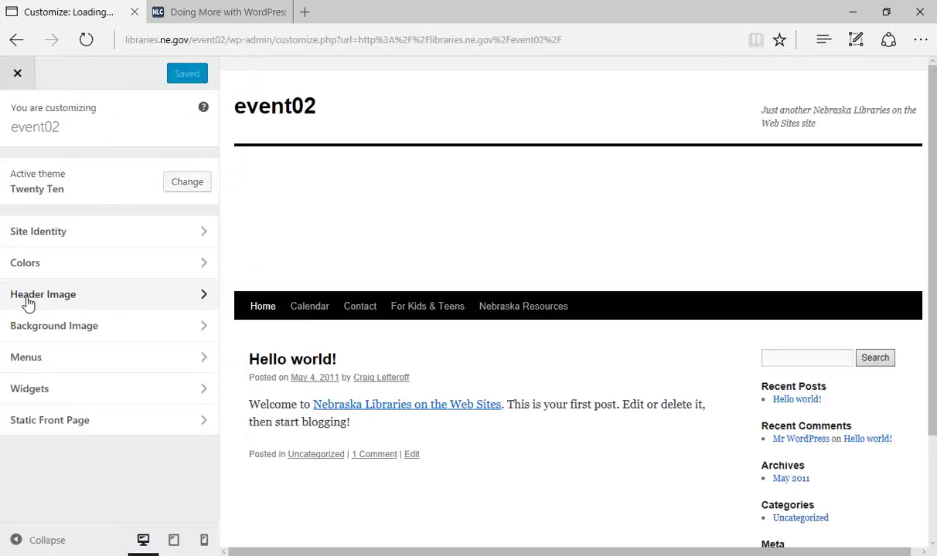
click(117, 298)
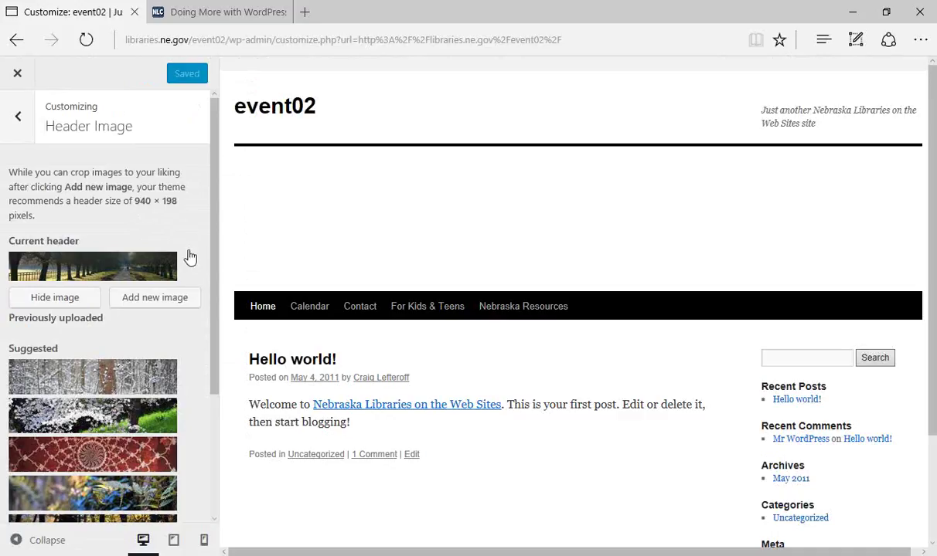
click(140, 376)
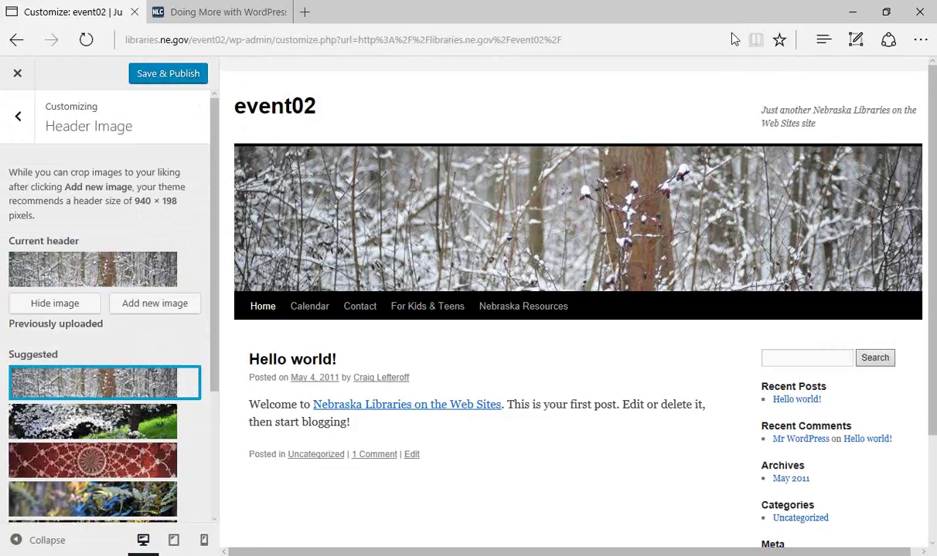
key(ctrl+t)
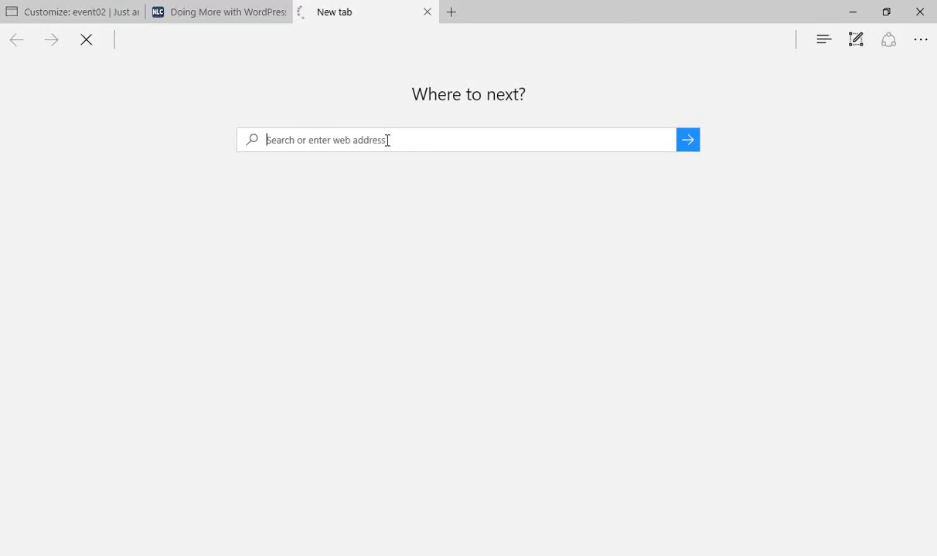
Search pixabay.com for 'winter' and open the frosted red berries photo
text(pixabay.com)
key(Return)
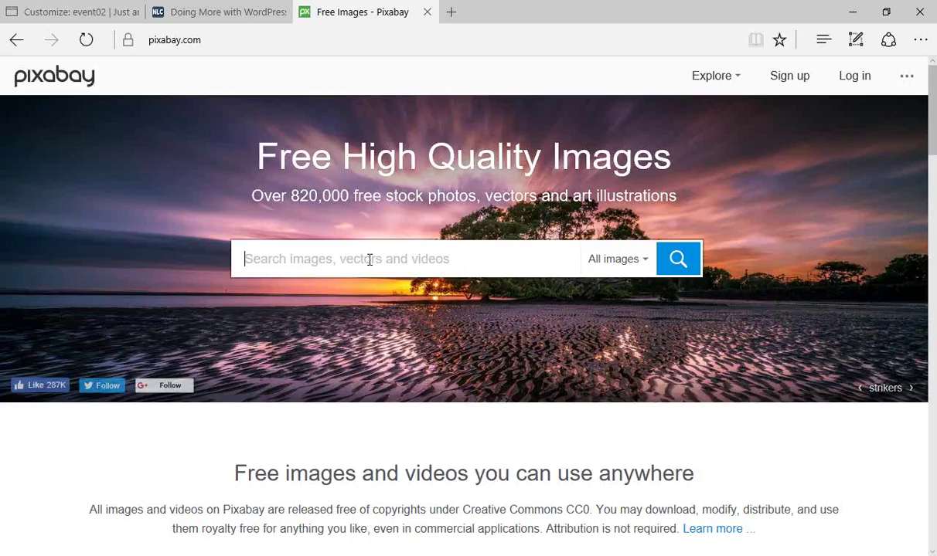
text(winter)
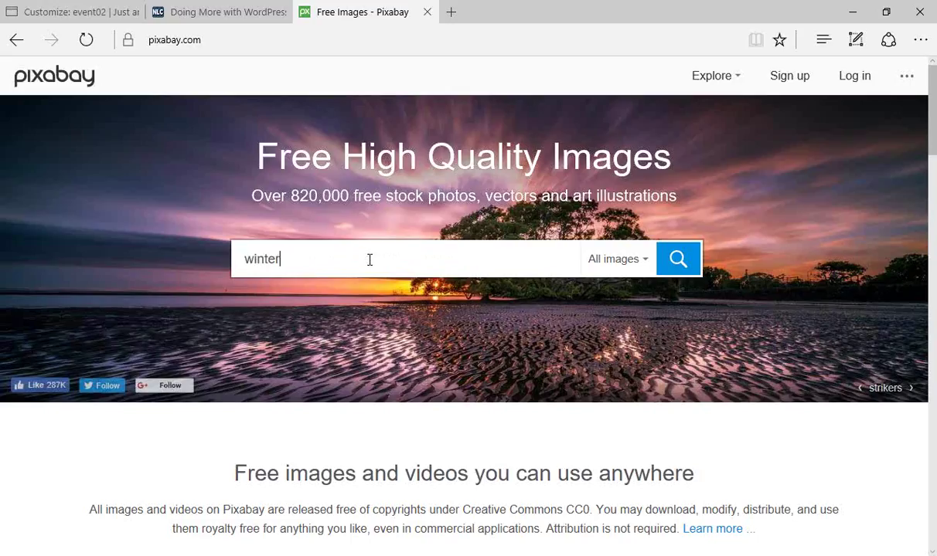
key(Return)
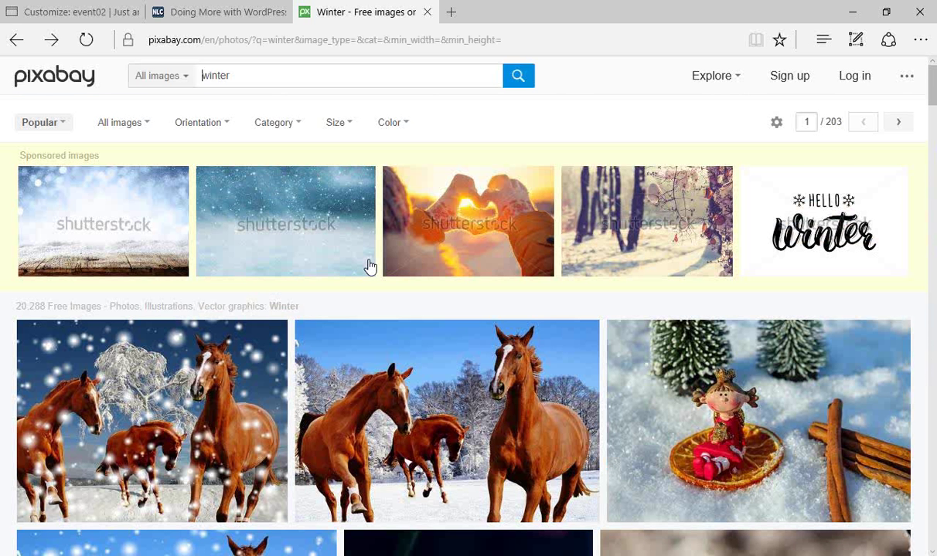
scroll(650, 444, down, 1)
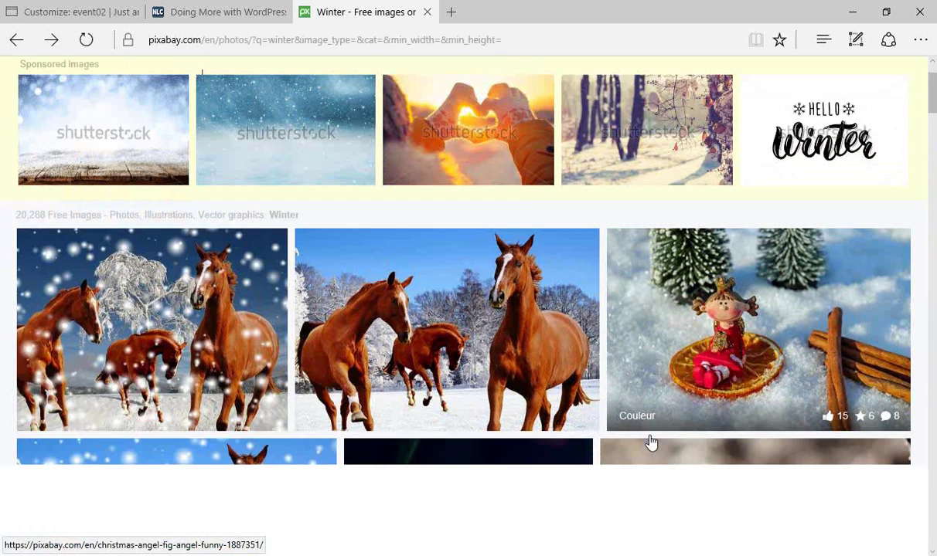
scroll(645, 437, down, 5)
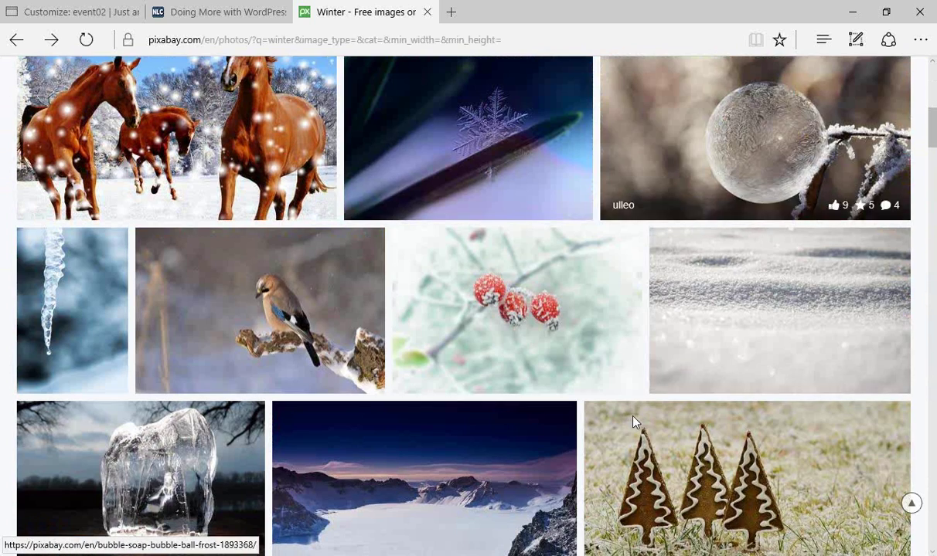
scroll(541, 402, up, 1)
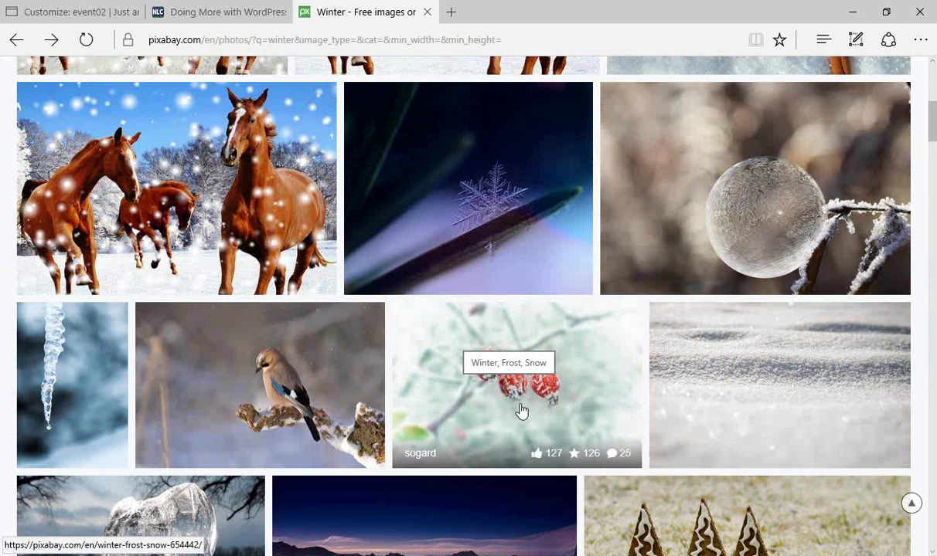
click(546, 410)
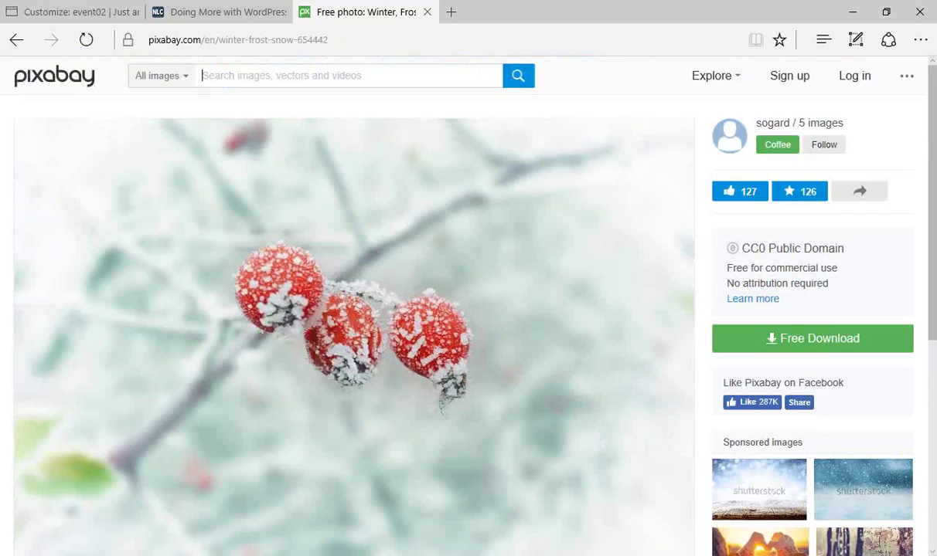
Launch IrfanView 64 from the Start menu and copy the berries photo
key(super)
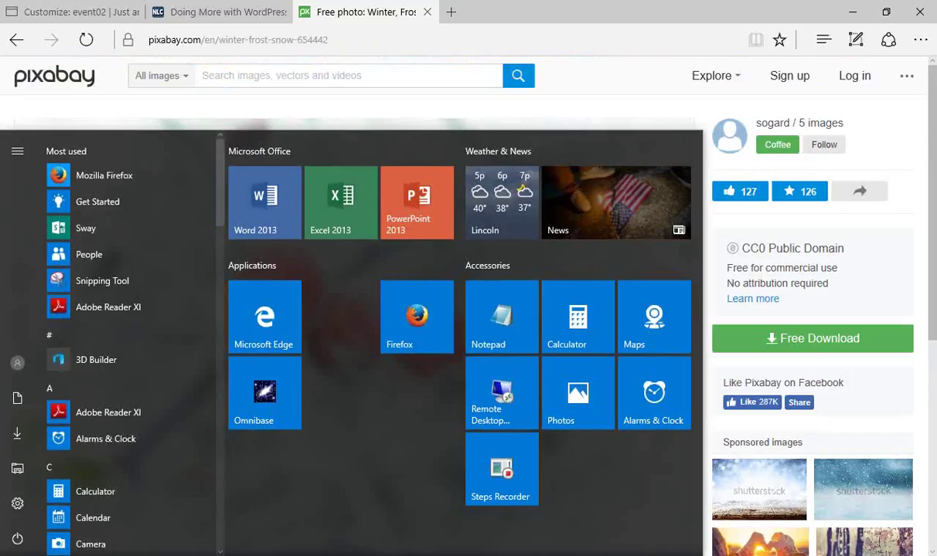
scroll(175, 506, down, 10)
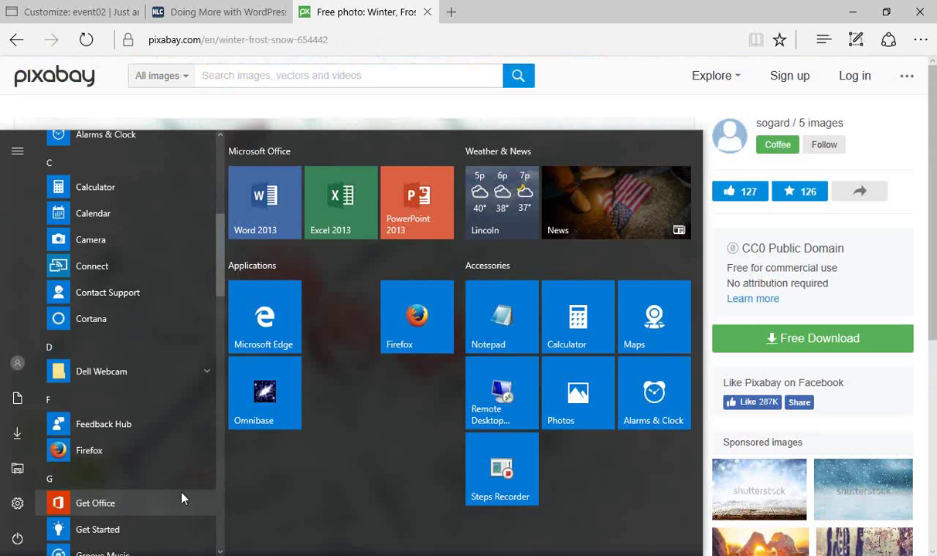
click(138, 249)
click(122, 412)
click(612, 3)
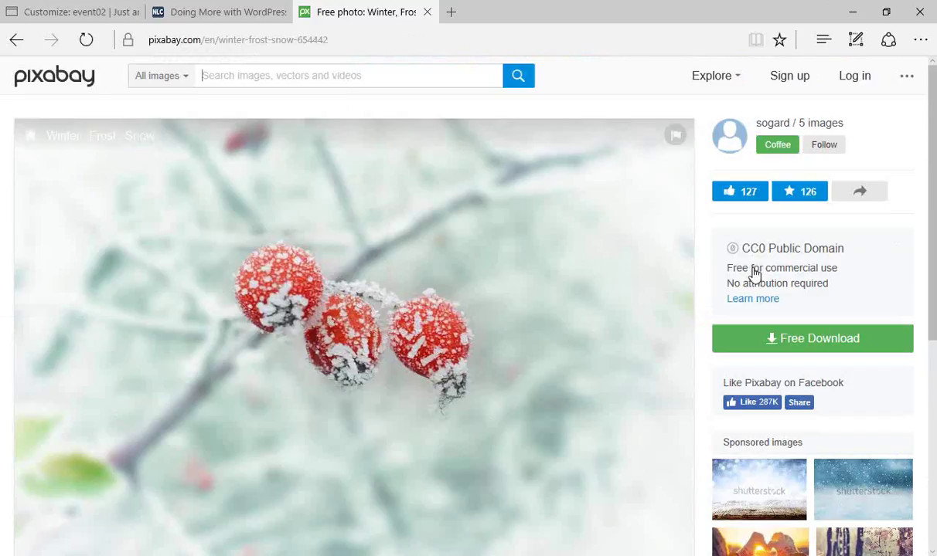
right_click(499, 332)
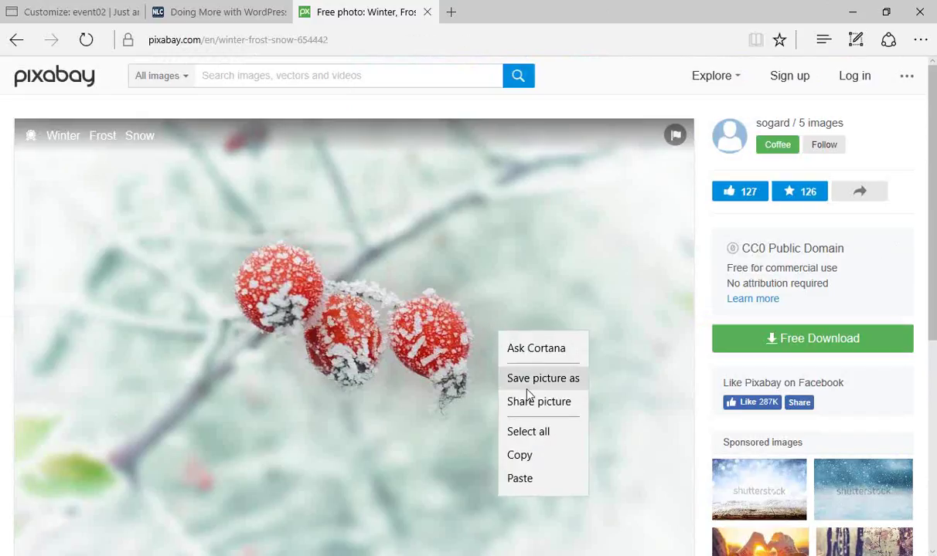
click(539, 456)
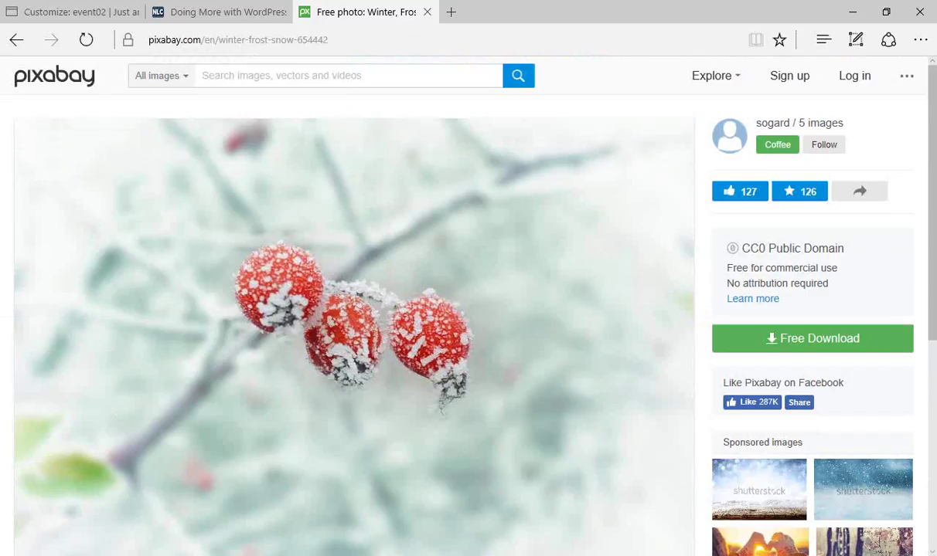
Paste the copied berries photo into IrfanView as a 960 × 640 image
click(627, 553)
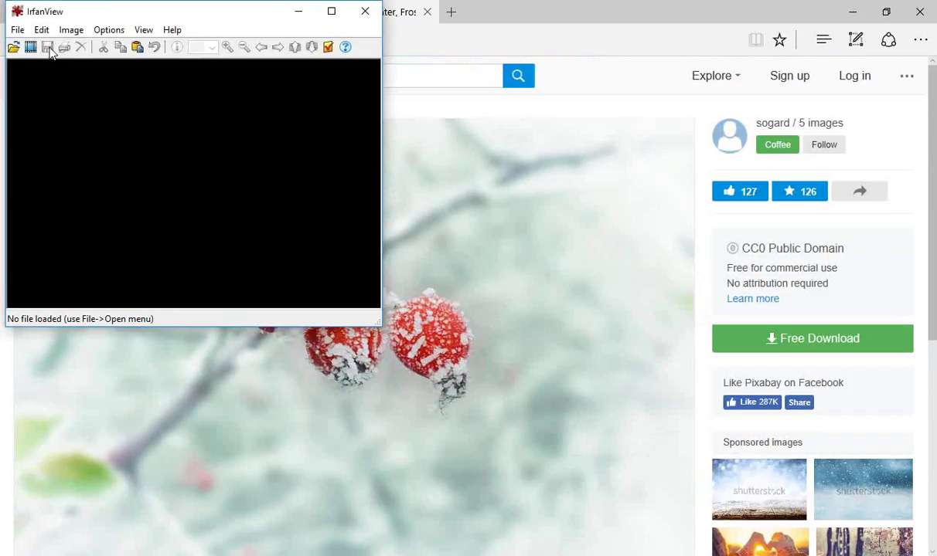
click(42, 30)
click(98, 333)
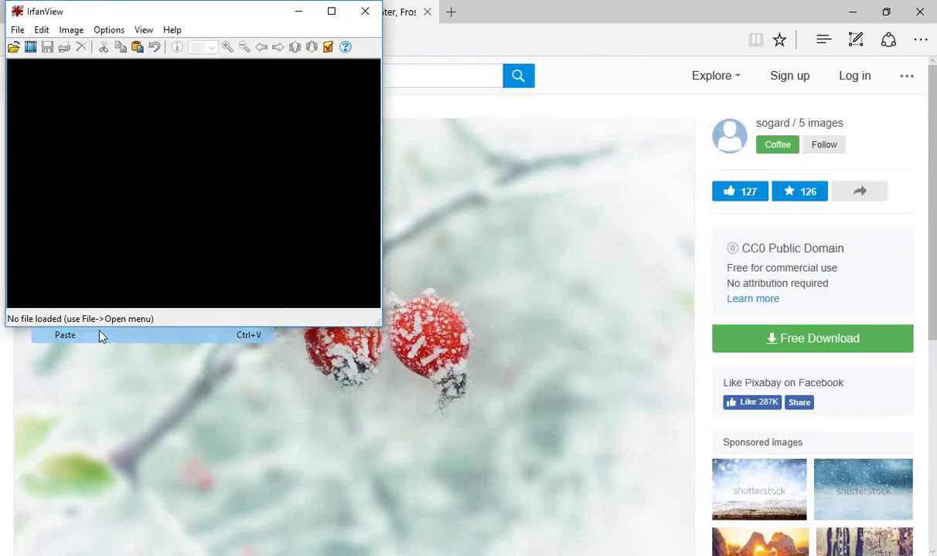
drag(365, 21, 529, 17)
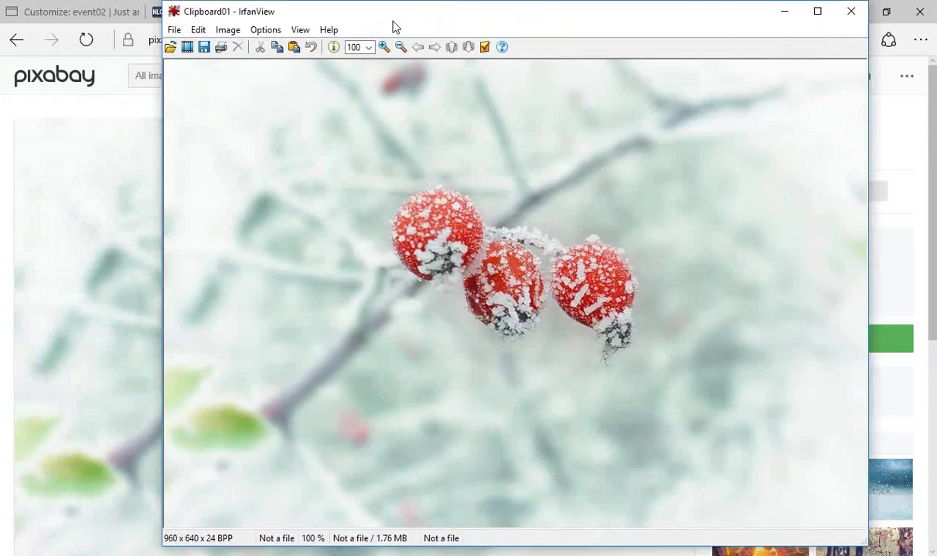
Mark a 940 × 198 selection band across the berries
click(93, 9)
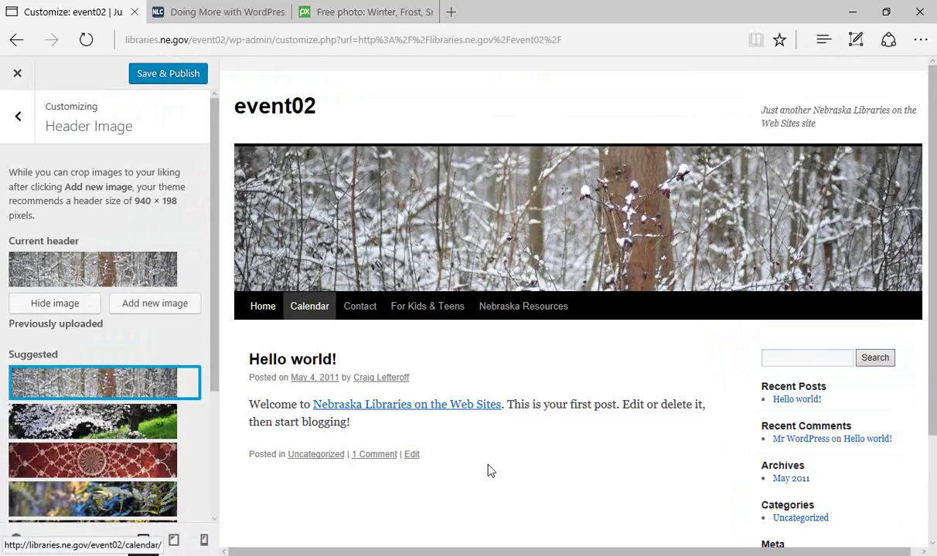
mouse_move(628, 554)
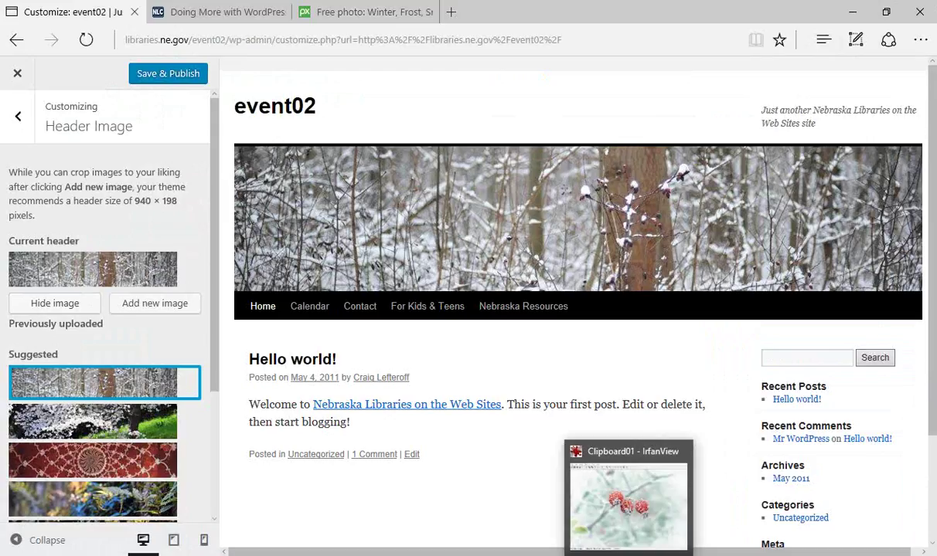
click(629, 555)
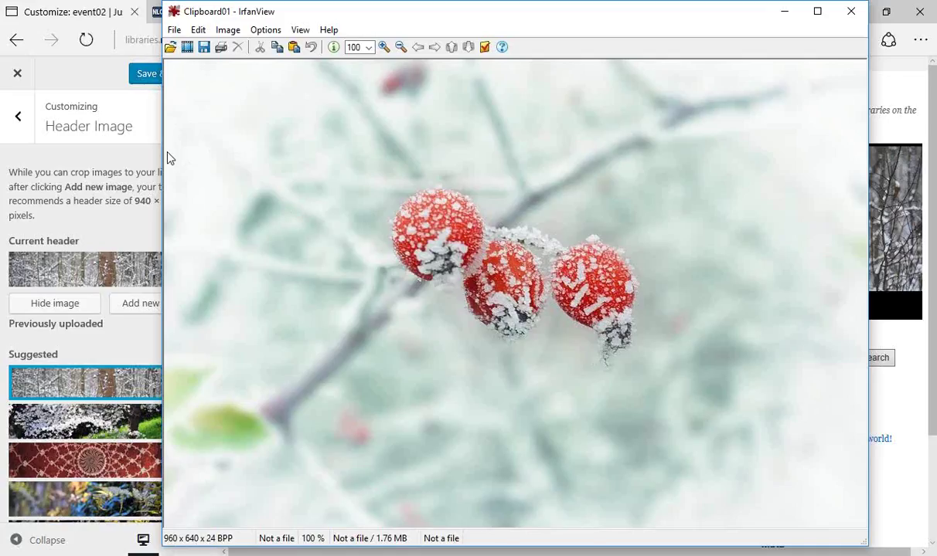
drag(165, 161, 851, 348)
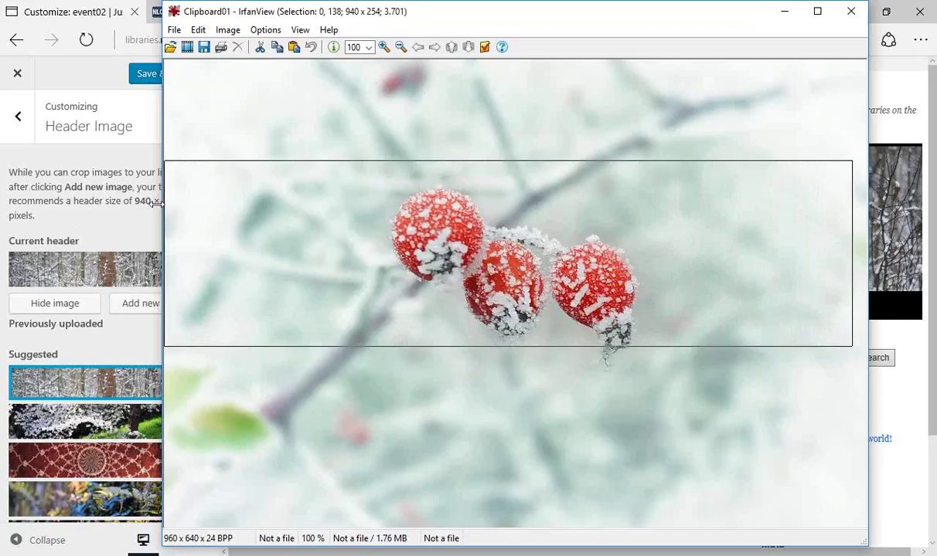
drag(236, 17, 312, 82)
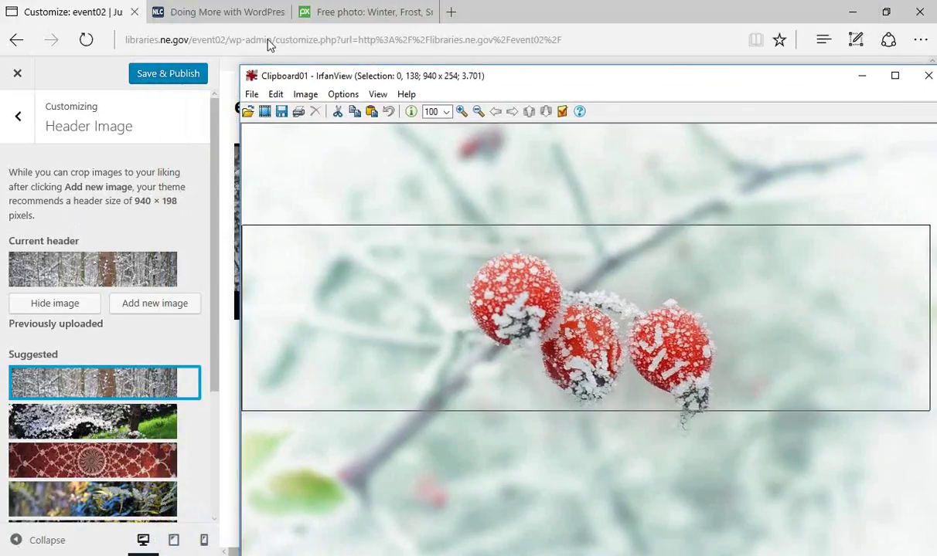
drag(268, 44, 249, 15)
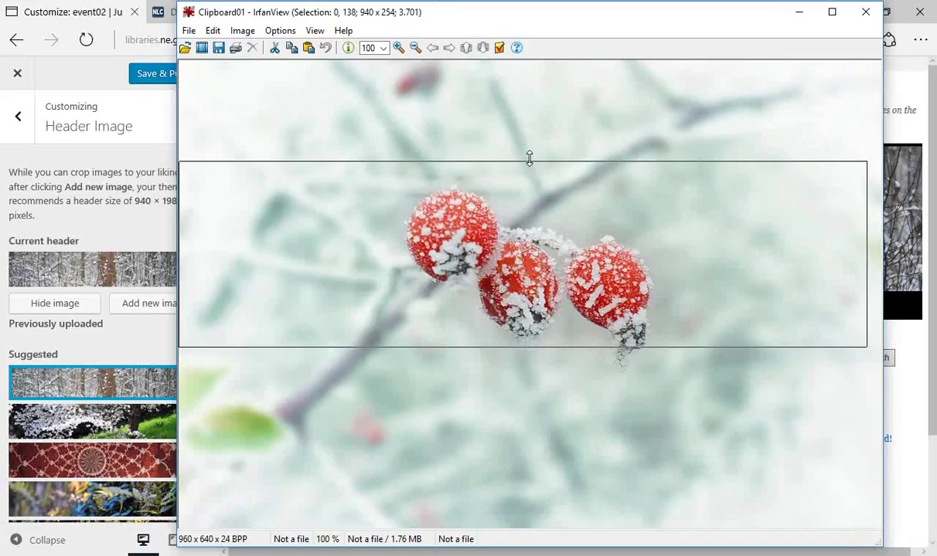
drag(528, 160, 537, 201)
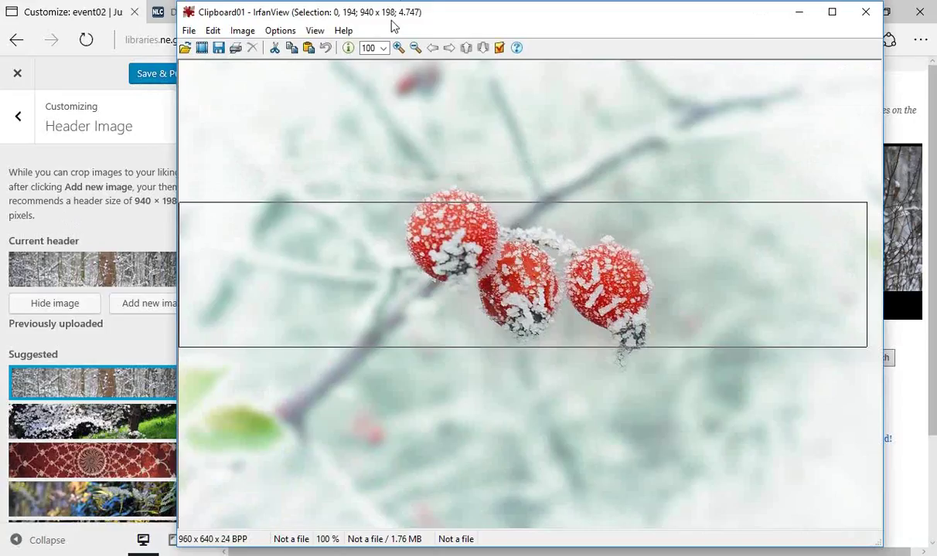
Crop the photo to 940 × 198, save it as Clipboard01.jpg on the Desktop, and close IrfanView
click(213, 33)
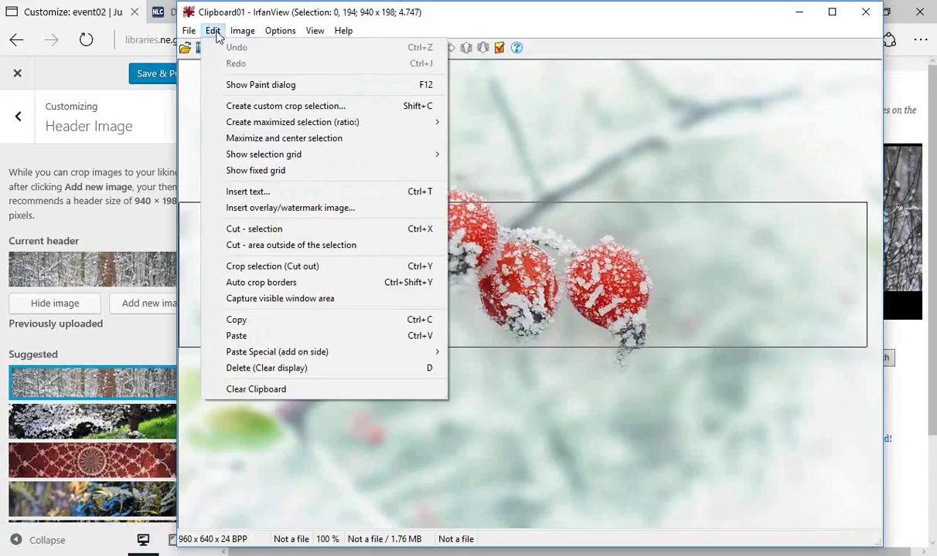
click(246, 267)
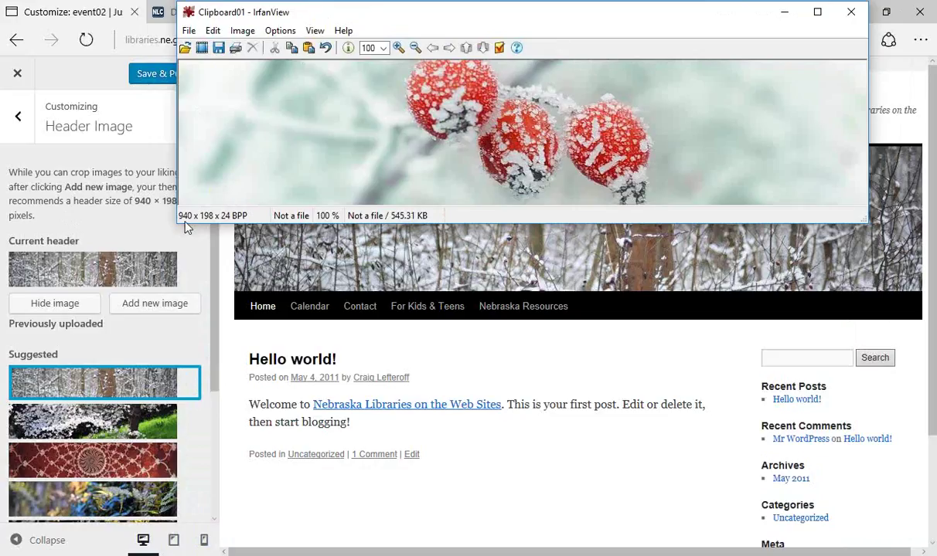
click(219, 48)
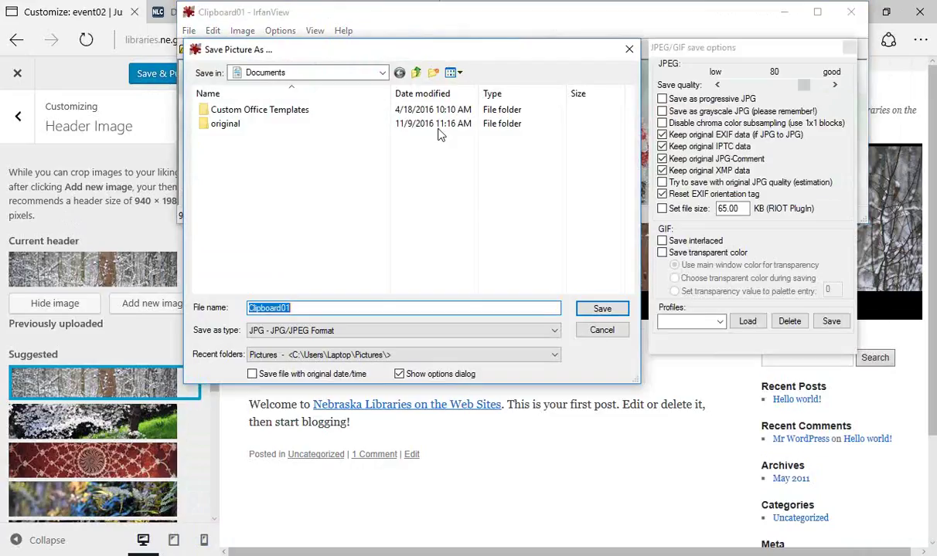
click(416, 72)
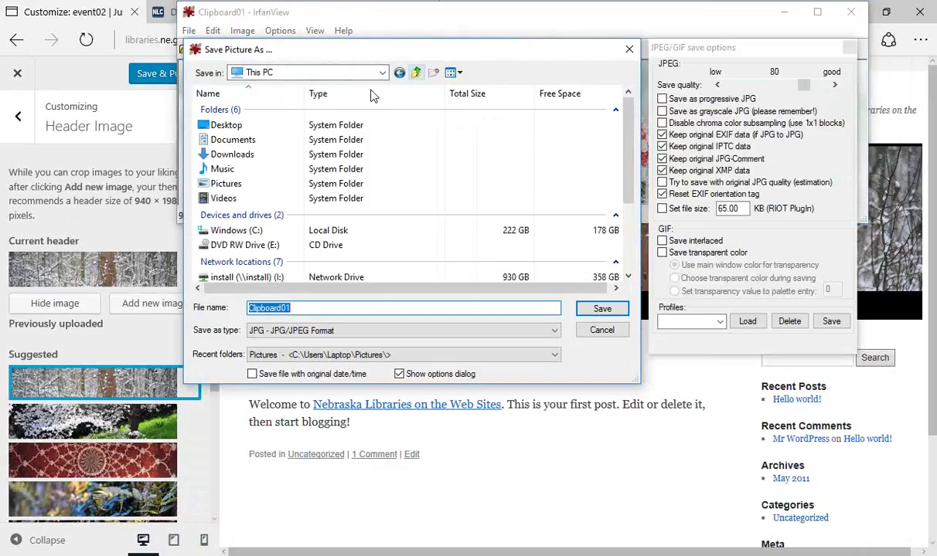
double_click(242, 126)
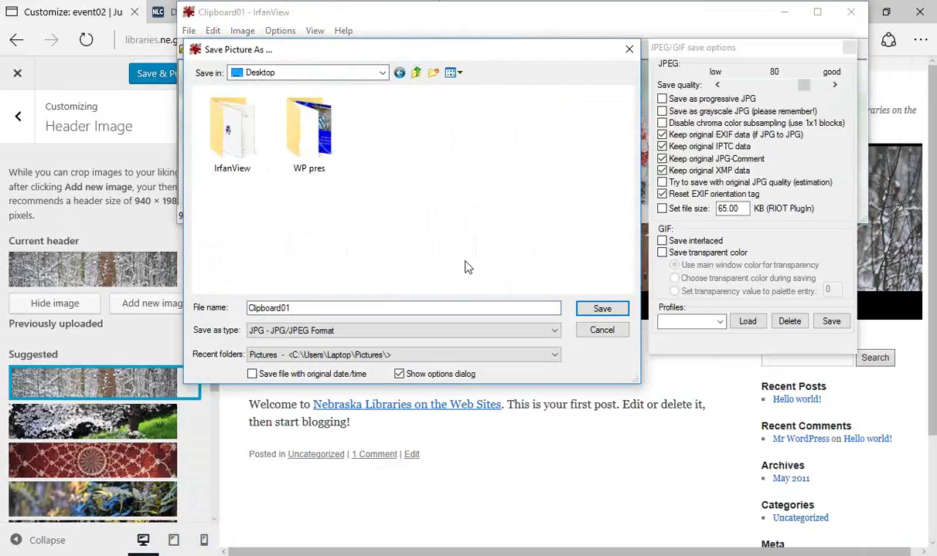
click(601, 309)
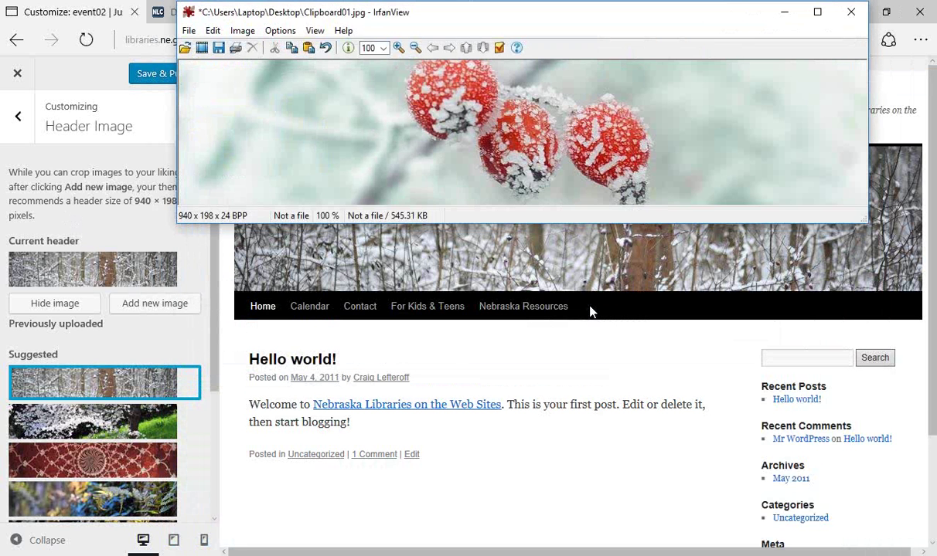
click(859, 19)
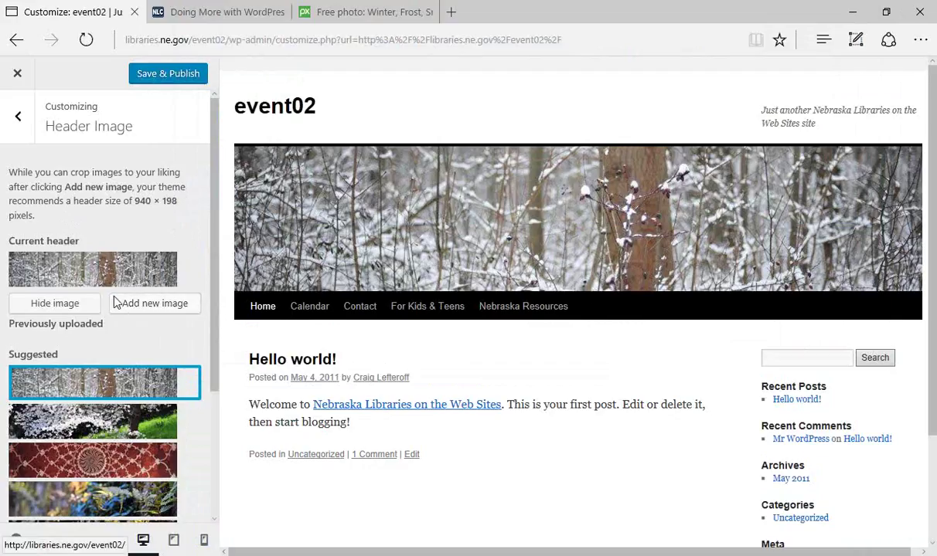
Upload Clipboard01.jpg from the Desktop as the new header image, skipping cropping
click(153, 312)
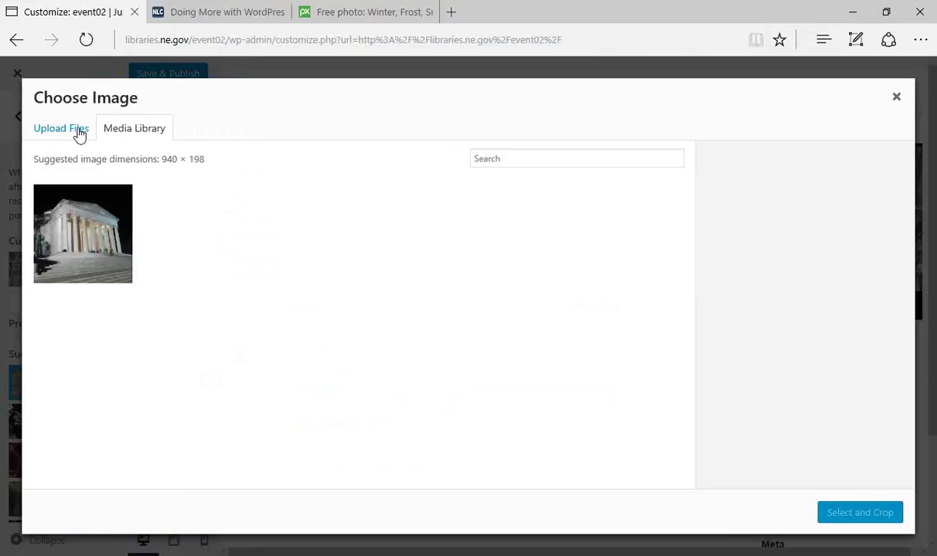
click(77, 130)
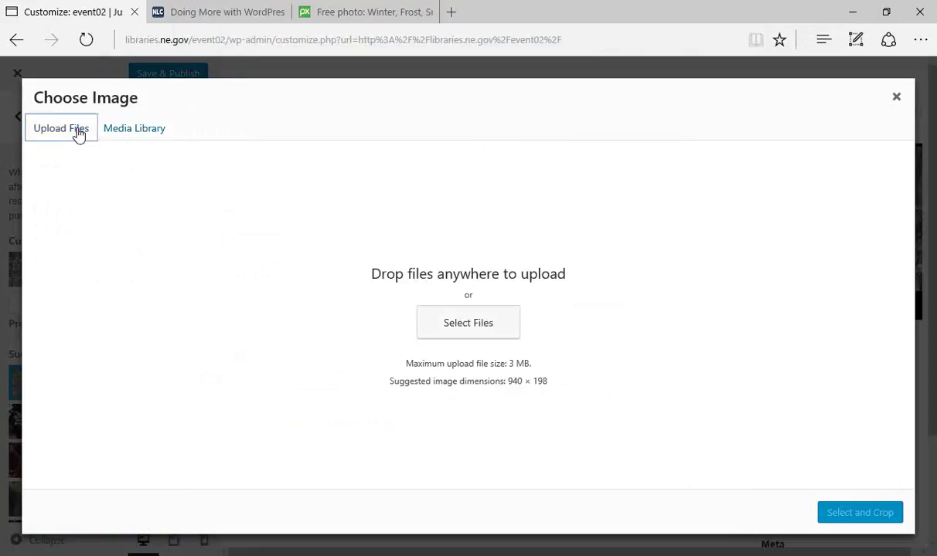
click(468, 323)
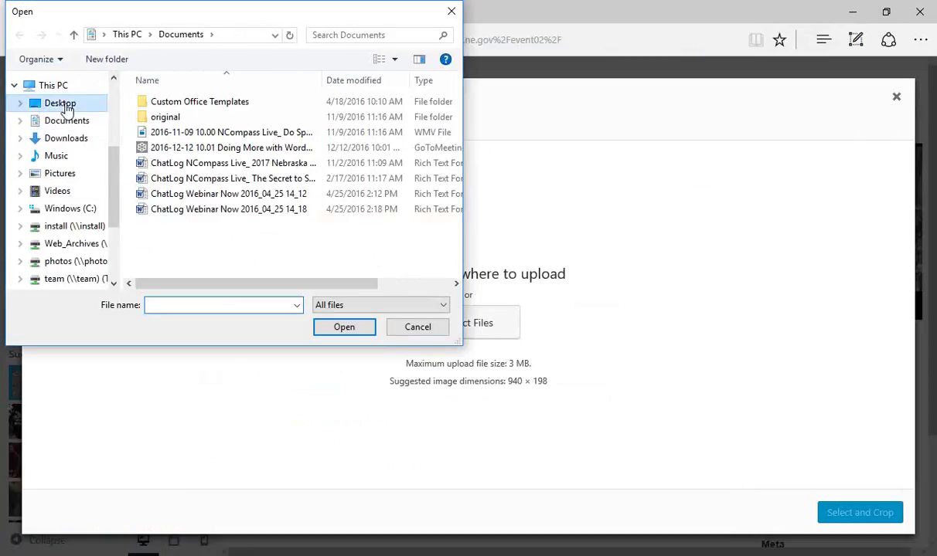
click(53, 107)
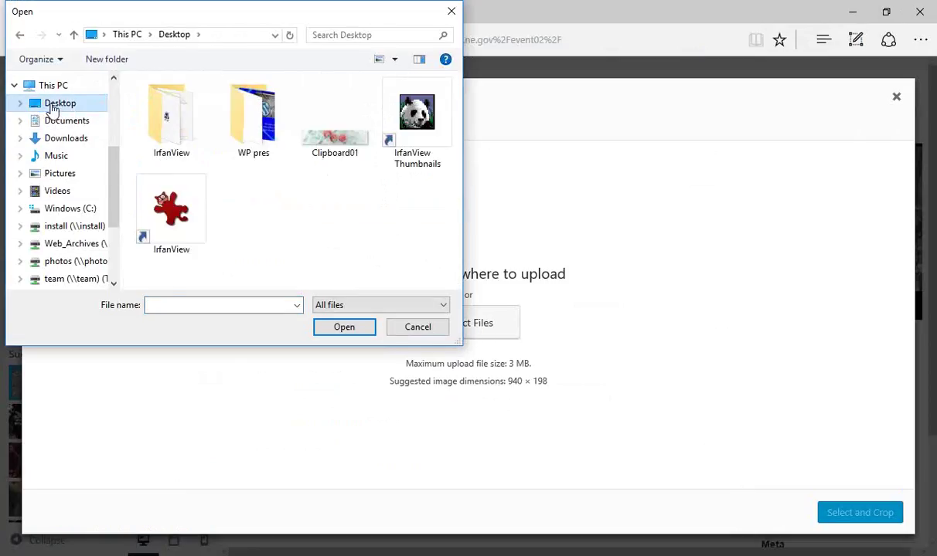
double_click(335, 146)
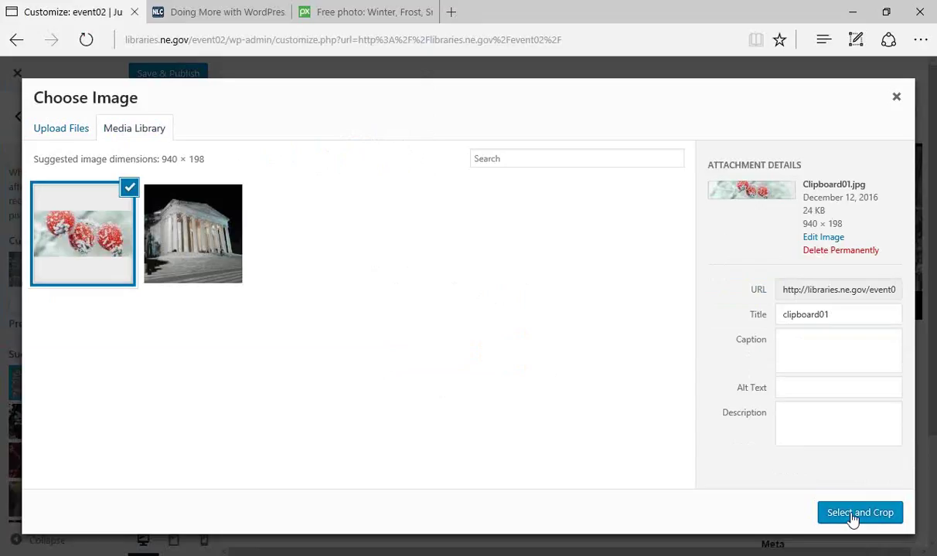
click(851, 514)
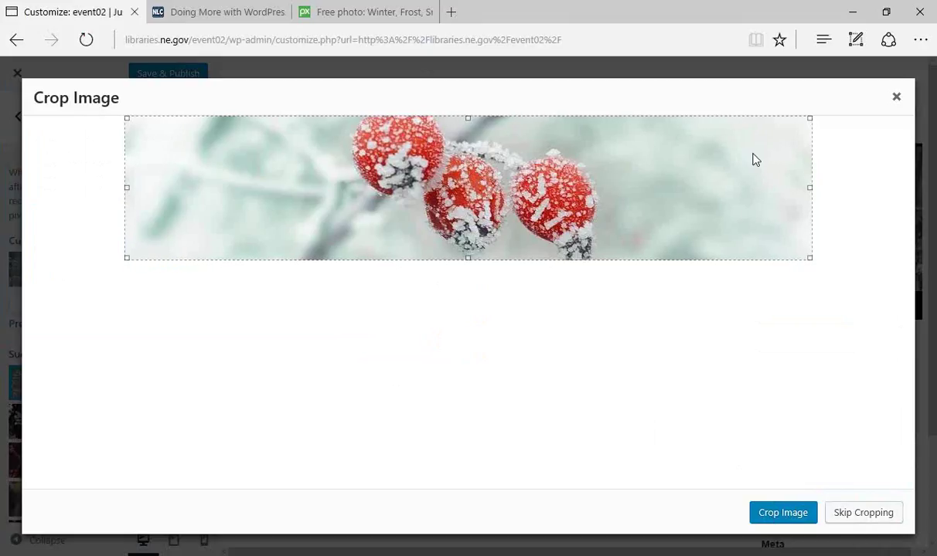
click(860, 514)
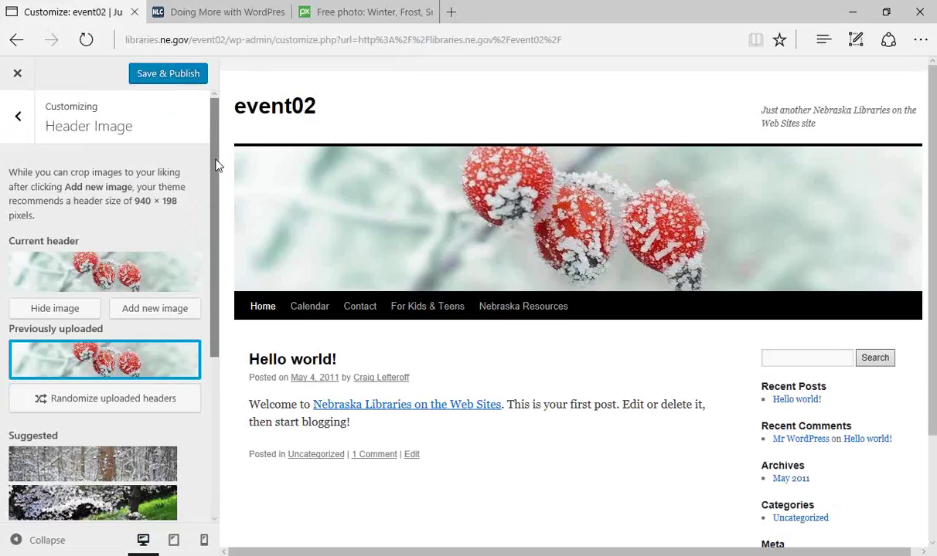
Save & Publish the berry header, close the customizer, and go to the event02 Dashboard
click(143, 79)
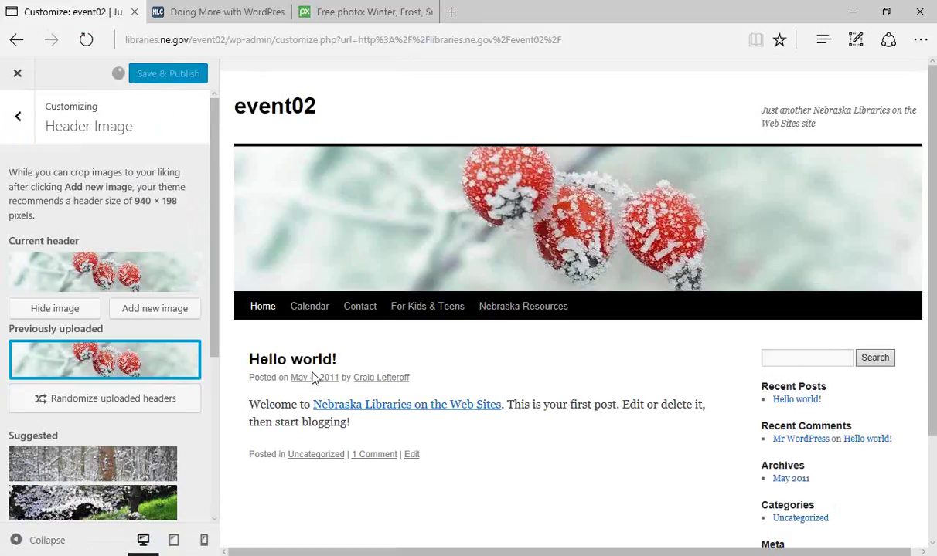
click(17, 74)
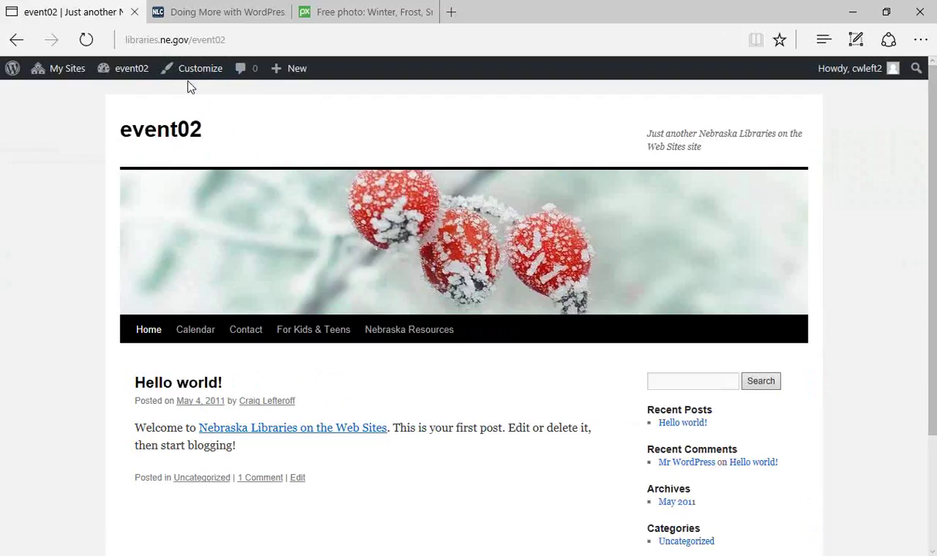
mouse_move(121, 73)
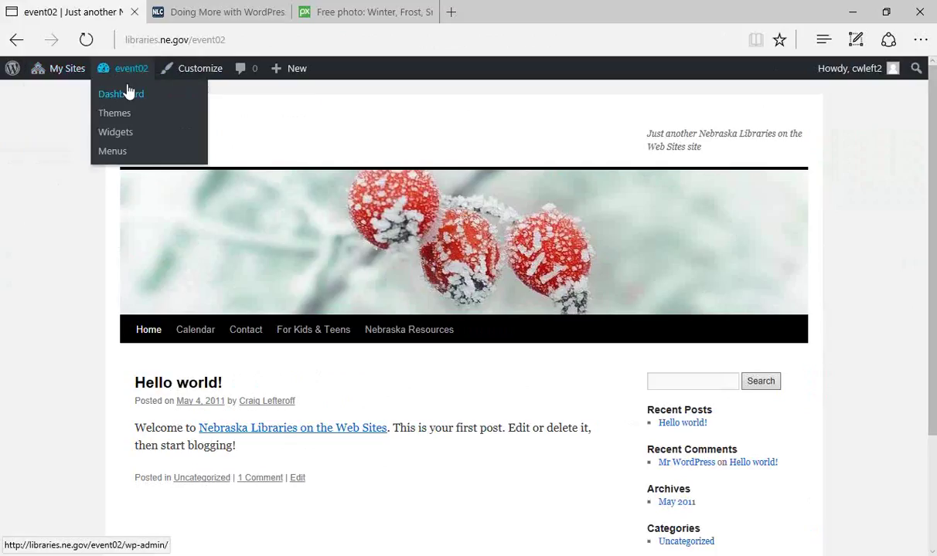
click(123, 94)
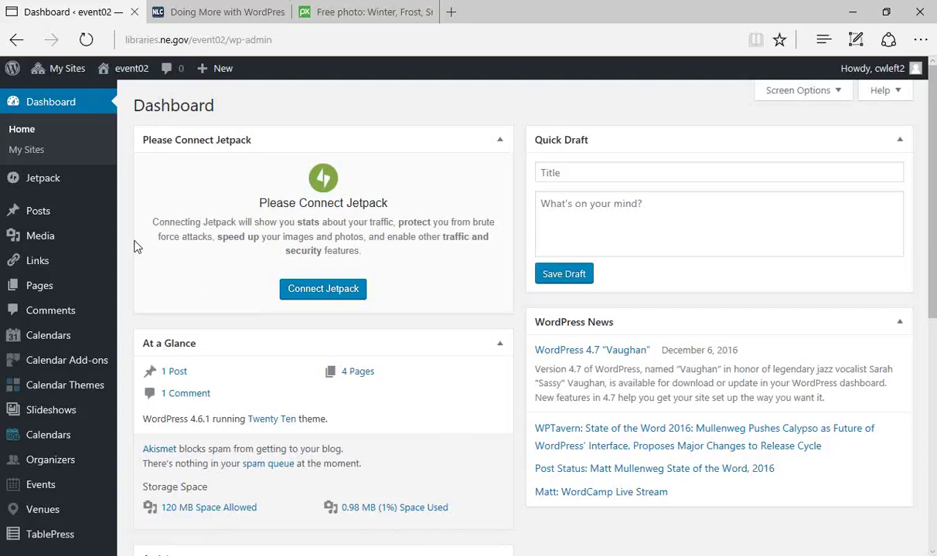
mouse_move(68, 236)
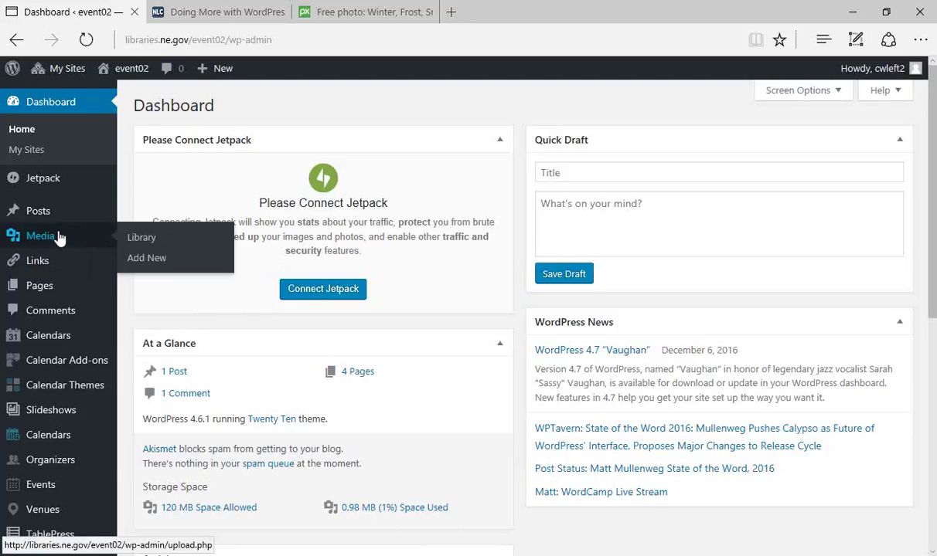
Open the Attachment Details for washdc.jpg from the Media Library
click(146, 240)
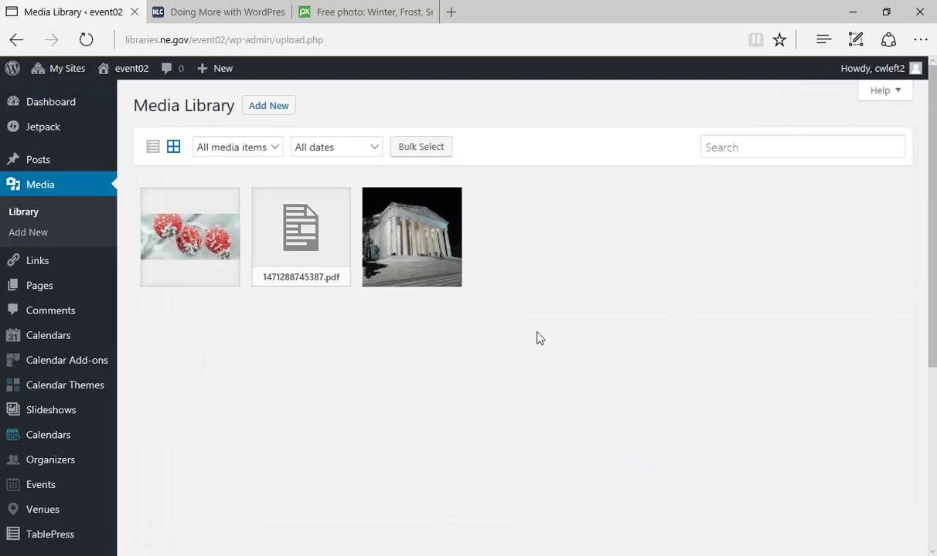
click(430, 243)
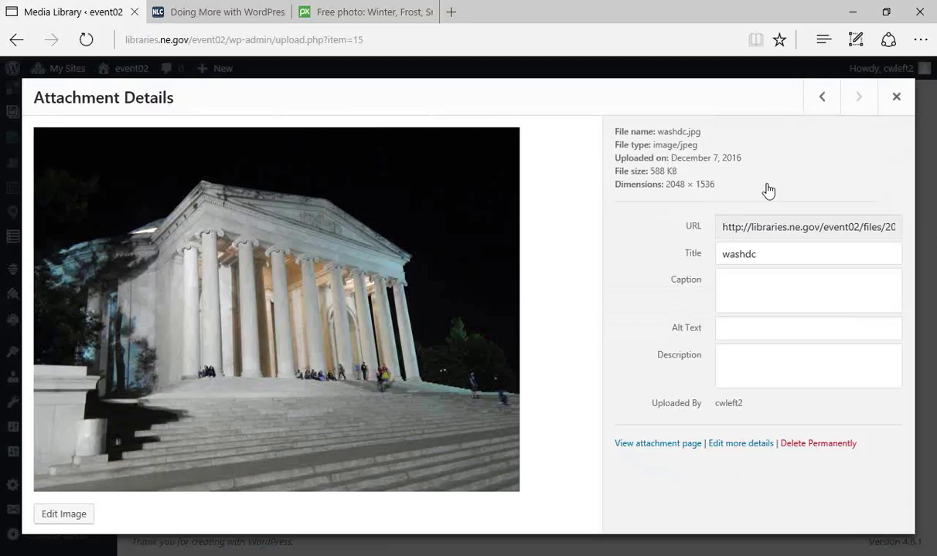
Scale washdc.jpg from 2048 to 1000 pixels wide (1000 × 750) and close its details
click(74, 515)
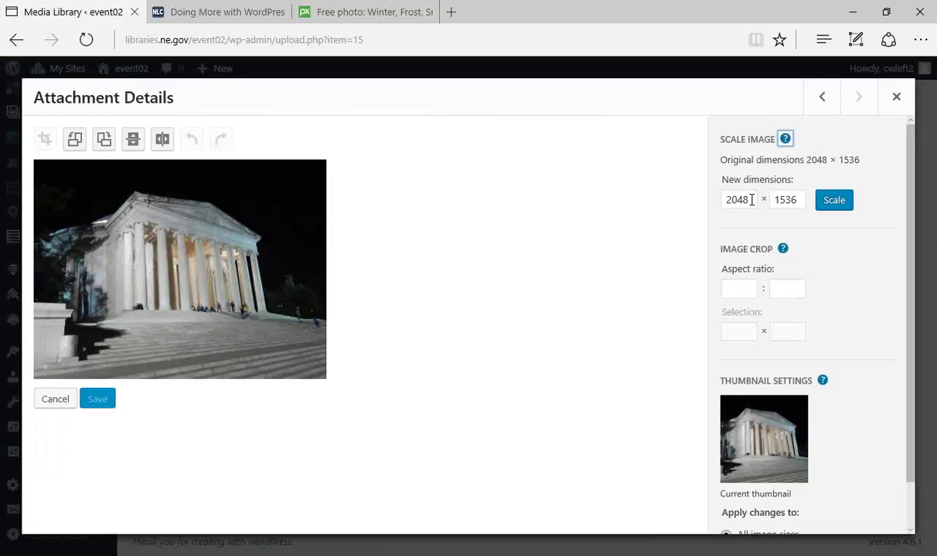
drag(752, 200, 712, 201)
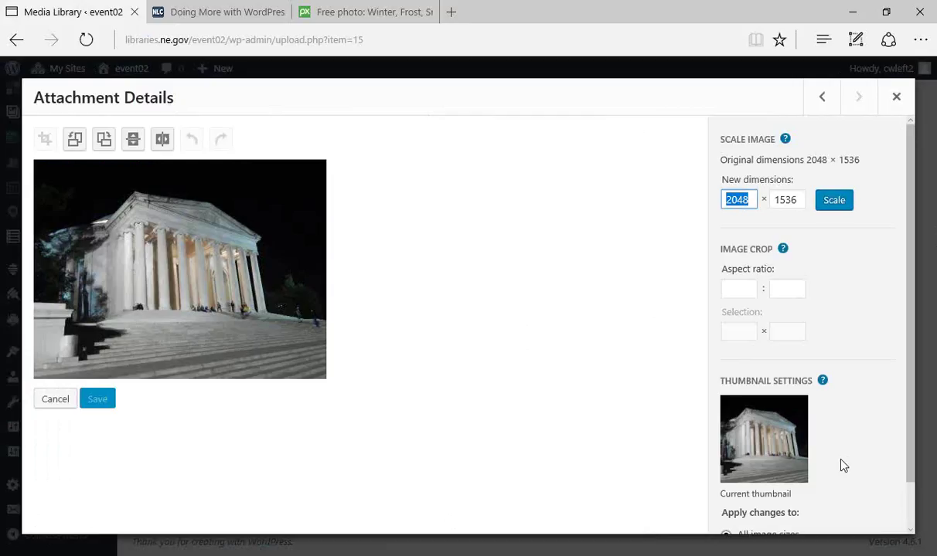
text(1000)
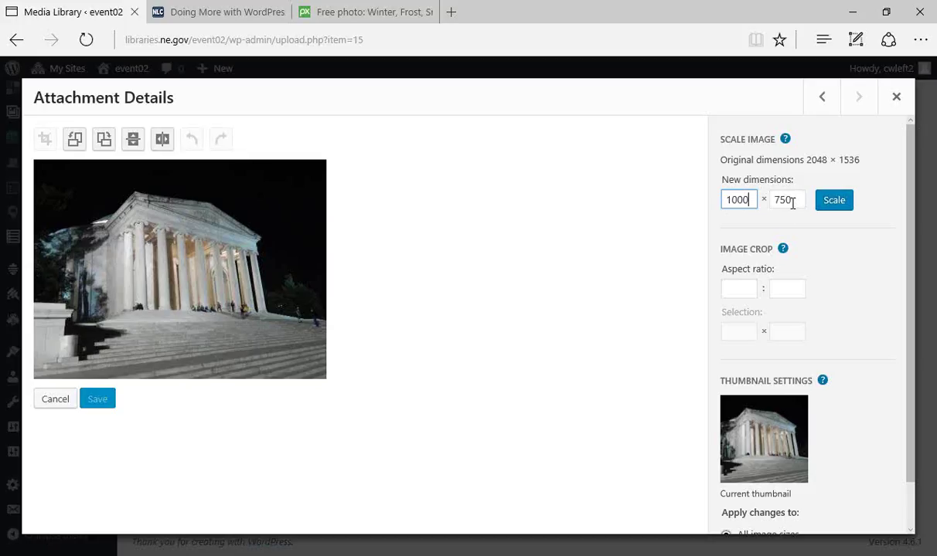
click(840, 209)
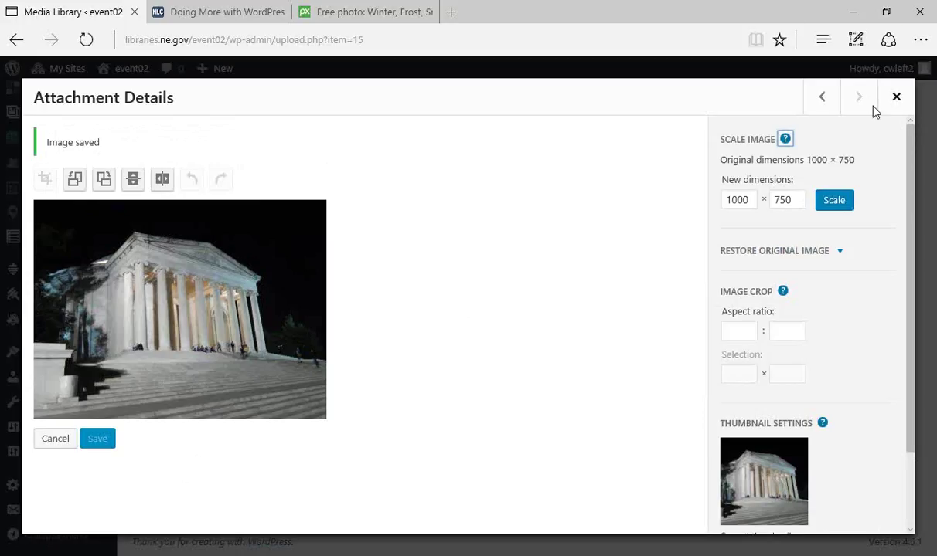
click(895, 96)
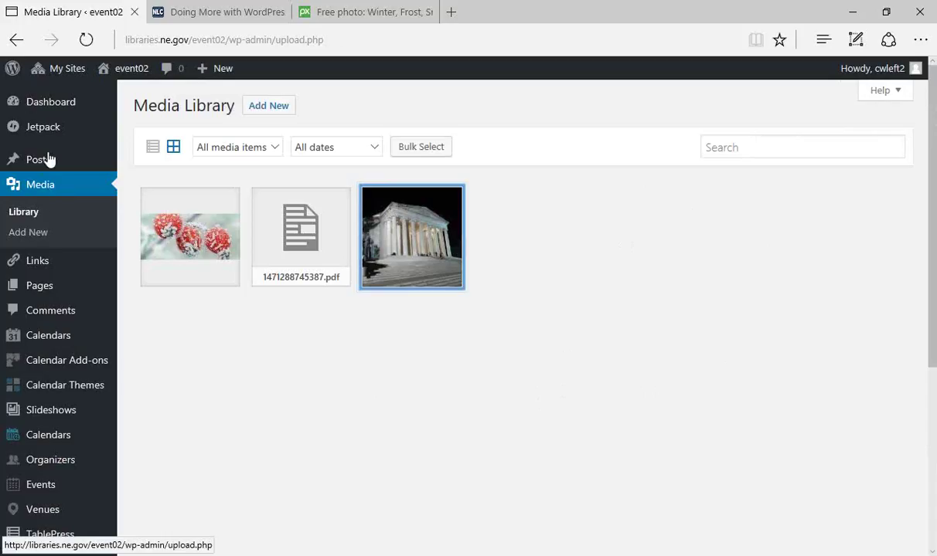
Return to the event02 admin Dashboard and bring up the Windows Start menu
click(54, 104)
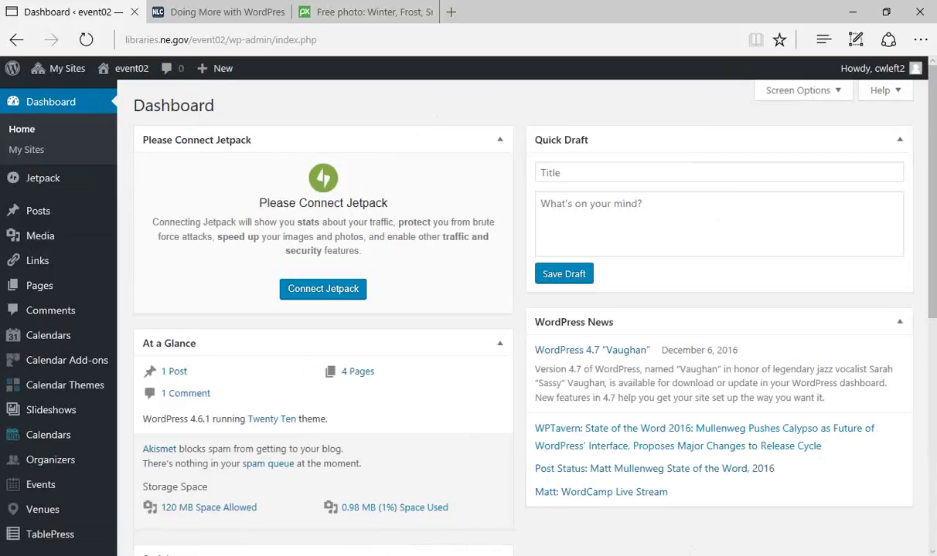
key(super)
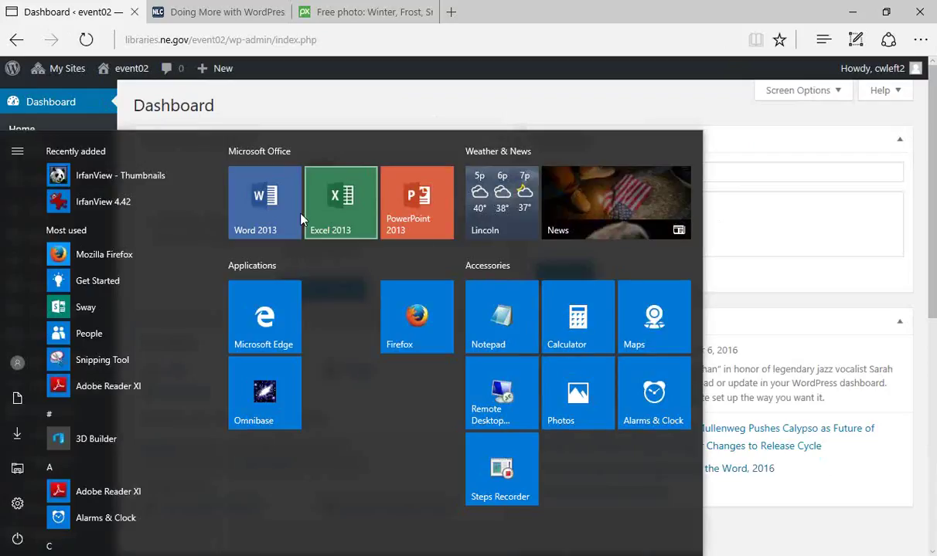
In a new blank Word 2013 document, type 'POLICIES' and the Nebraska Room no-food-or-drinks sentence
click(262, 218)
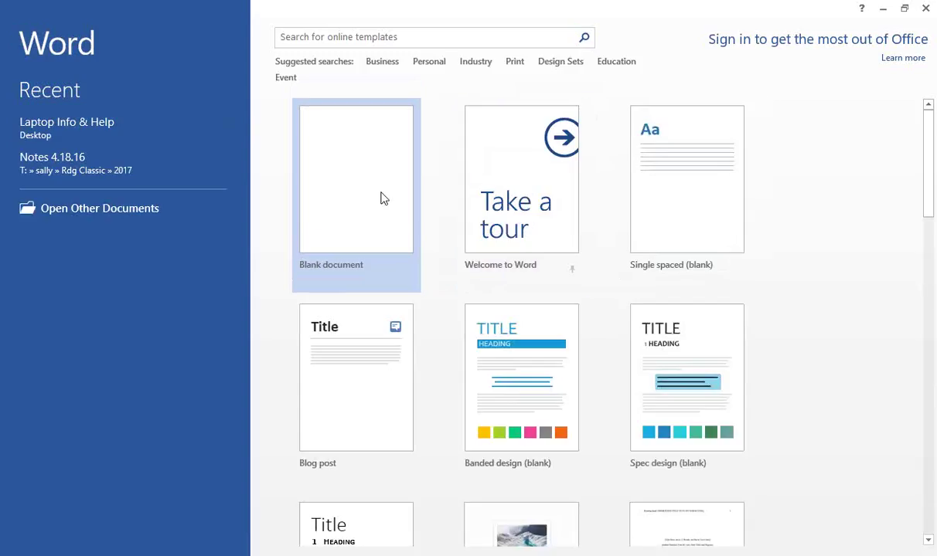
click(380, 199)
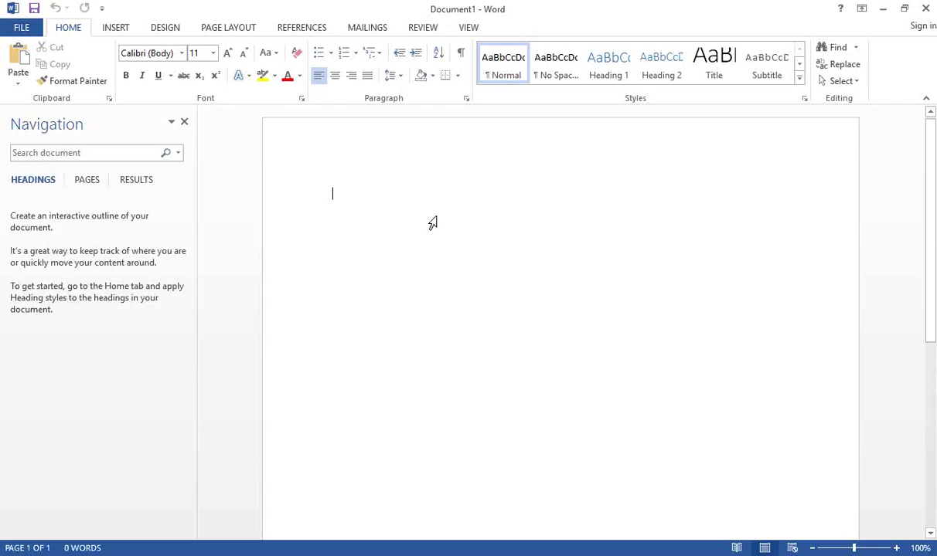
click(184, 122)
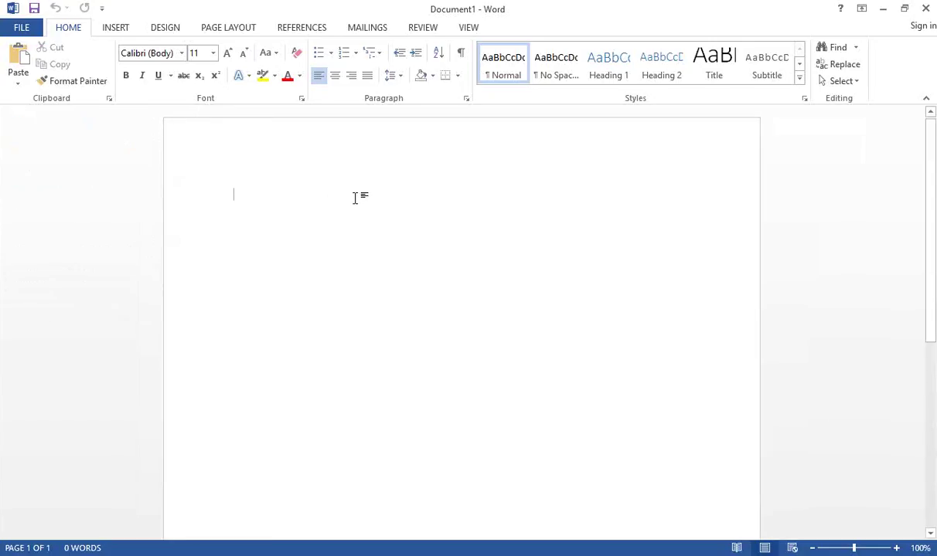
text(POLICIES)
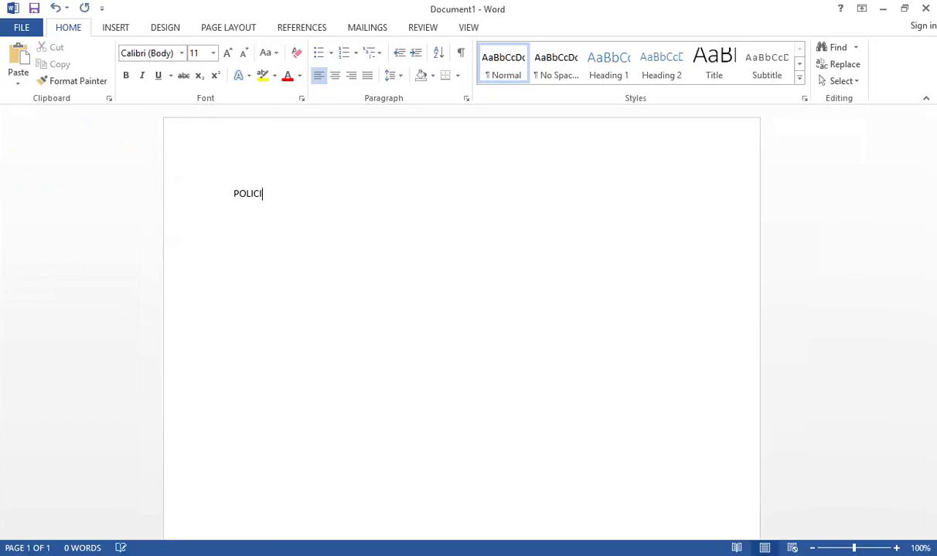
key(Return)
key(Return)
text(The library will not allow)
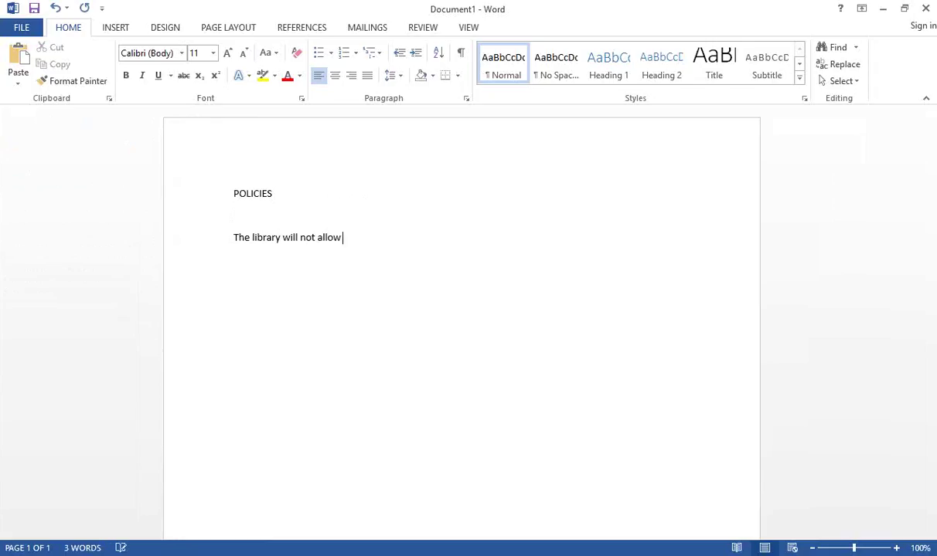
text( food and drinks in t)
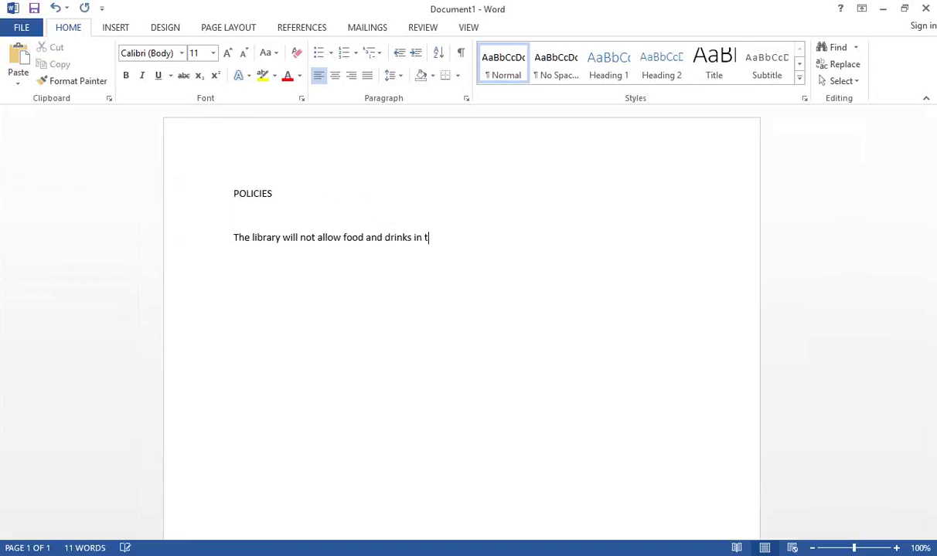
key(BackSpace)
text(the Nebraska Room.)
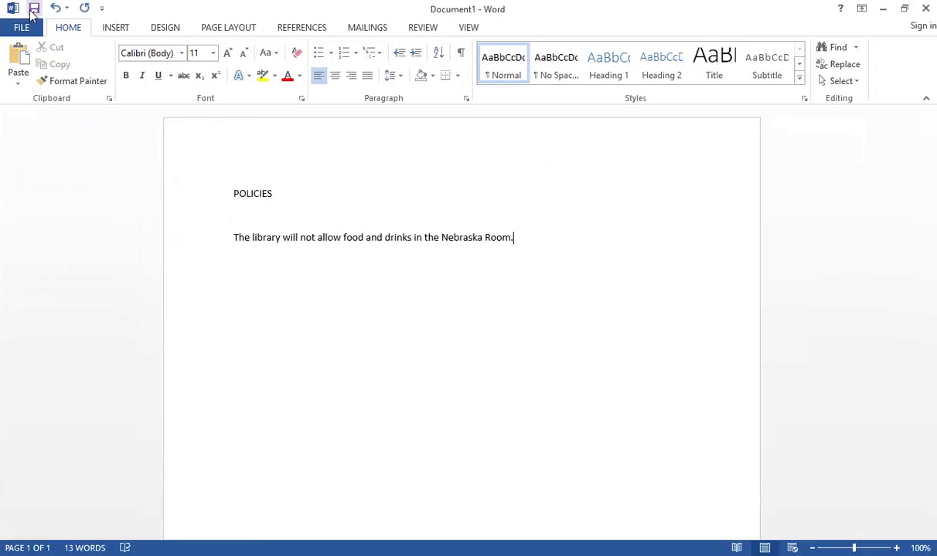
Save the document to the Desktop as POLICIES
click(18, 28)
click(44, 176)
click(393, 291)
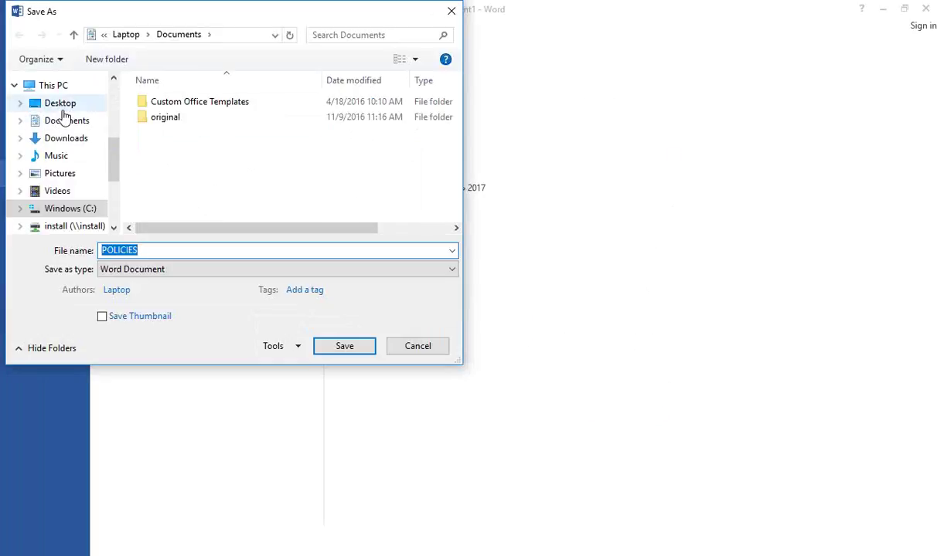
click(59, 103)
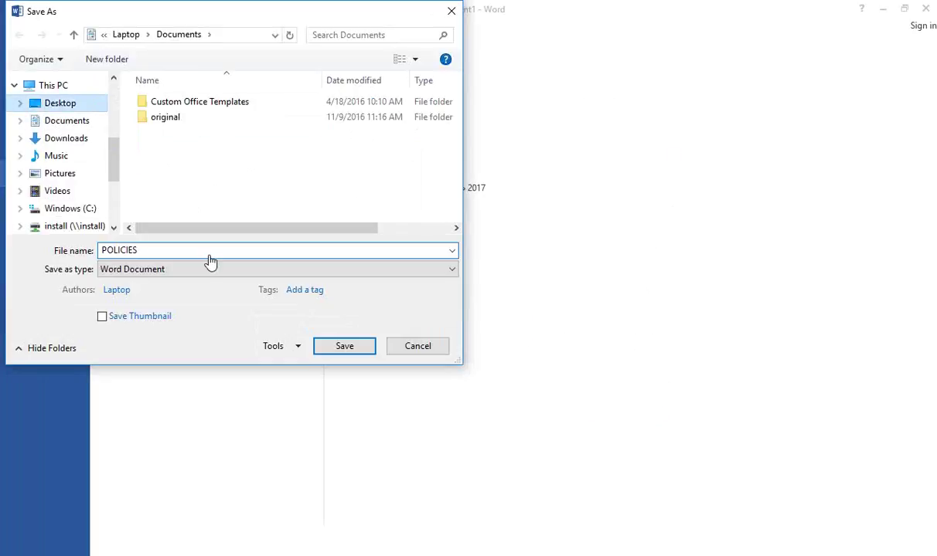
click(345, 347)
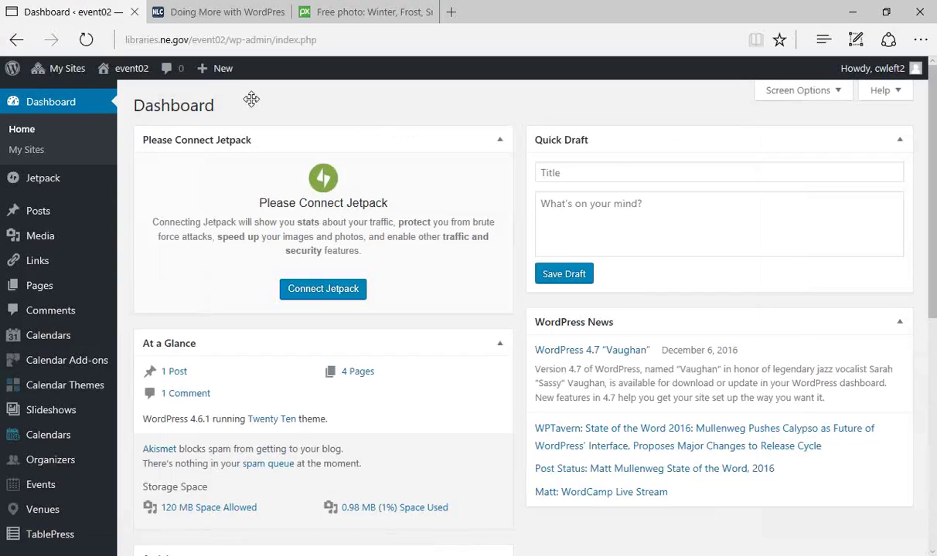
Go to Media > Add New and browse the computer for a file to upload
mouse_move(60, 243)
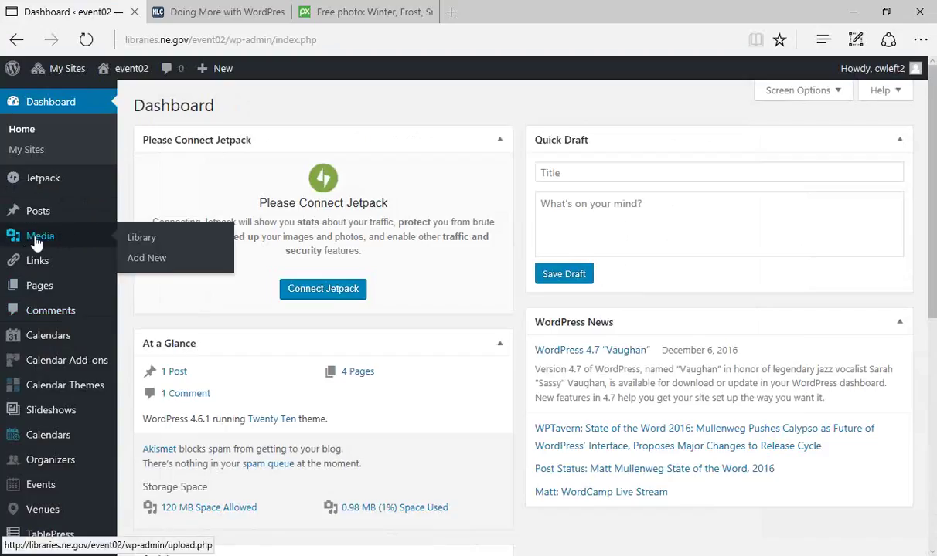
click(144, 259)
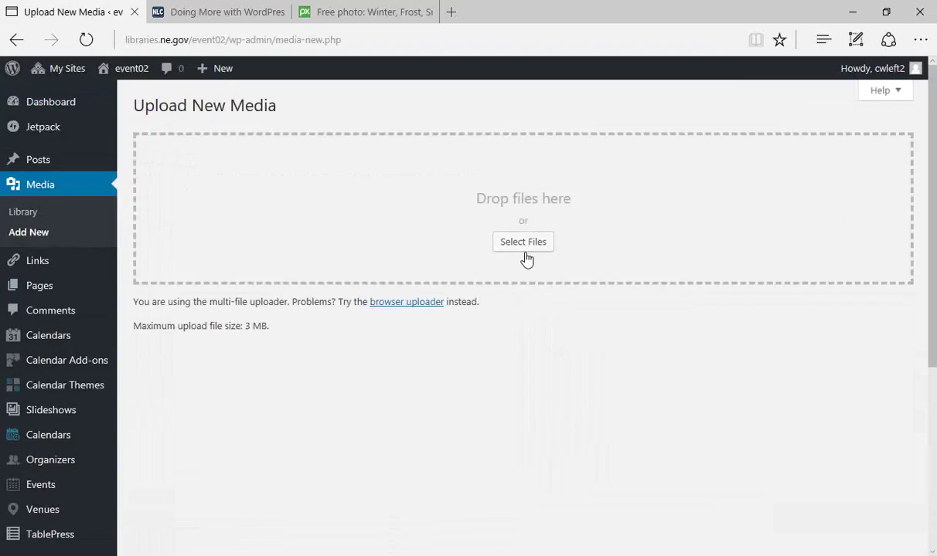
click(525, 250)
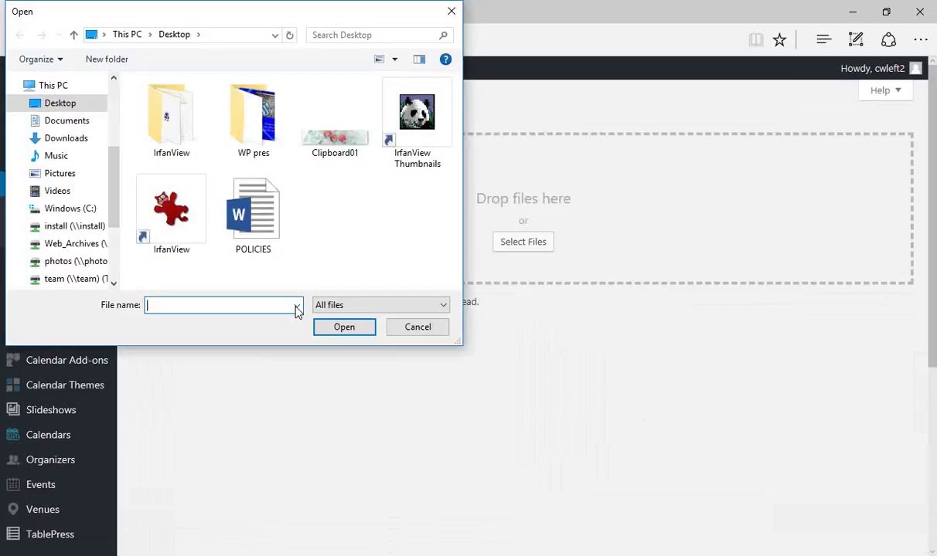
Pick the POLICIES document, then bring POLICIES in Word back to the front
click(258, 239)
double_click(260, 240)
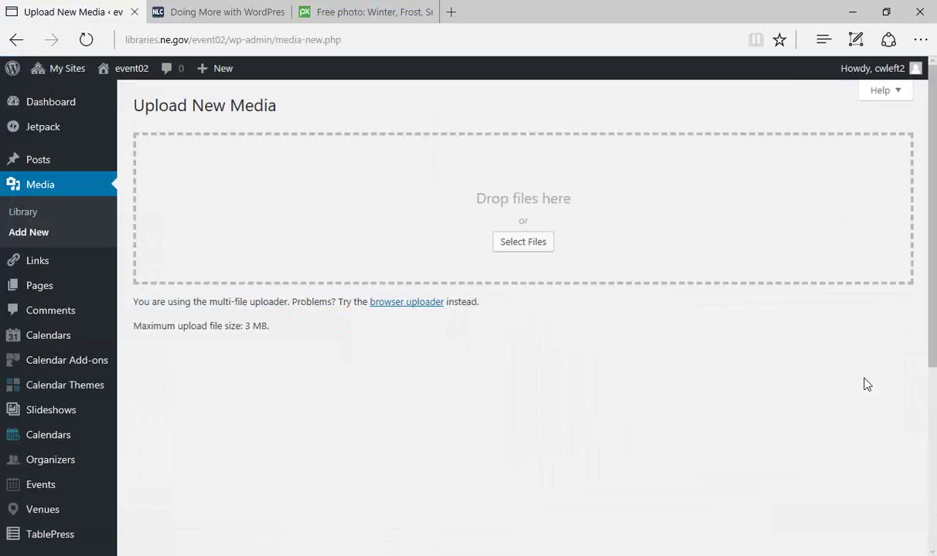
drag(934, 340, 928, 184)
click(627, 555)
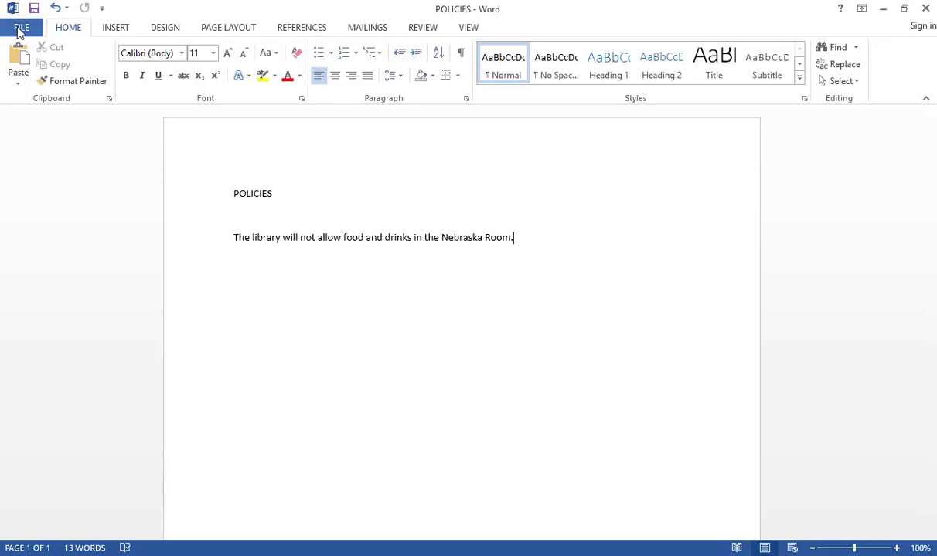
Export the document from Word as POLICIES.pdf on the Desktop
click(24, 28)
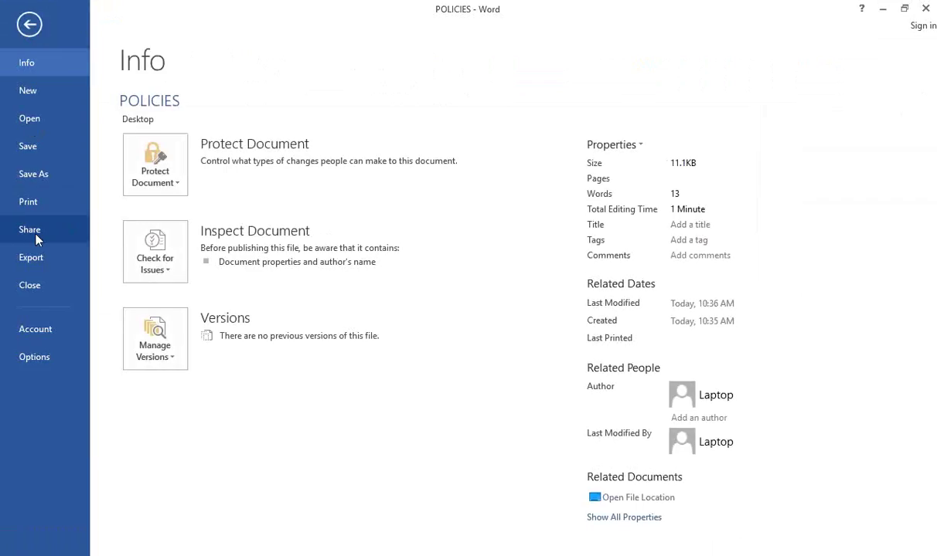
click(54, 263)
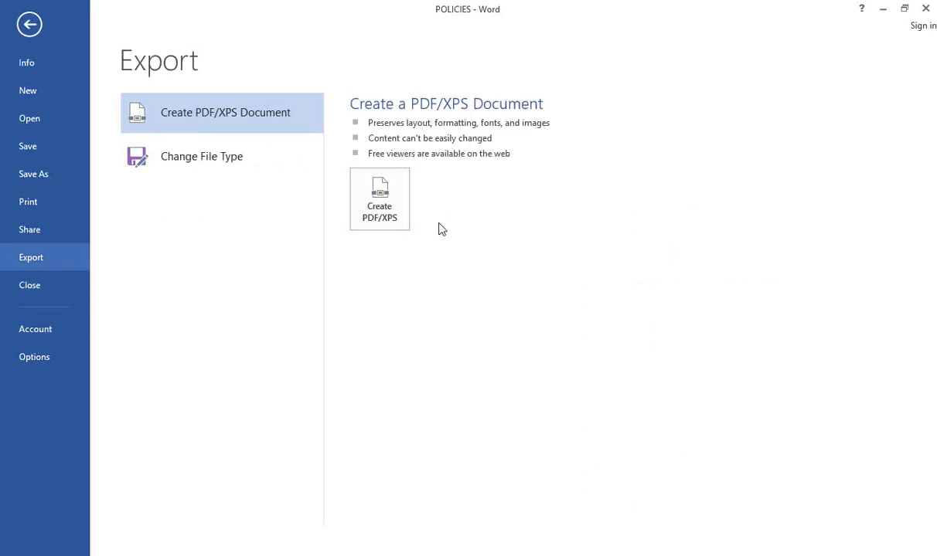
click(380, 210)
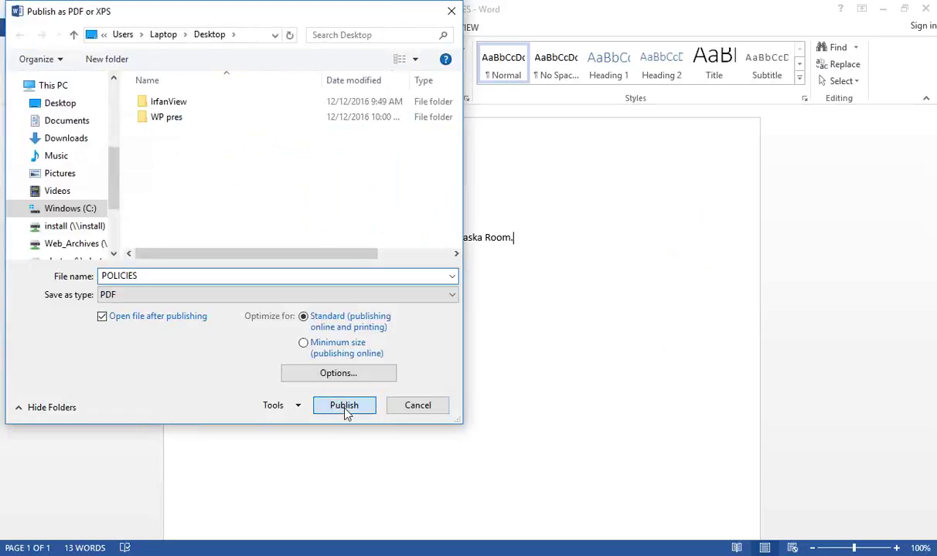
click(345, 411)
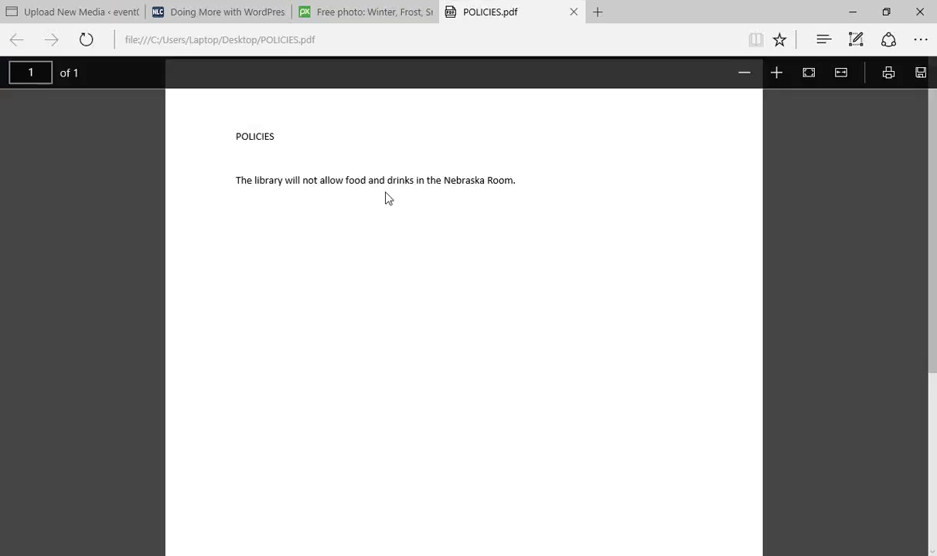
Close the POLICIES.pdf preview and upload the POLICIES PDF to WordPress
click(573, 13)
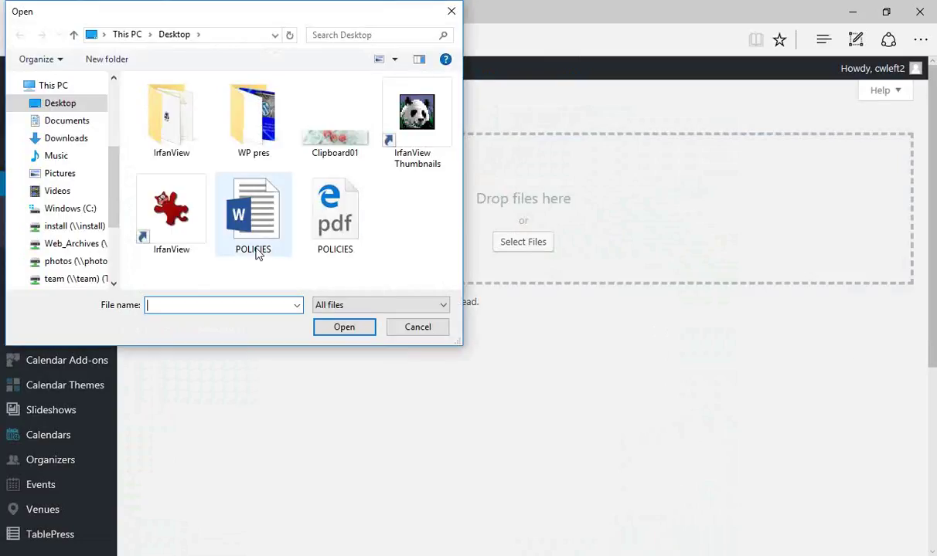
double_click(348, 212)
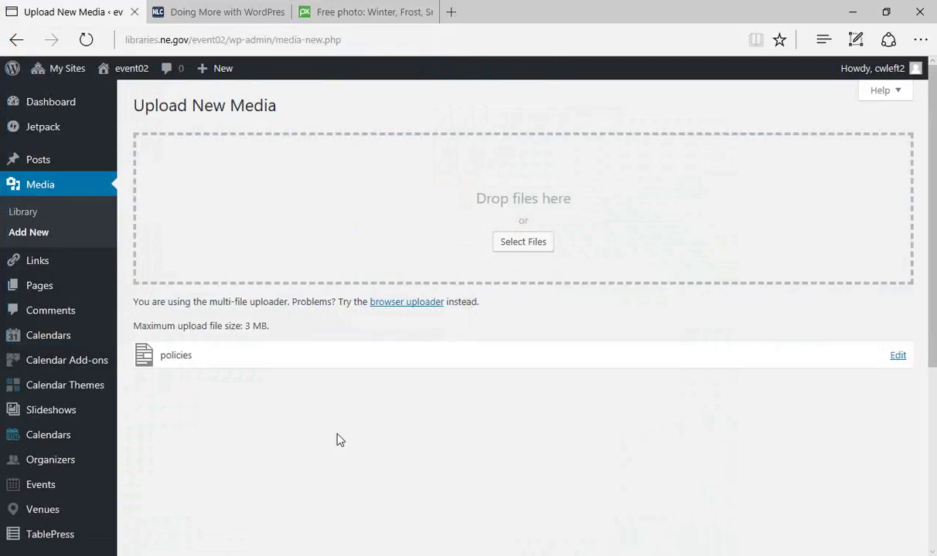
Open POLICIES.pdf in the Media Library and select its full file URL
click(36, 216)
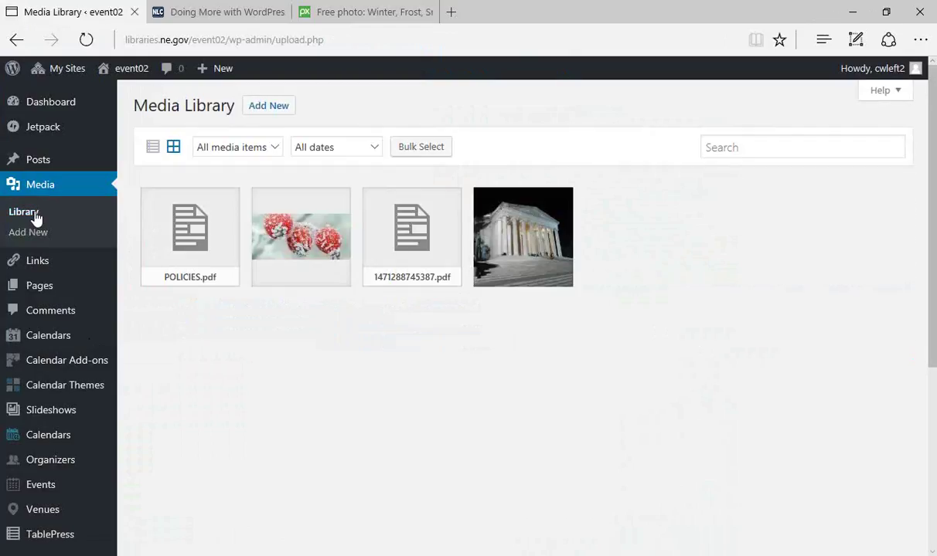
click(207, 249)
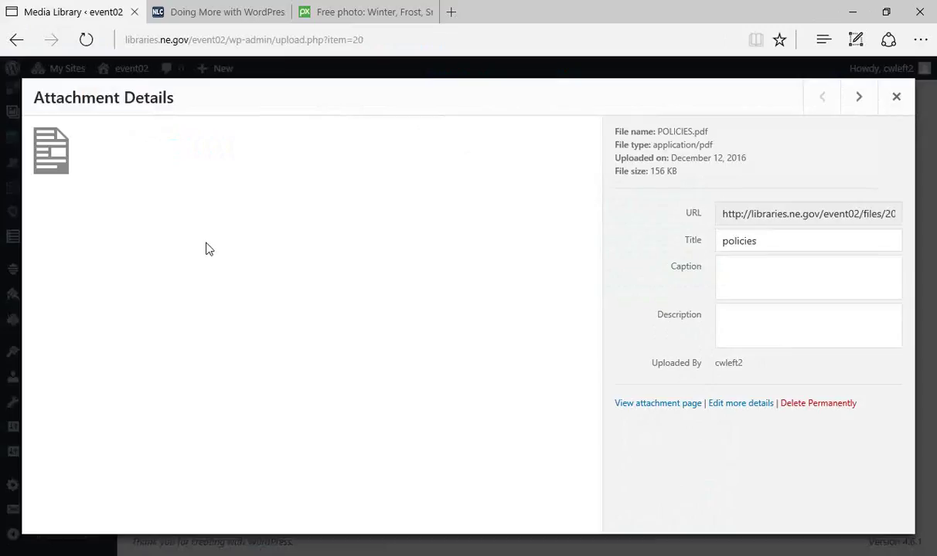
click(896, 100)
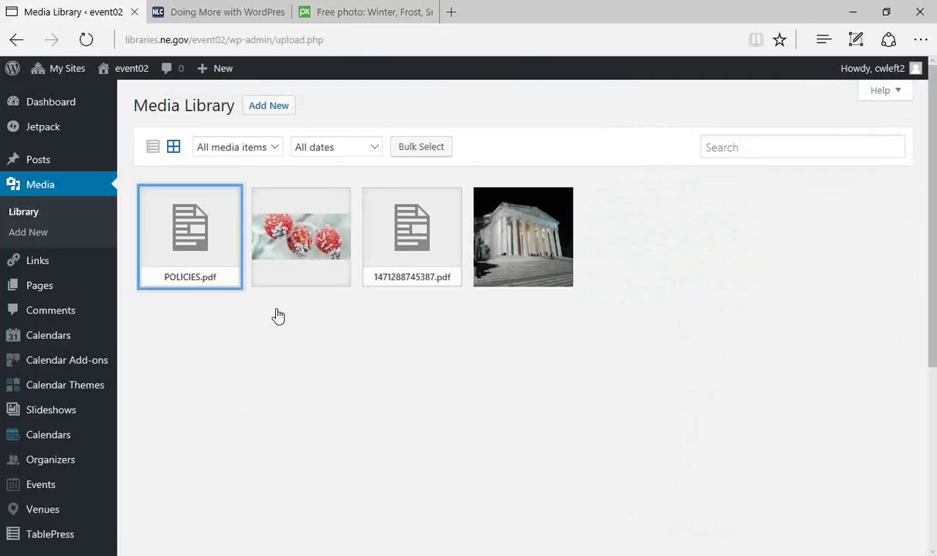
click(193, 247)
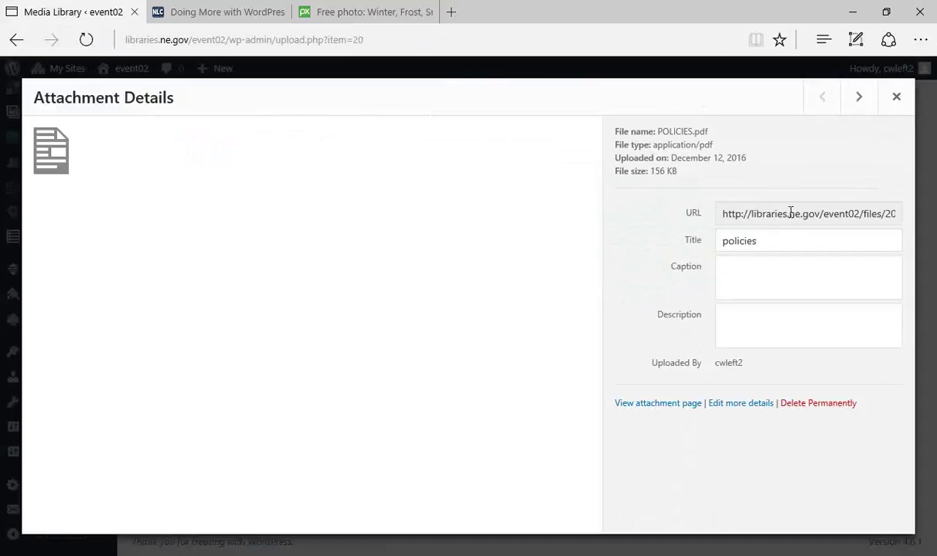
drag(732, 213, 920, 215)
key(ctrl+c)
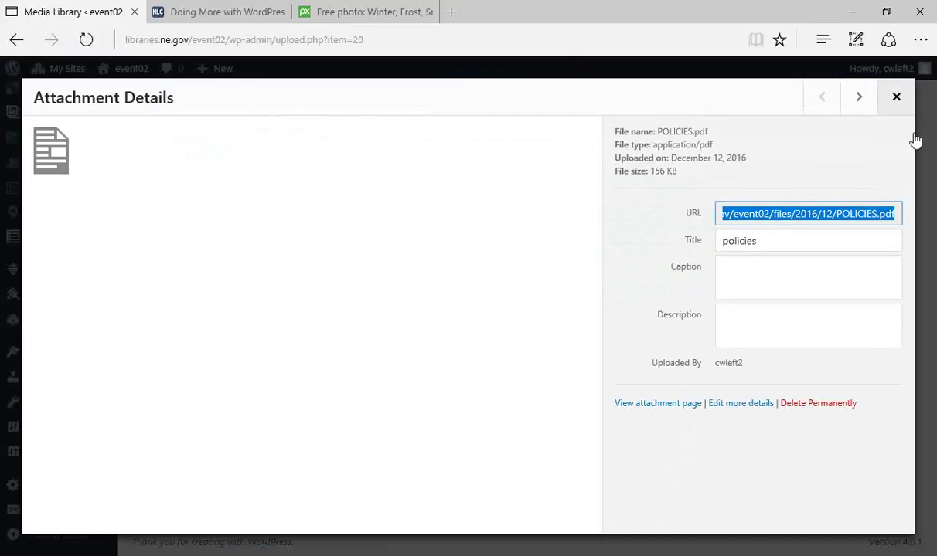
click(909, 105)
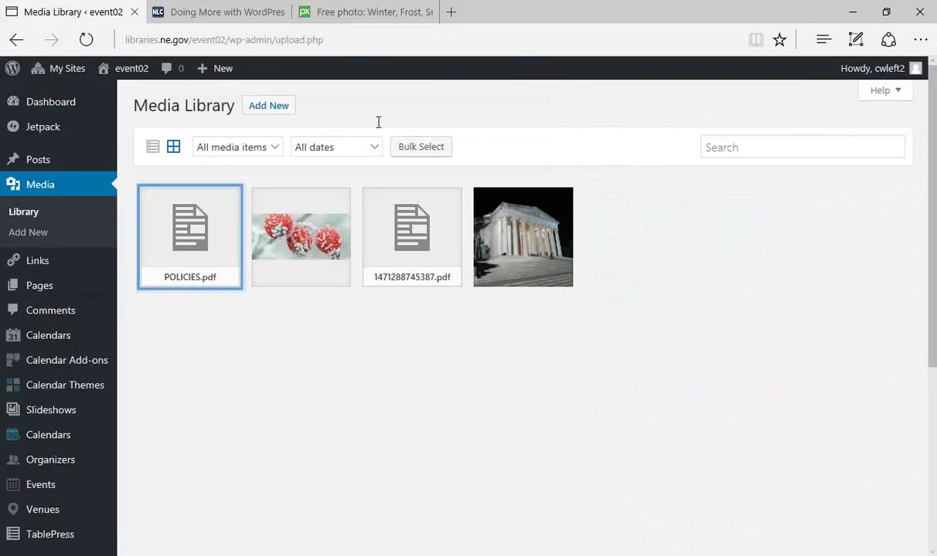
Leave the attachment details and start a new page from Pages > Add New
mouse_move(207, 73)
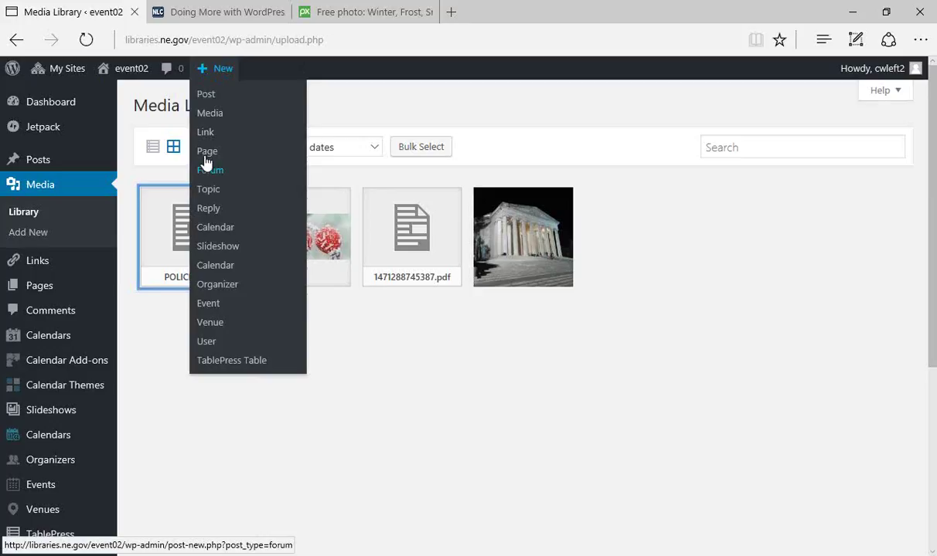
mouse_move(40, 286)
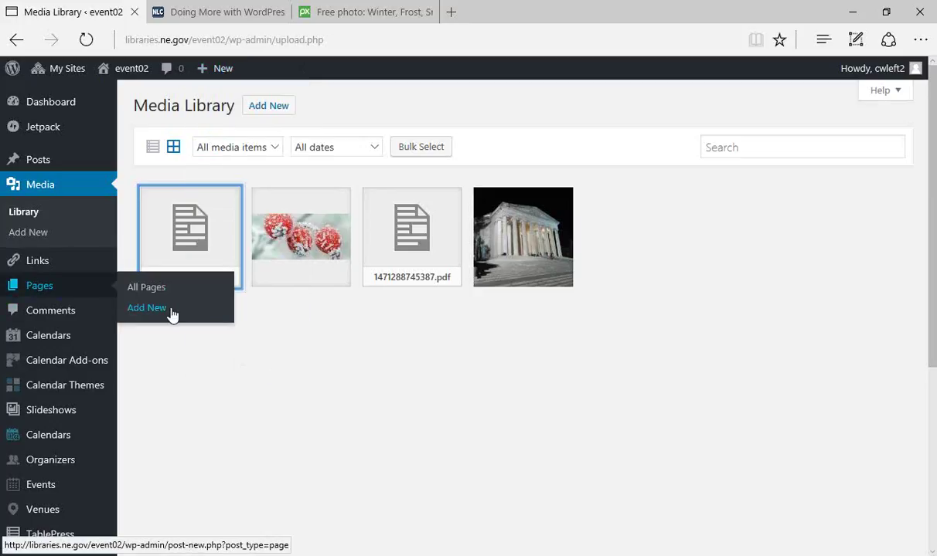
click(171, 310)
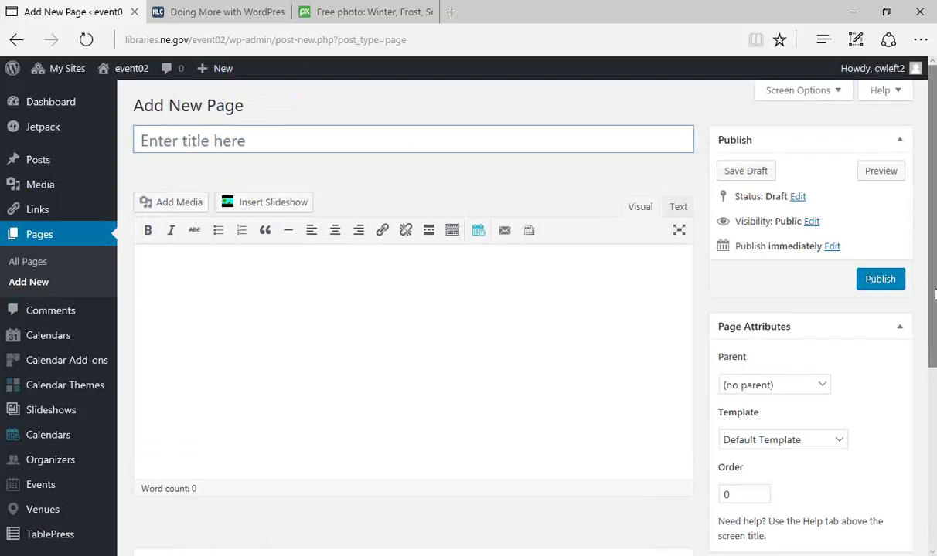
Set Page Links To a custom URL and paste in the POLICIES.pdf file URL
drag(934, 293, 934, 450)
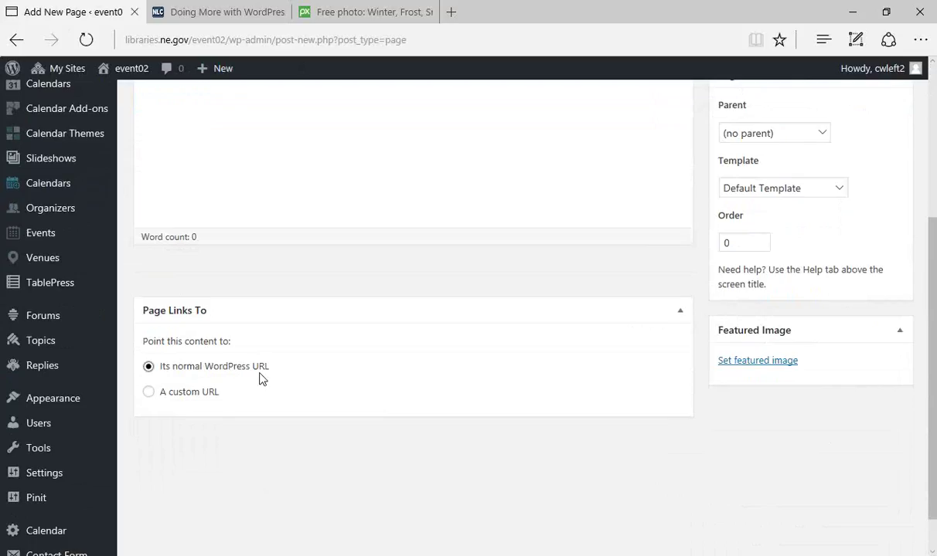
click(152, 392)
click(243, 420)
drag(243, 420, 143, 418)
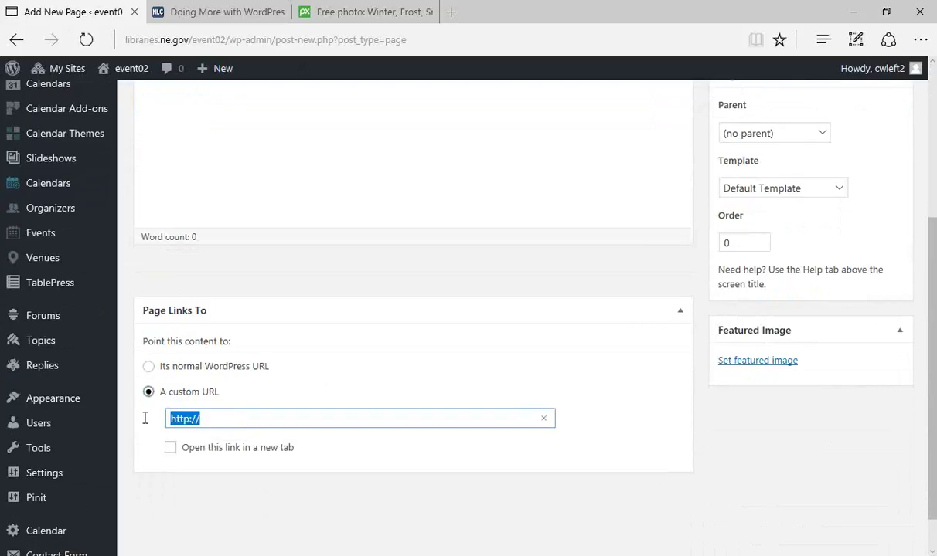
key(ctrl+v)
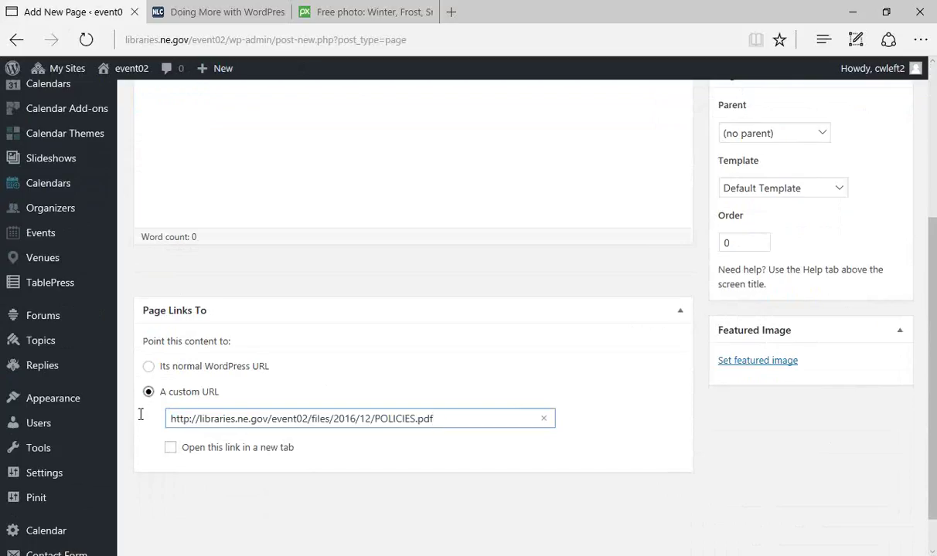
scroll(433, 422, up, 1)
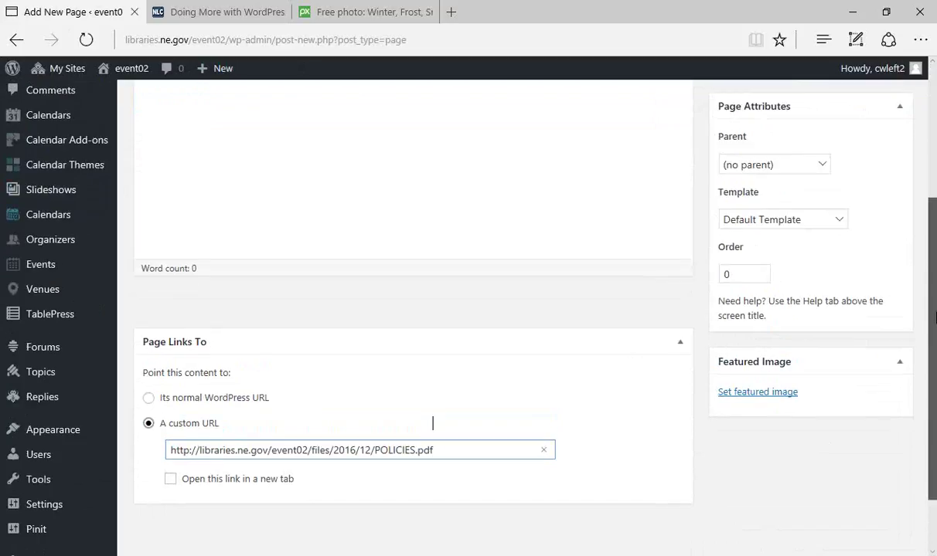
scroll(433, 423, up, 3)
Title the page 'Policies for Nebraska Room' and publish it
click(388, 137)
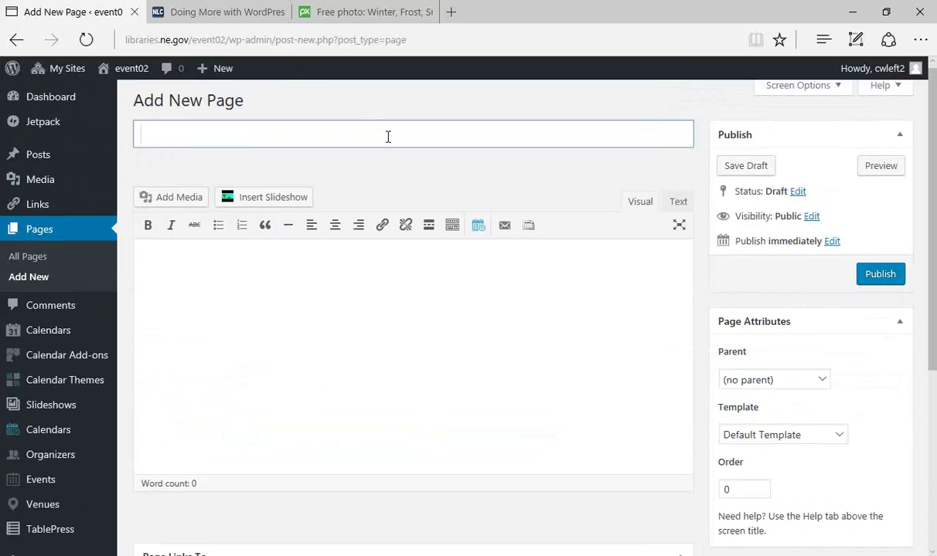
text(Policie)
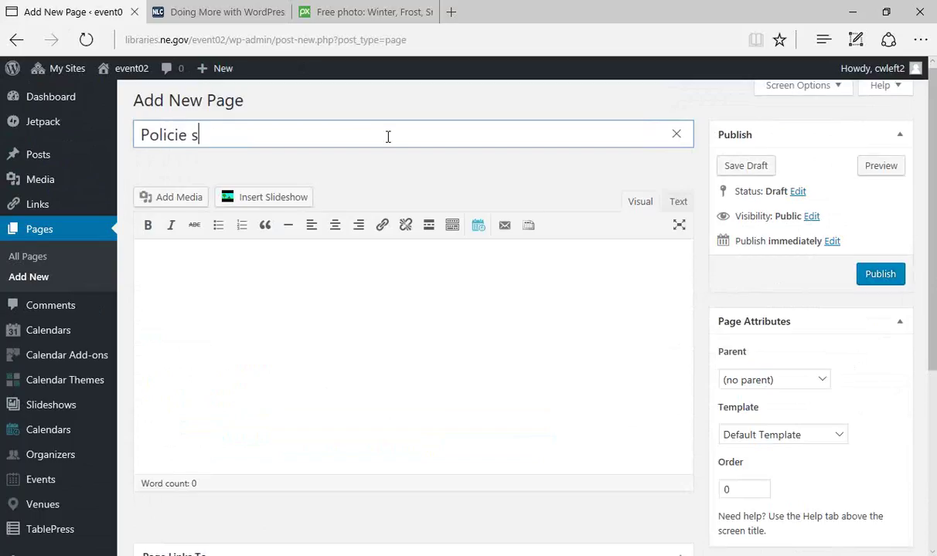
key(BackSpace)
text(s for Nebraa)
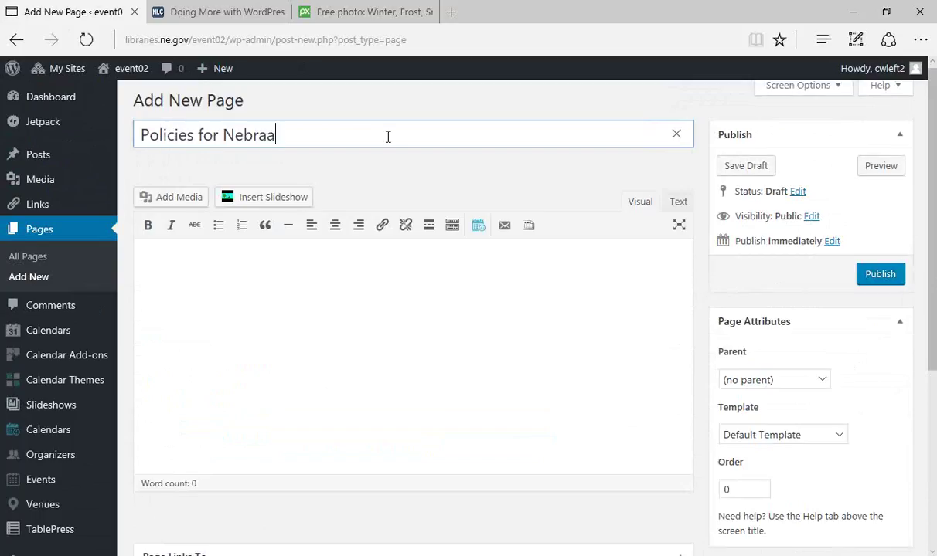
key(BackSpace)
text(ska Room)
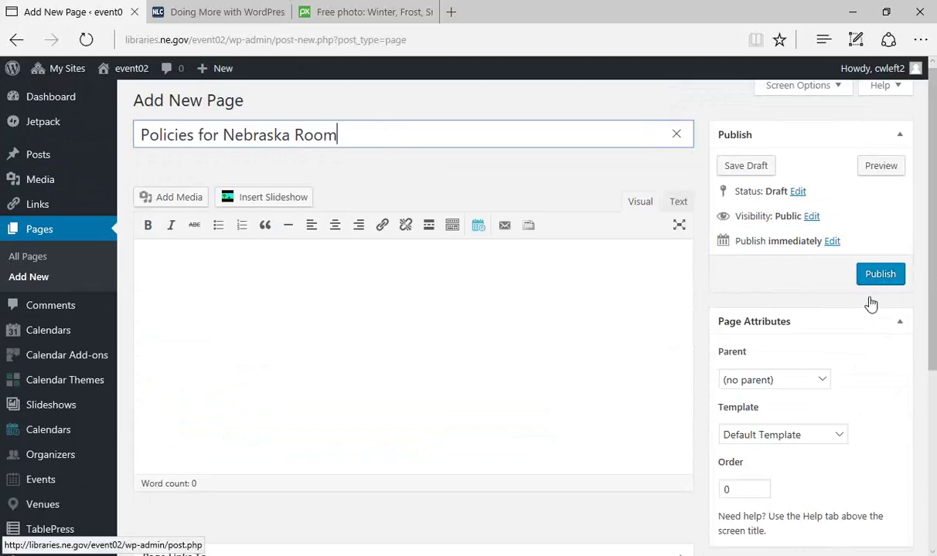
click(878, 275)
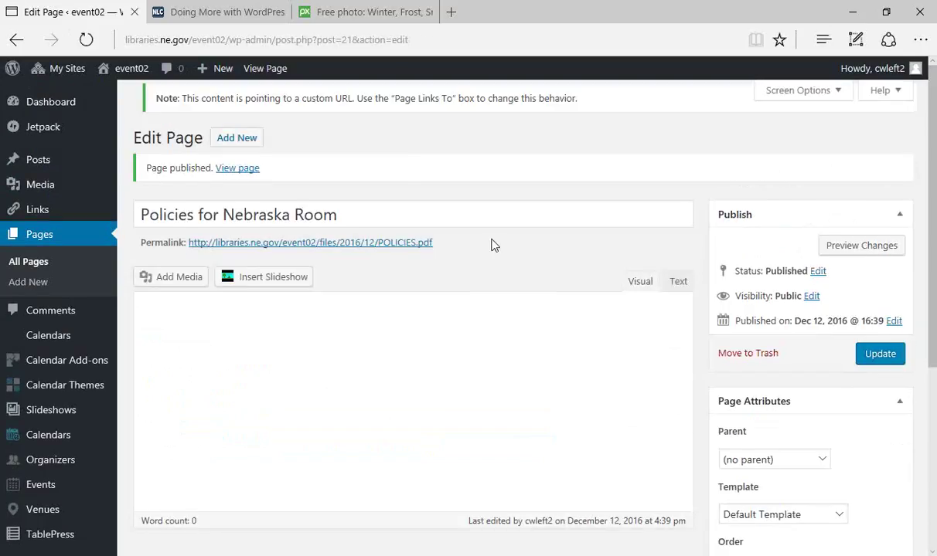
Visit event02 and confirm the Policies for Nebraska Room link opens POLICIES.pdf
mouse_move(126, 79)
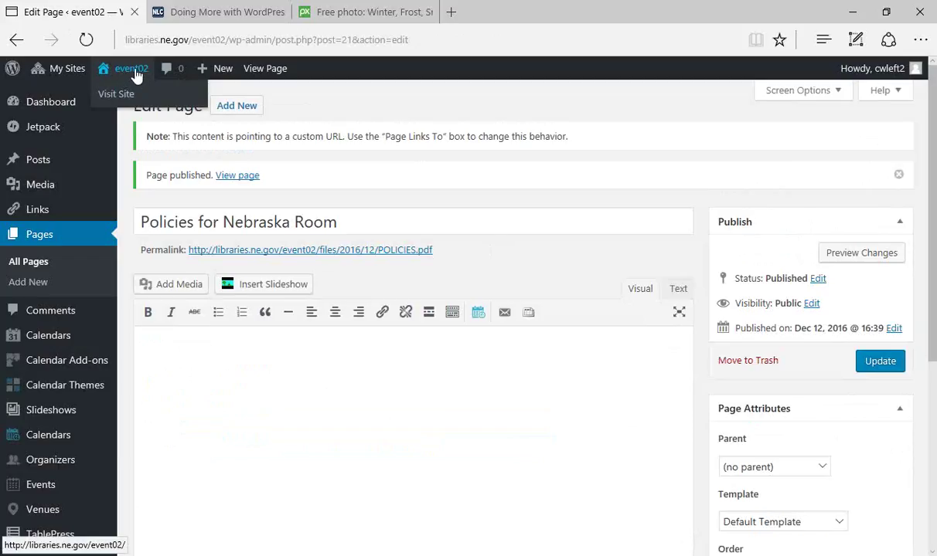
click(133, 70)
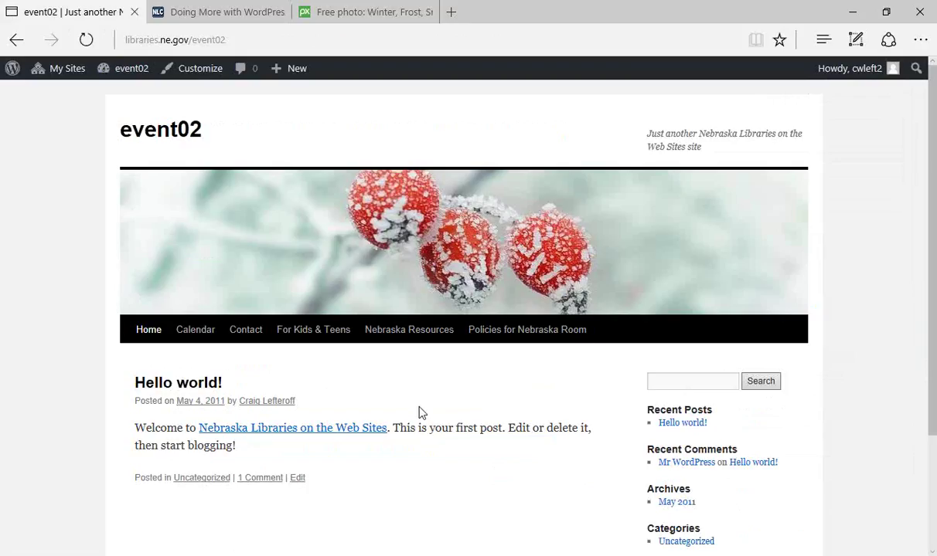
click(539, 335)
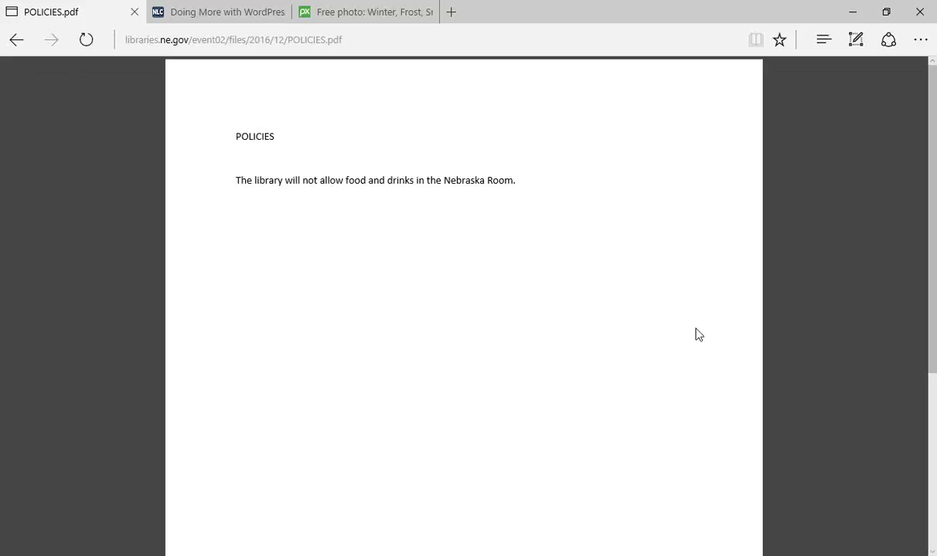
click(22, 48)
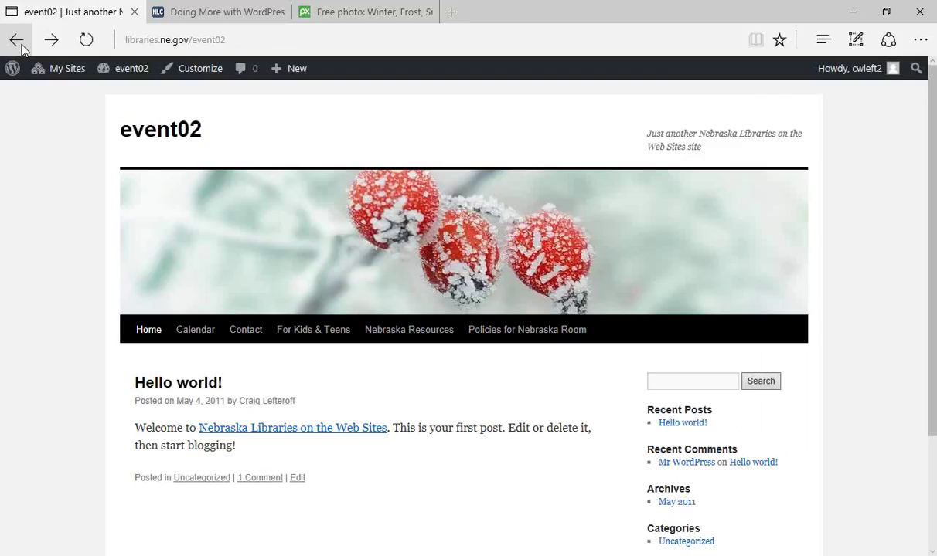
Return to the event02 dashboard through My Sites
mouse_move(82, 76)
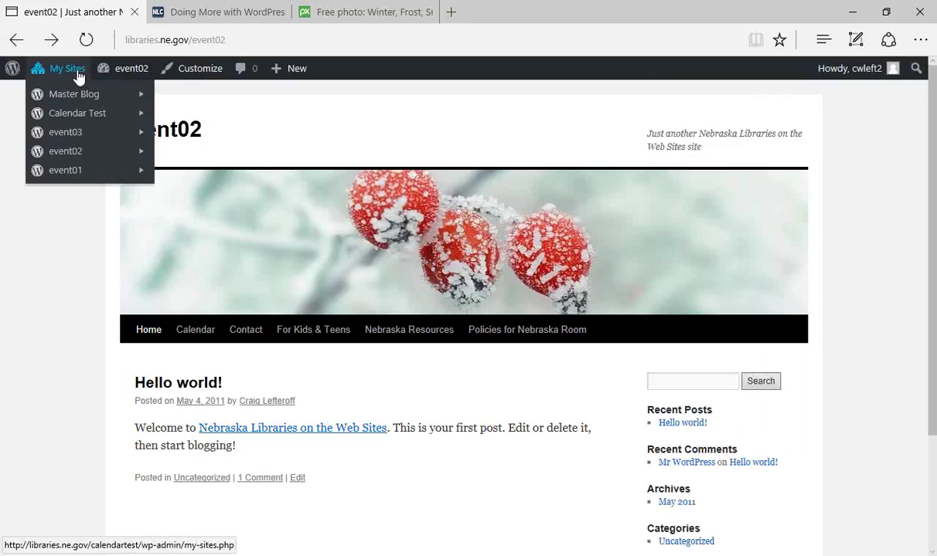
mouse_move(101, 151)
click(200, 154)
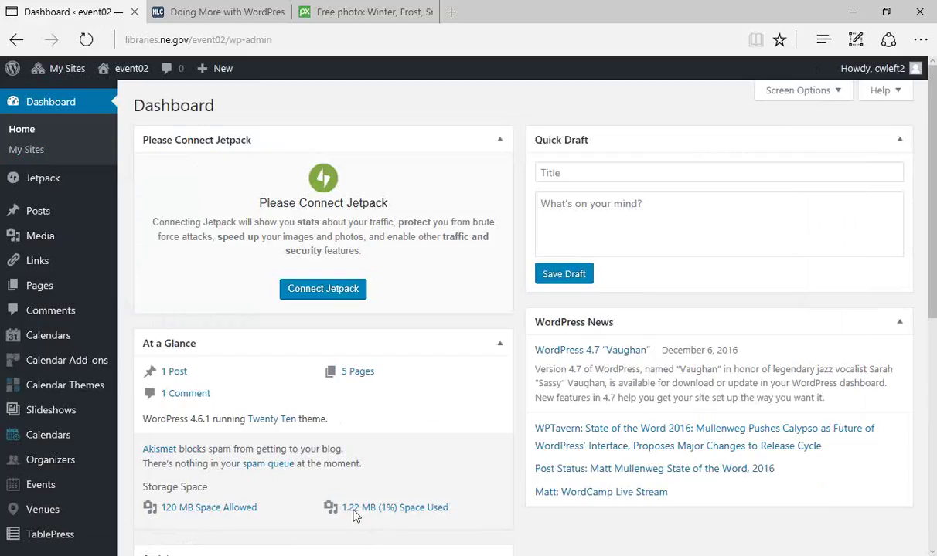
Review the event02 dashboard, then go to Appearance > Widgets
scroll(157, 442, down, 2)
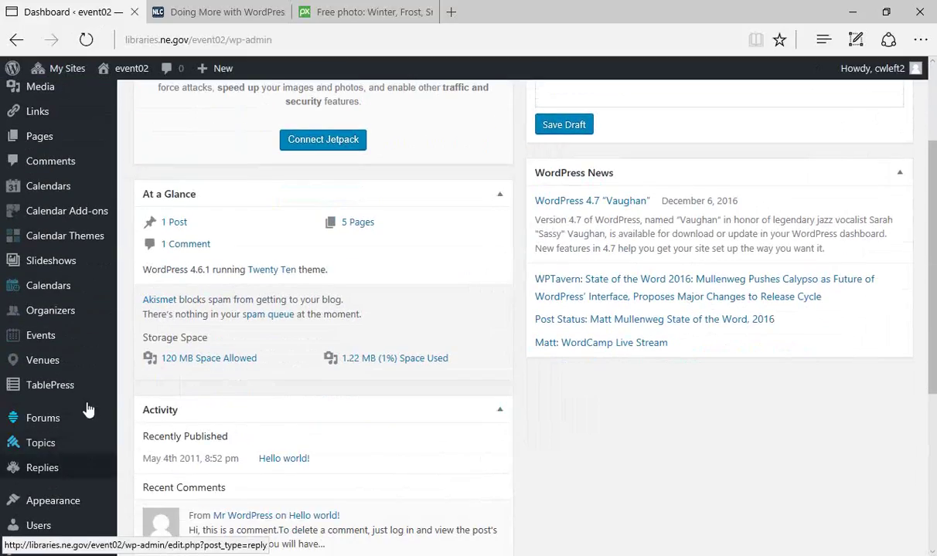
mouse_move(100, 509)
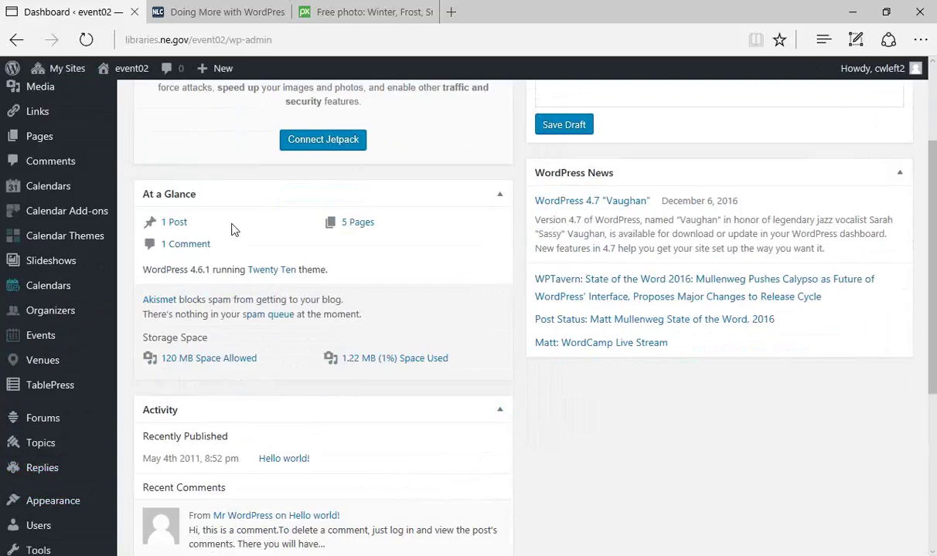
scroll(216, 217, up, 2)
scroll(92, 225, down, 3)
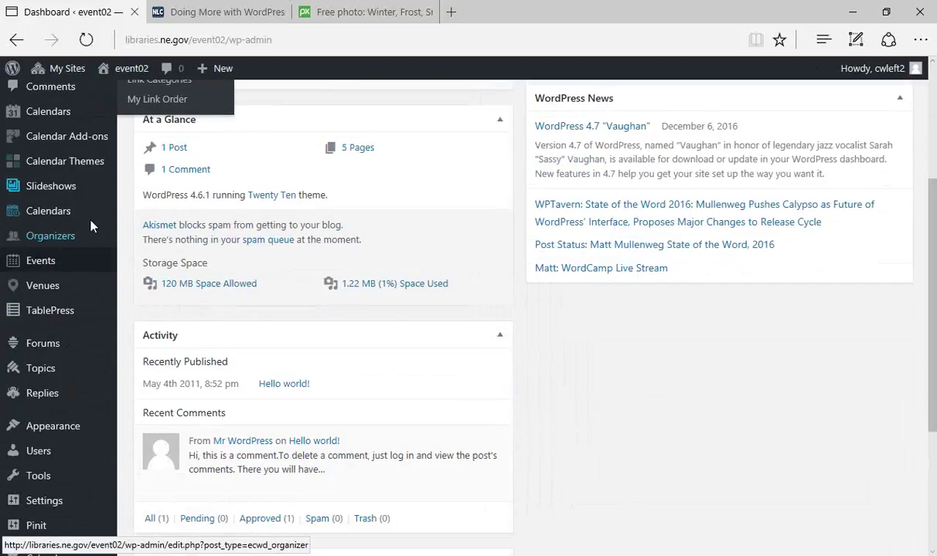
mouse_move(68, 428)
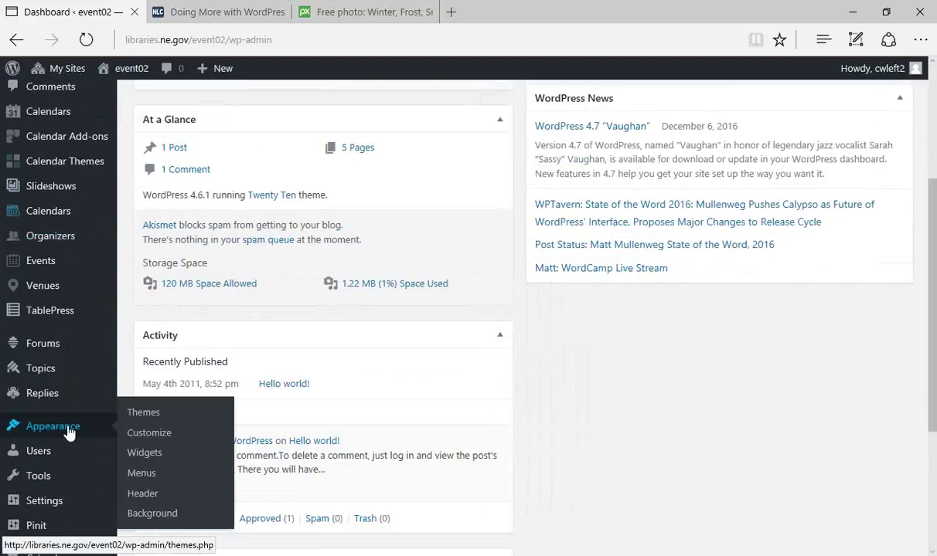
click(146, 453)
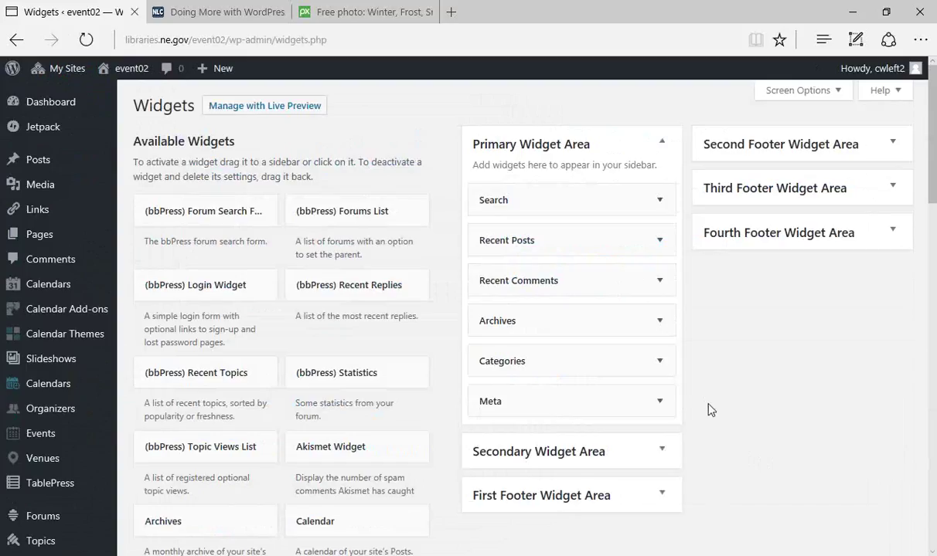
Delete the Meta and Categories widgets from the Primary Widget Area
click(660, 403)
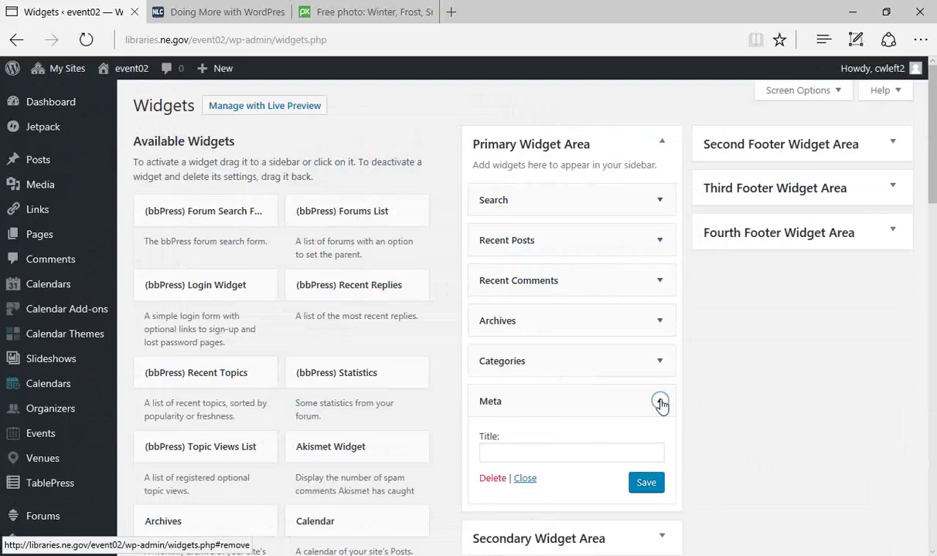
click(492, 479)
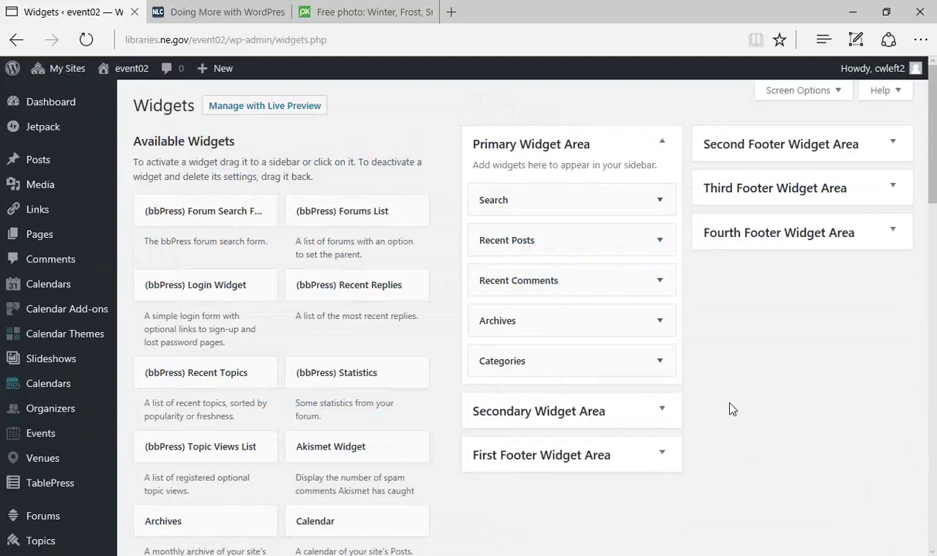
click(657, 361)
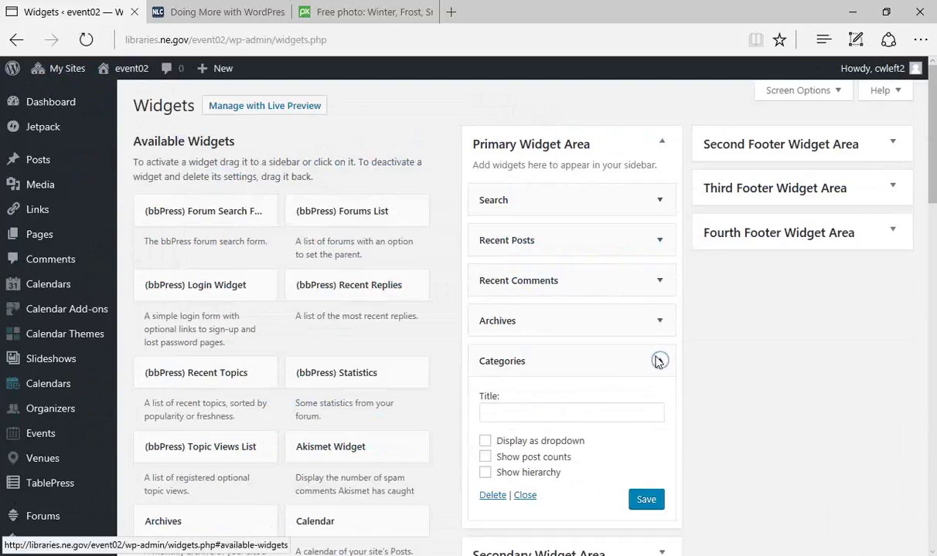
click(493, 497)
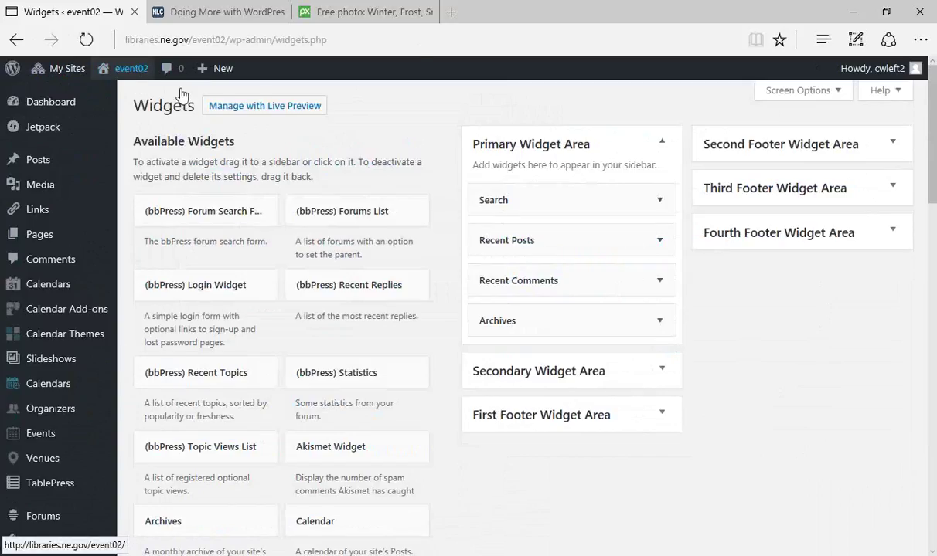
Check event02's sidebar in a new tab, then return to the Widgets page
right_click(138, 72)
click(420, 97)
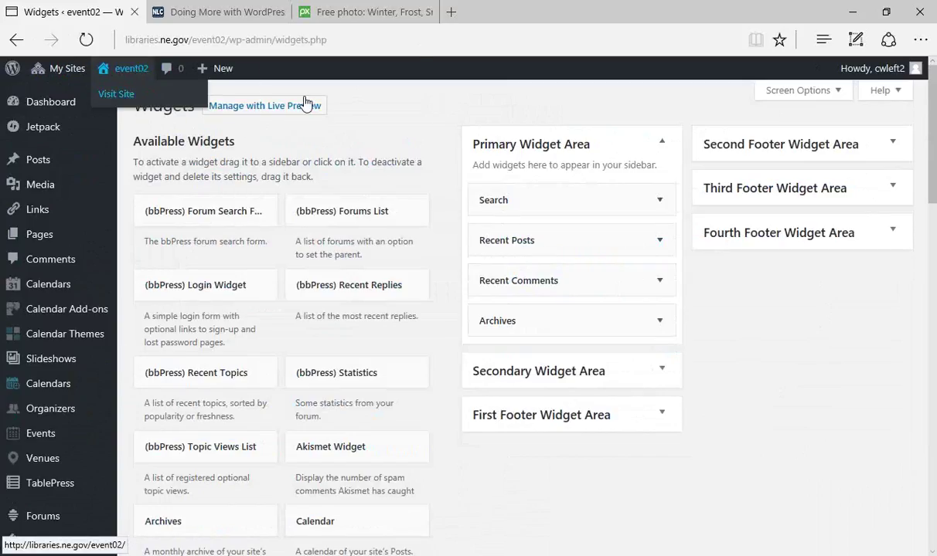
right_click(132, 75)
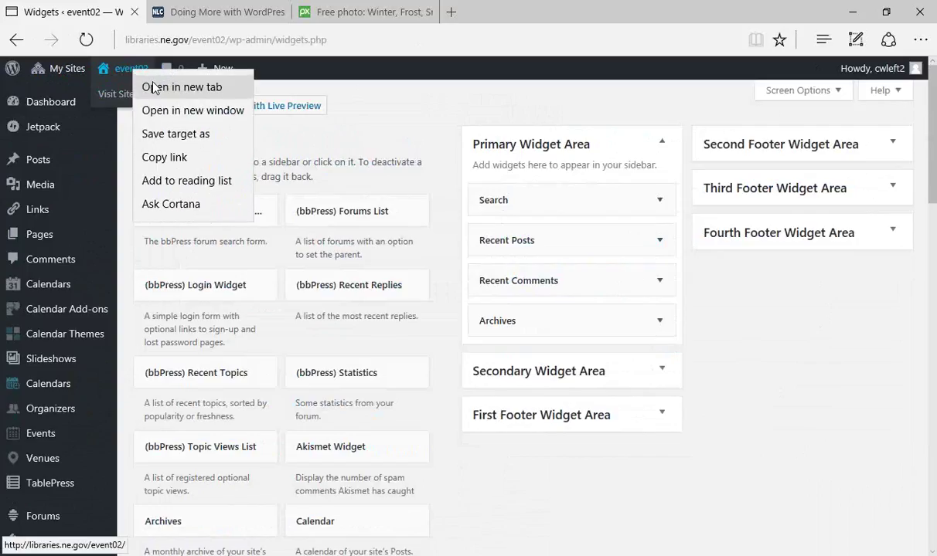
click(157, 89)
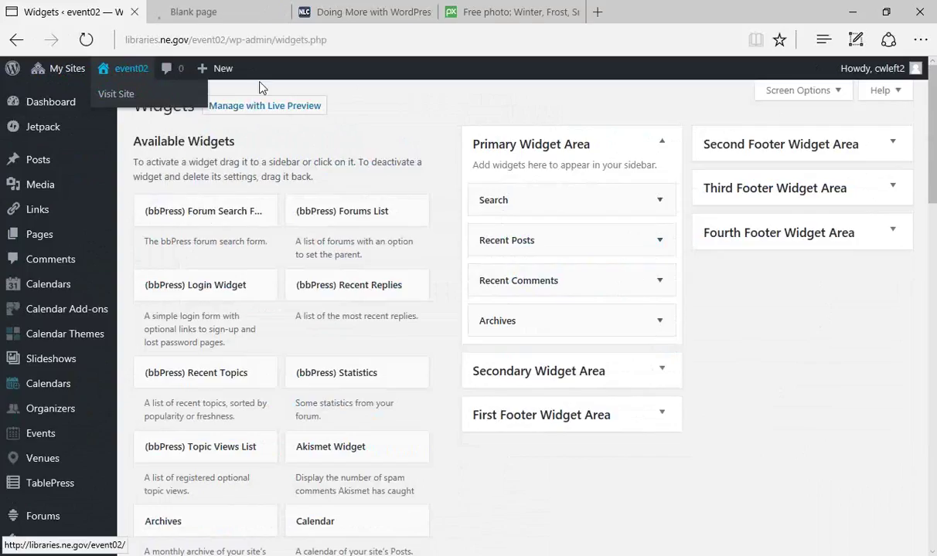
click(223, 14)
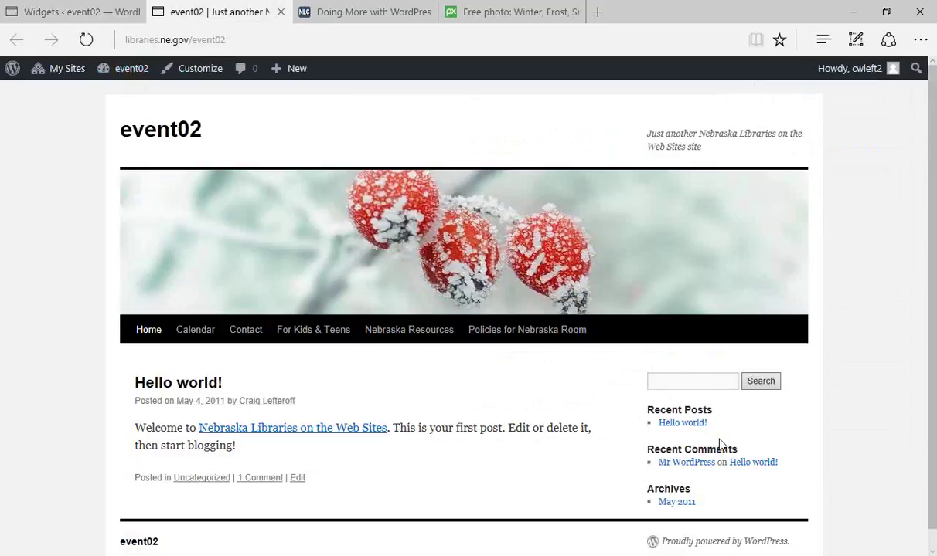
click(87, 6)
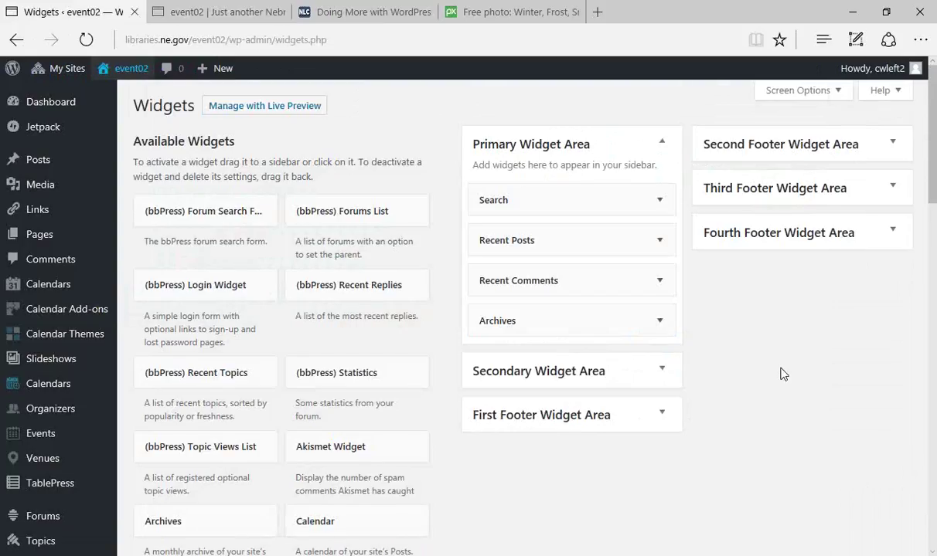
Add a Google Translator widget titled 'Translate Page' to the Secondary Widget Area
scroll(781, 374, down, 6)
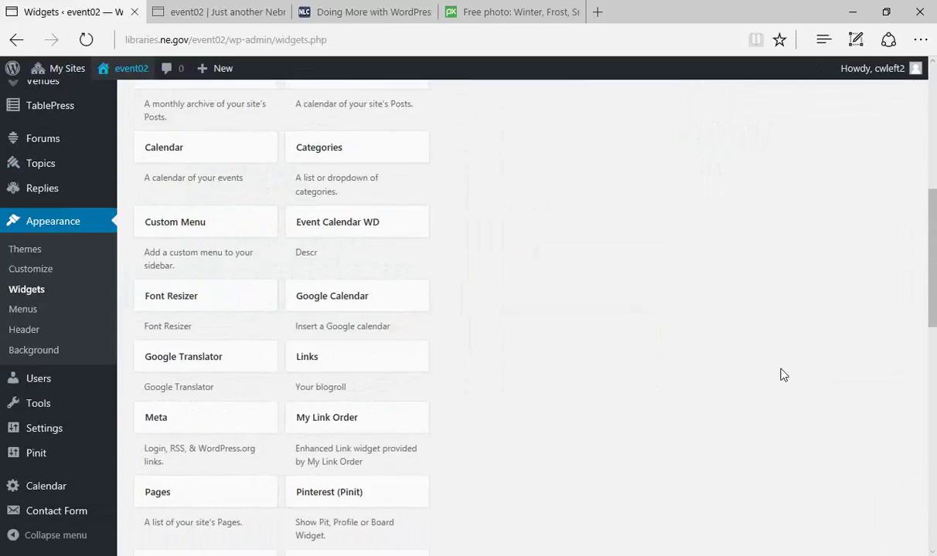
scroll(781, 374, down, 2)
scroll(780, 374, up, 1)
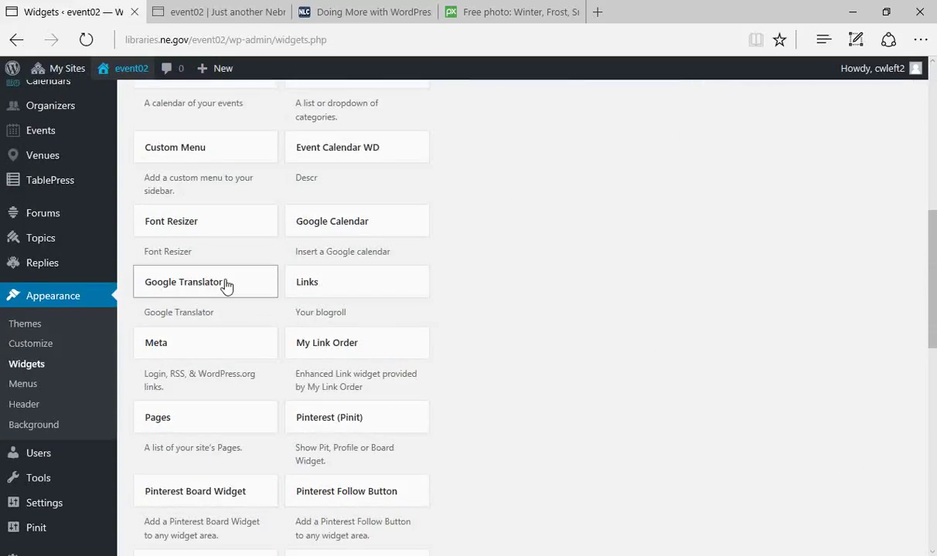
click(226, 287)
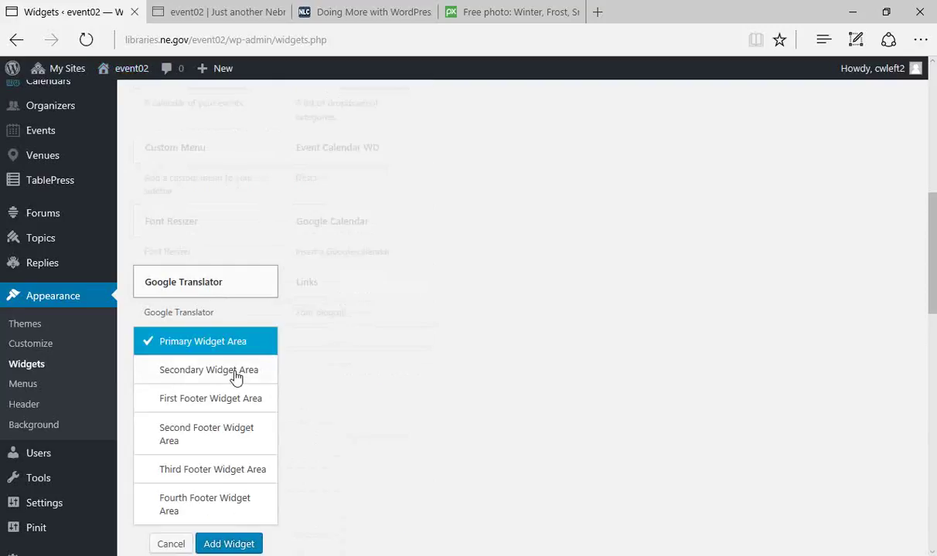
click(235, 372)
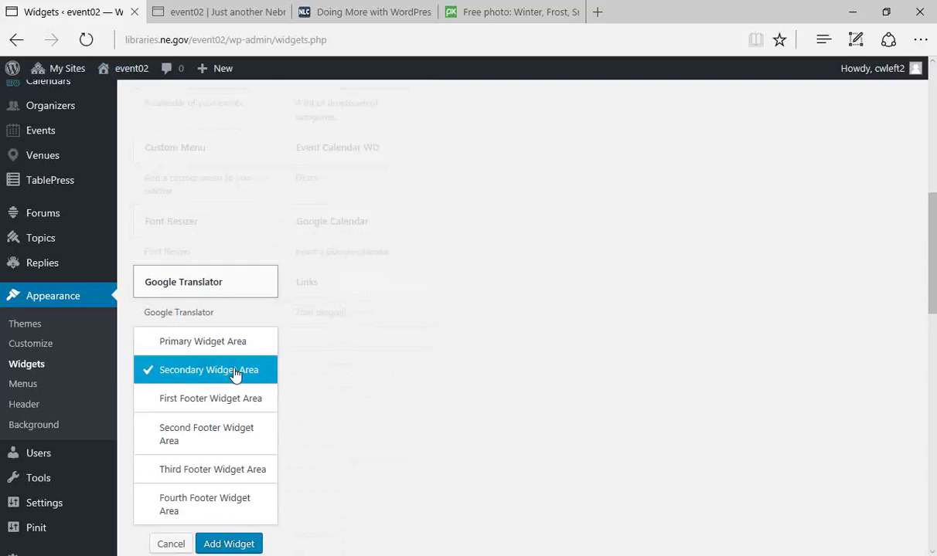
click(229, 545)
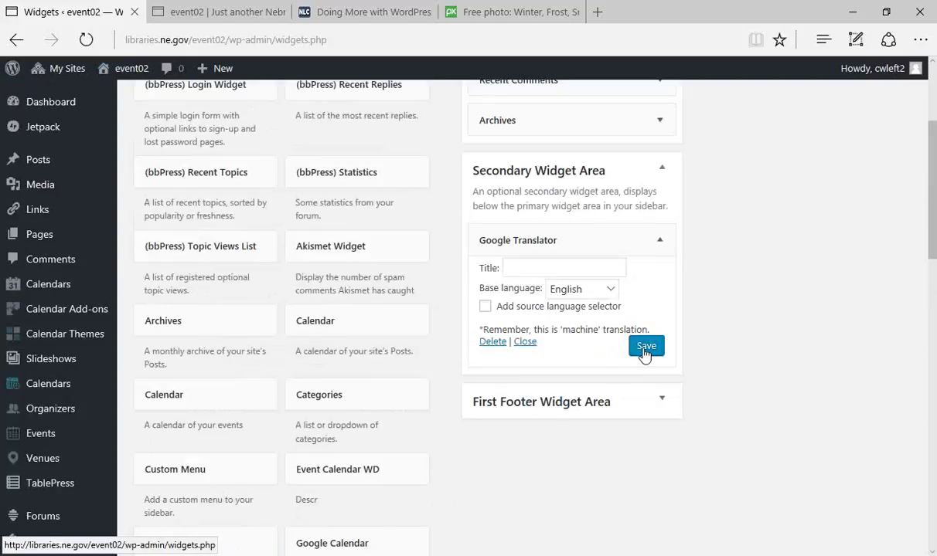
click(584, 268)
text(Translate Page)
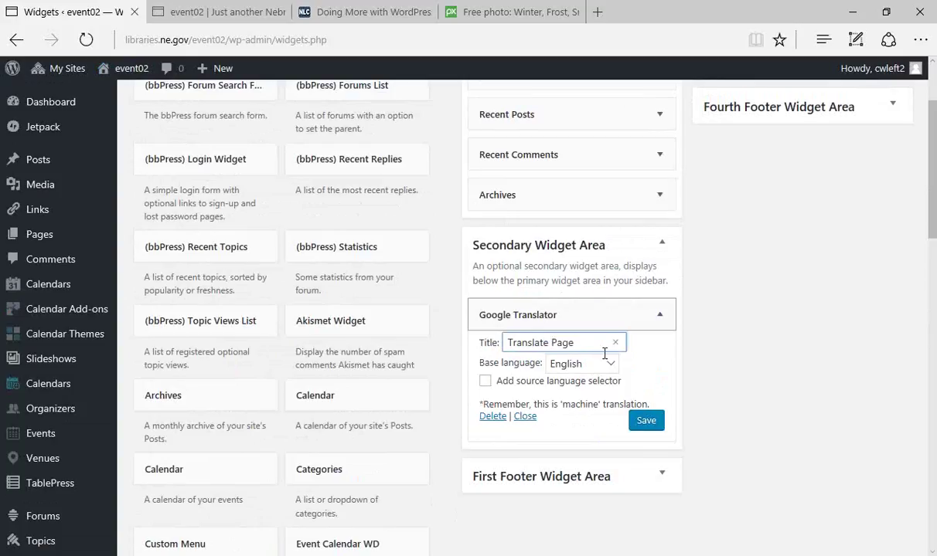
click(646, 420)
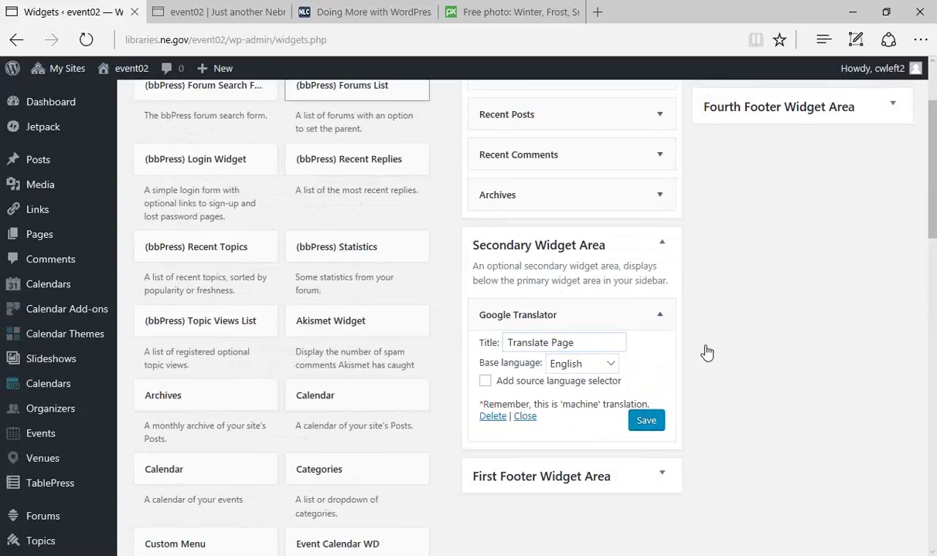
Reload the site tab to verify the Translate Page widget, then return to Widgets
click(228, 10)
click(81, 44)
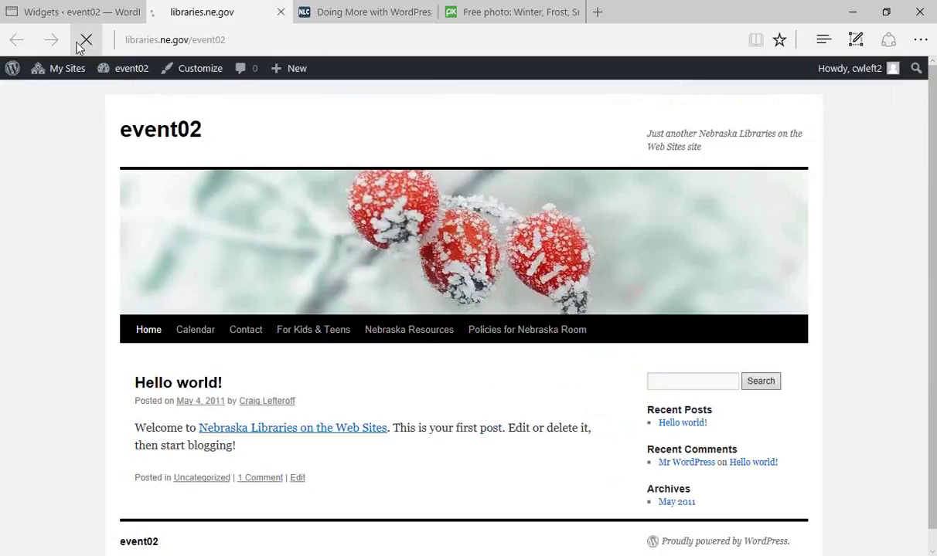
scroll(746, 293, down, 2)
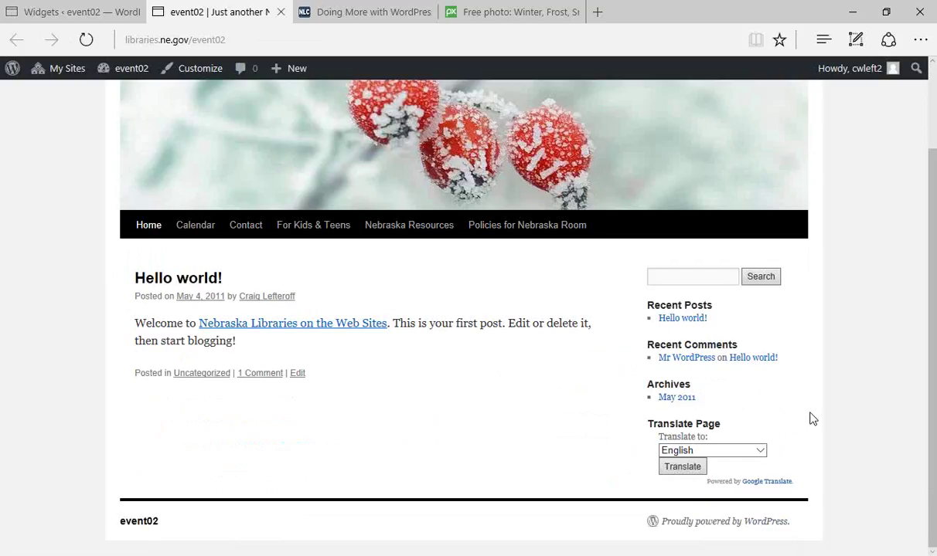
click(99, 13)
scroll(771, 311, up, 2)
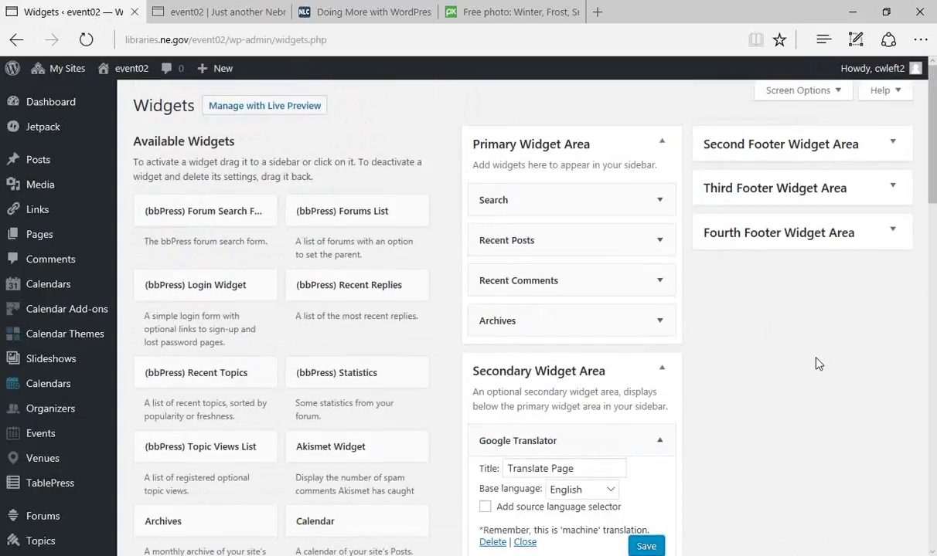
Delete the Google Translator widget from the Secondary Widget Area
scroll(815, 366, down, 3)
scroll(809, 366, up, 5)
scroll(712, 383, down, 2)
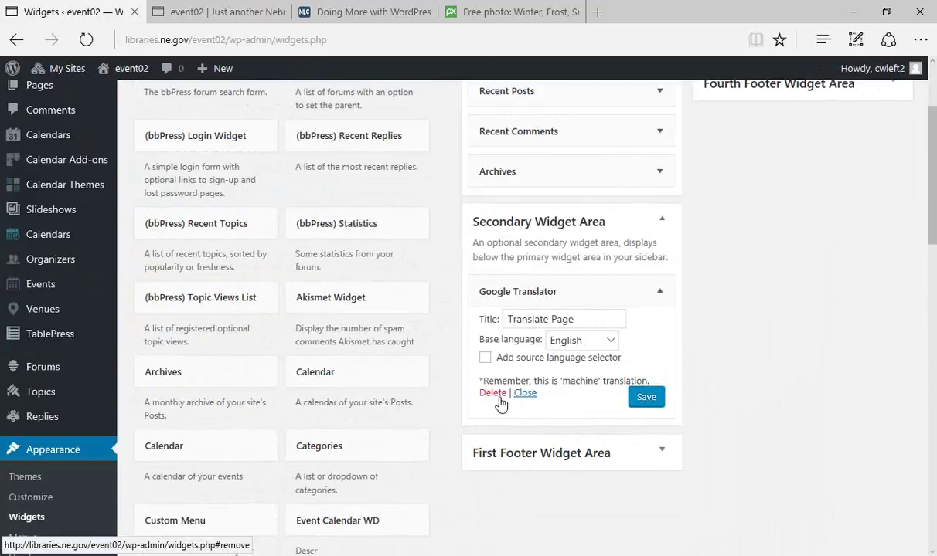
click(492, 393)
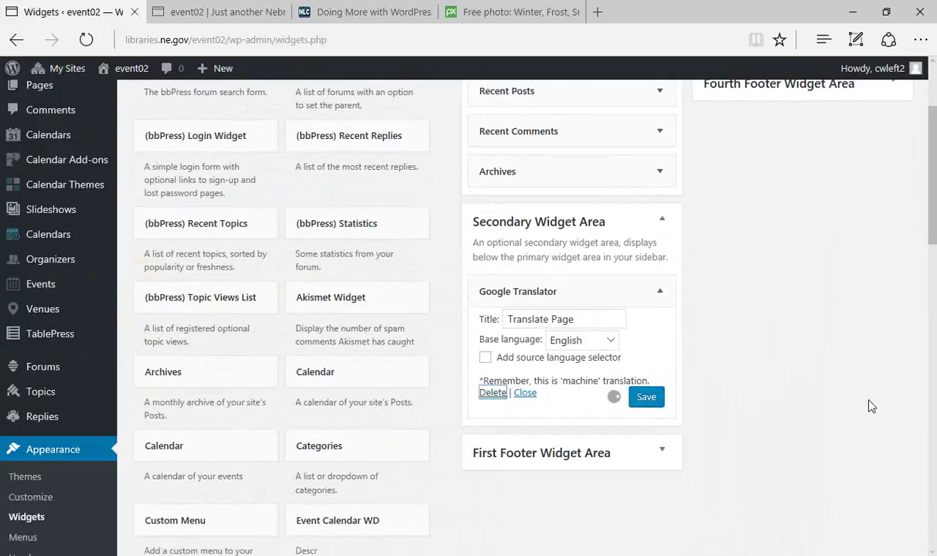
Add a Text widget to the Primary Widget Area, then delete it again
scroll(785, 455, down, 1)
scroll(785, 455, down, 7)
scroll(757, 440, down, 1)
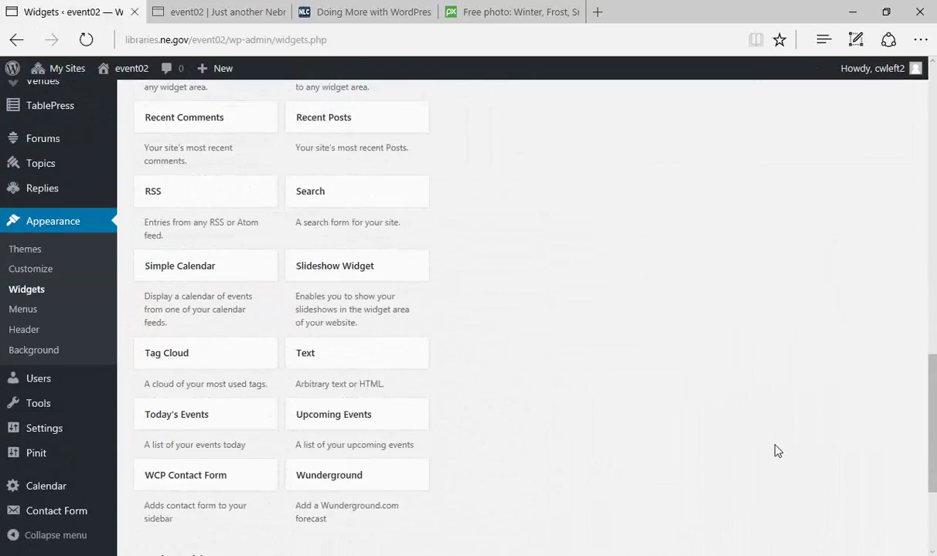
click(347, 361)
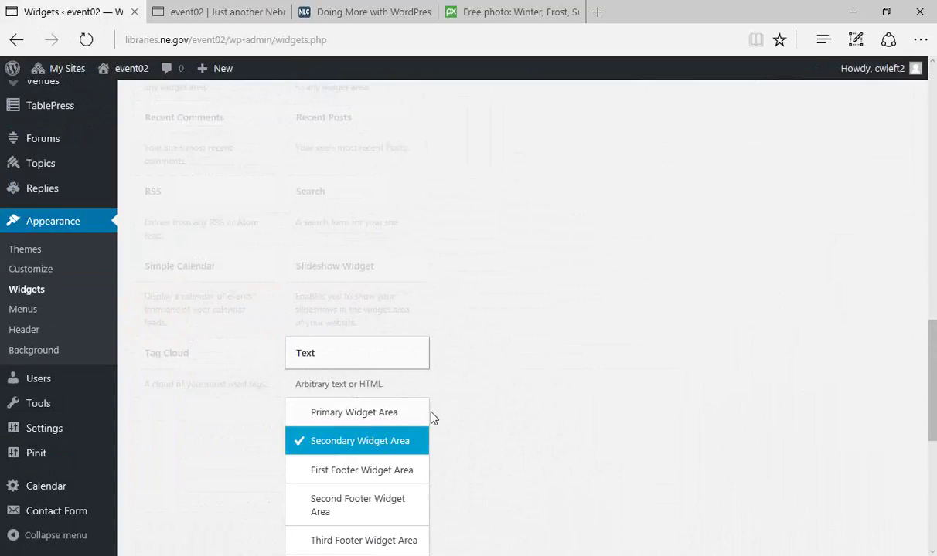
click(318, 416)
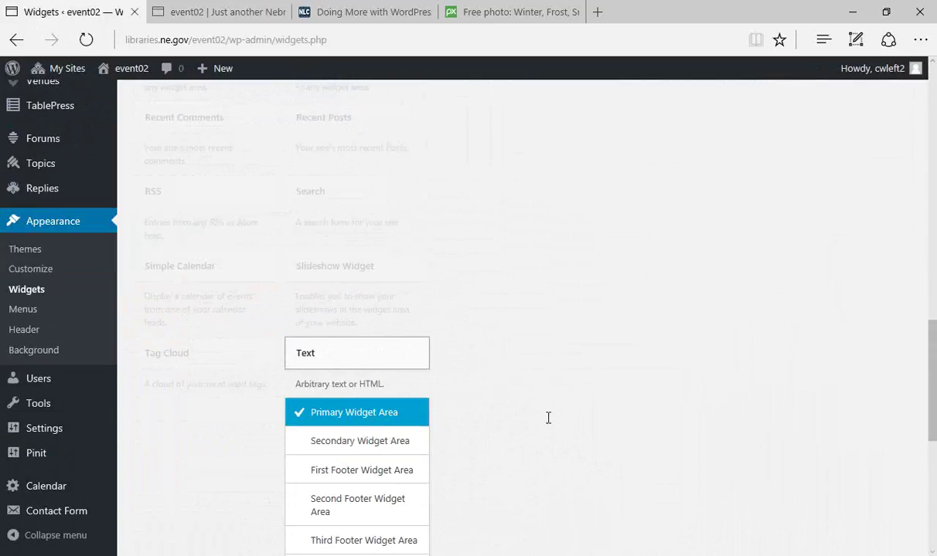
scroll(520, 412, down, 2)
click(391, 466)
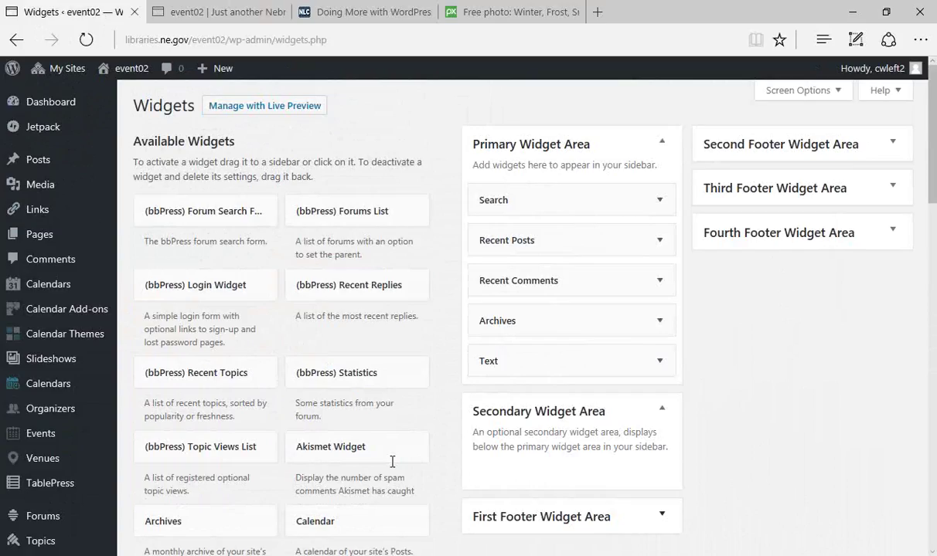
click(445, 269)
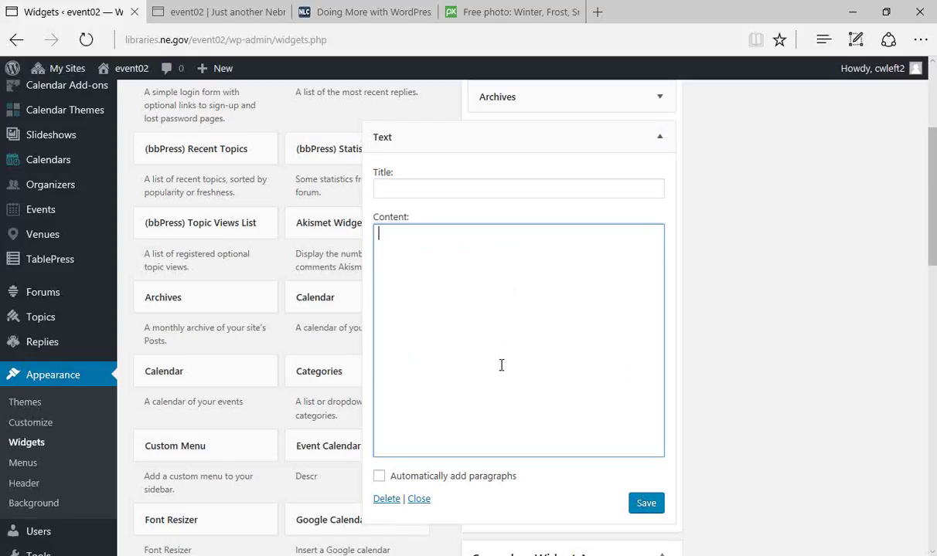
click(386, 499)
scroll(809, 414, up, 3)
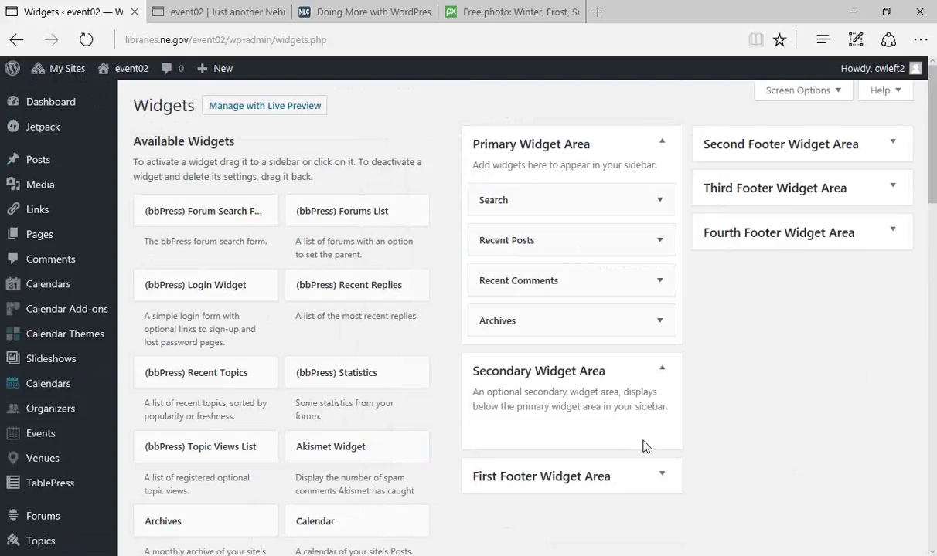
Go to the event02 site dashboard and look it over
click(44, 108)
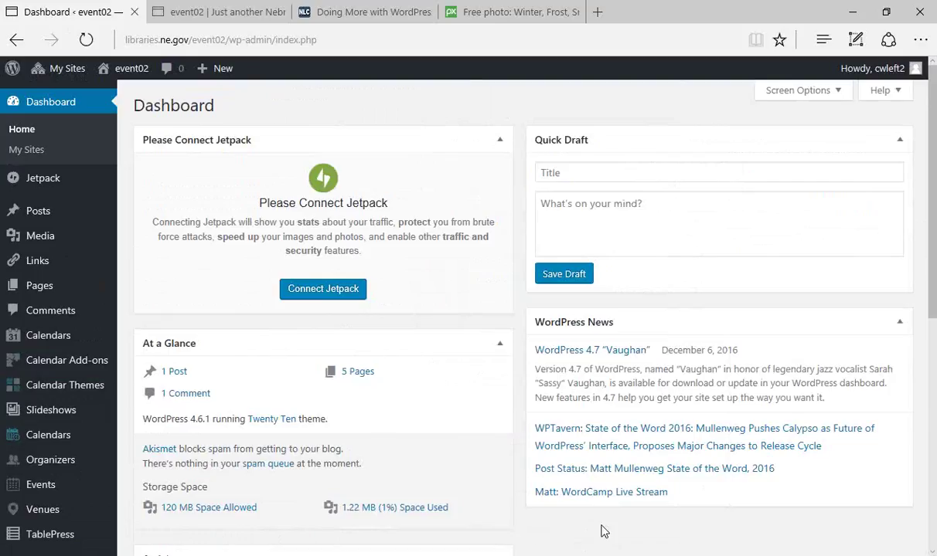
scroll(604, 532, down, 1)
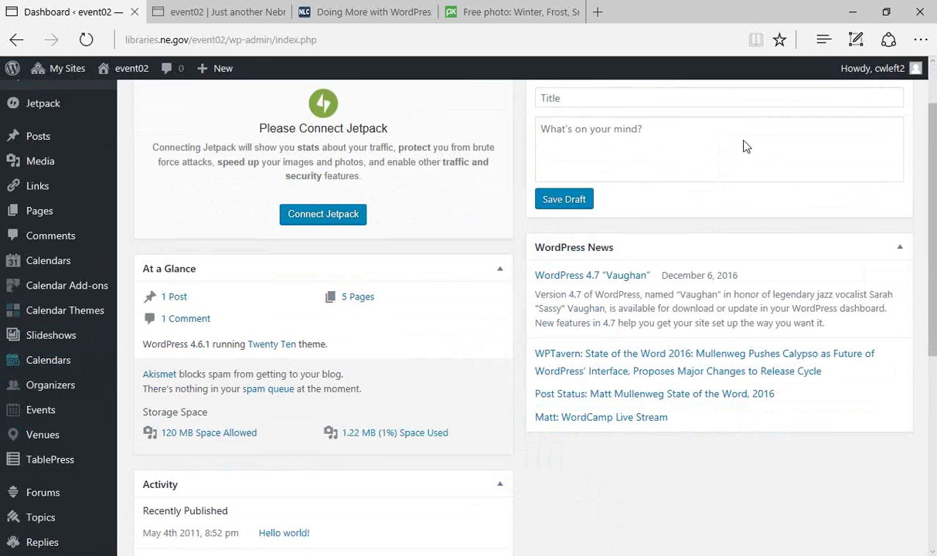
scroll(445, 370, down, 5)
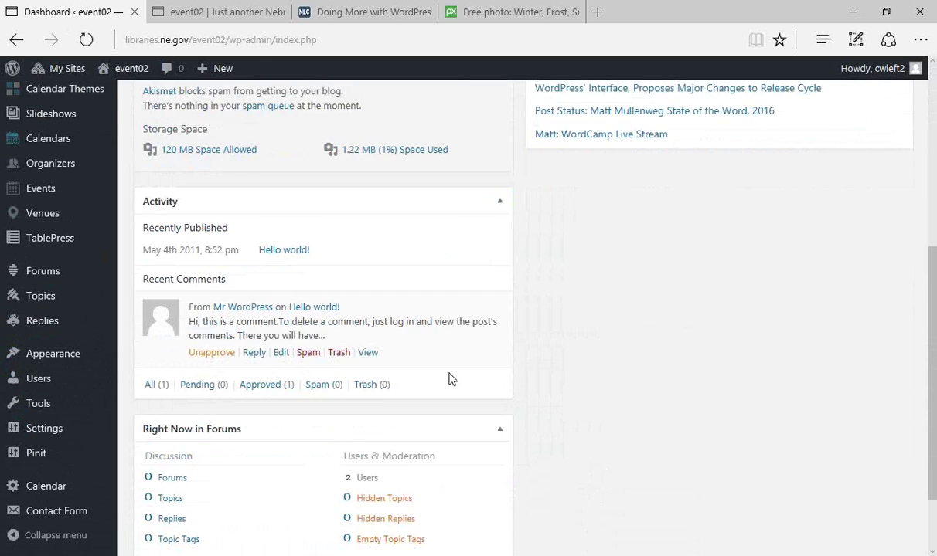
scroll(550, 383, up, 6)
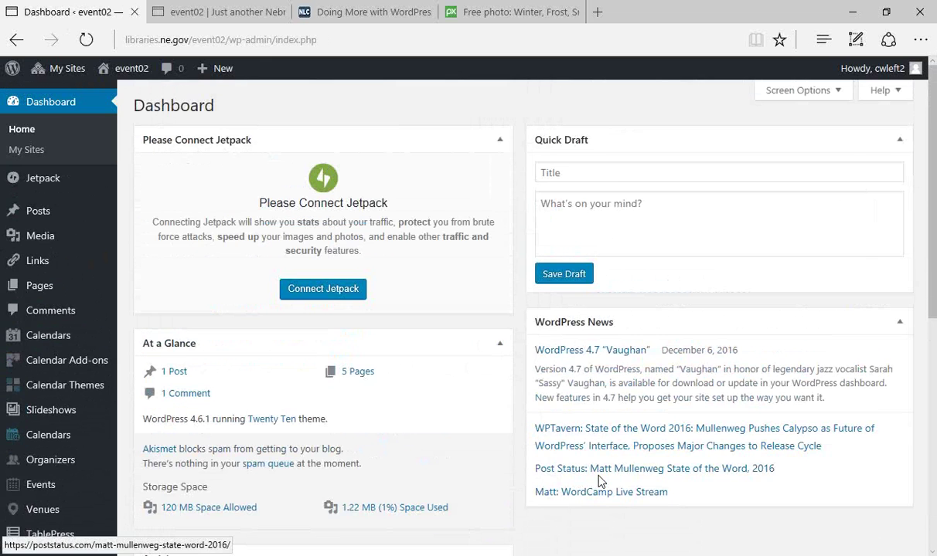
scroll(562, 472, down, 2)
scroll(560, 378, up, 2)
In the Firefox window, open the Nebraska Libraries on the Web dashboard via My Sites
mouse_move(520, 555)
click(519, 506)
mouse_move(68, 82)
mouse_move(72, 119)
mouse_move(95, 153)
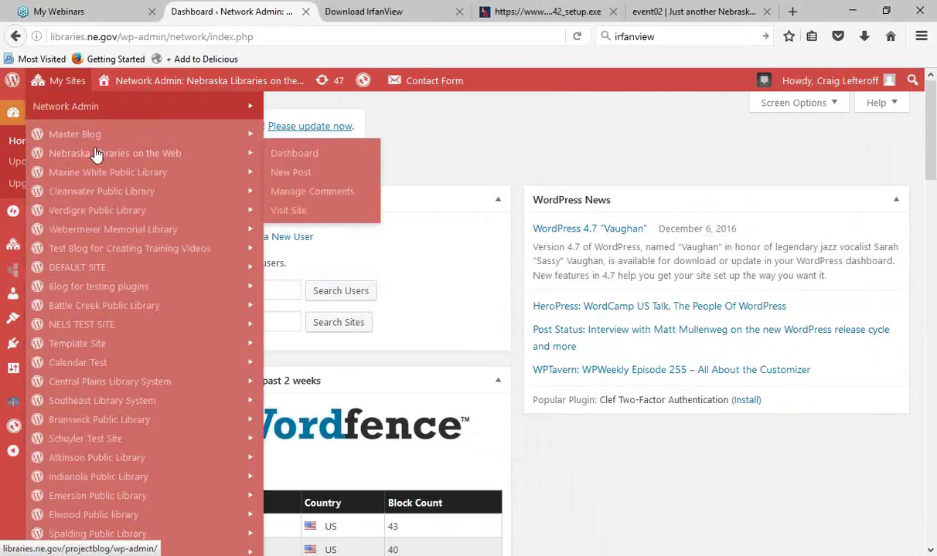
click(280, 155)
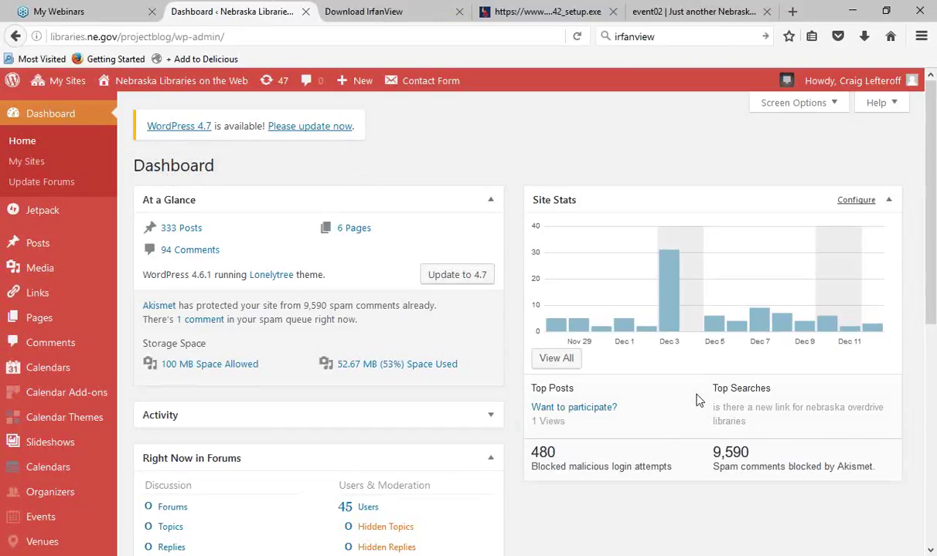
Review the Nebraska Libraries site stats, then return to the event02 dashboard window
mouse_move(787, 323)
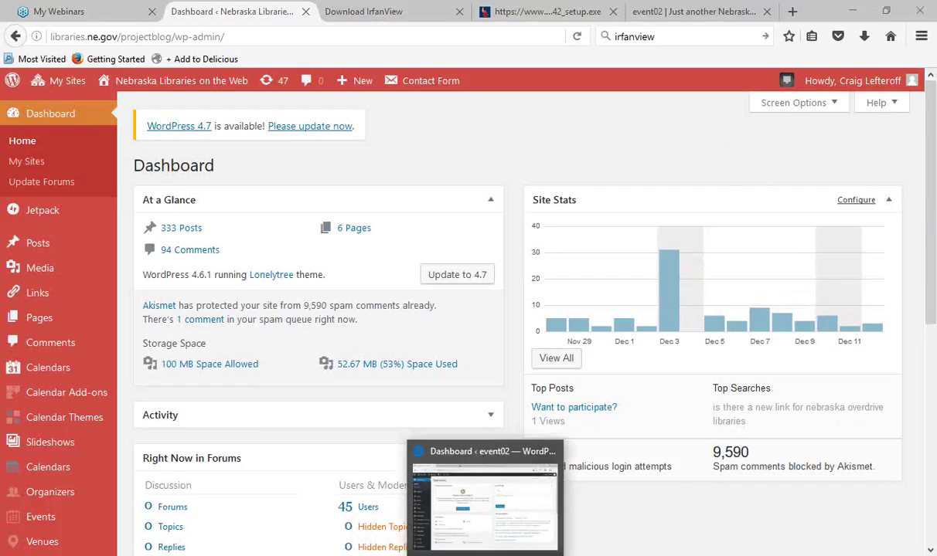
click(472, 494)
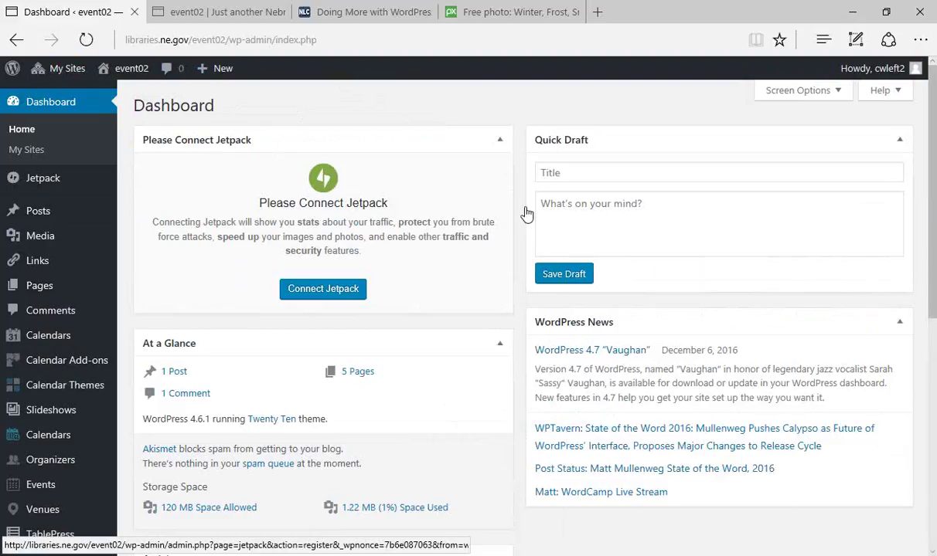
Start the Jetpack connection for event02, reaching the WordPress.com Create your account page
click(325, 290)
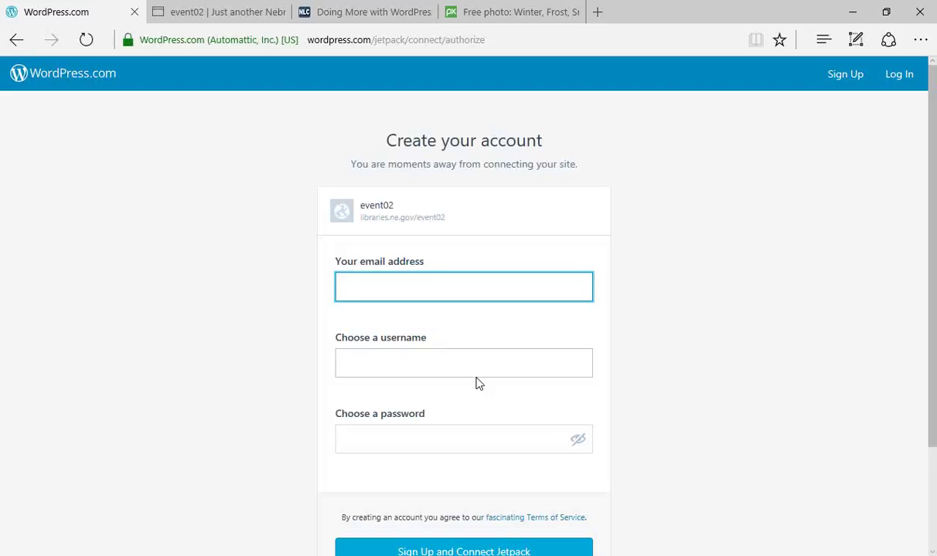
scroll(589, 354, down, 2)
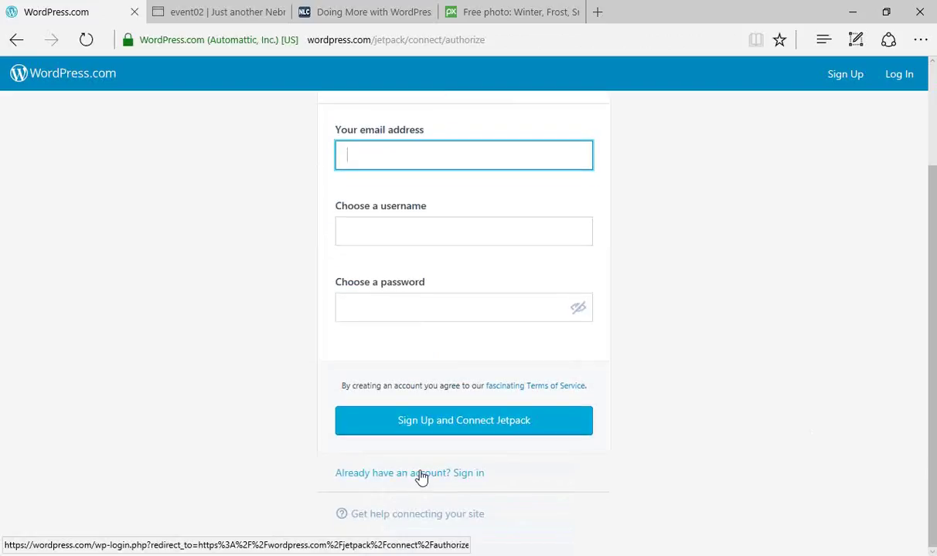
scroll(690, 442, up, 2)
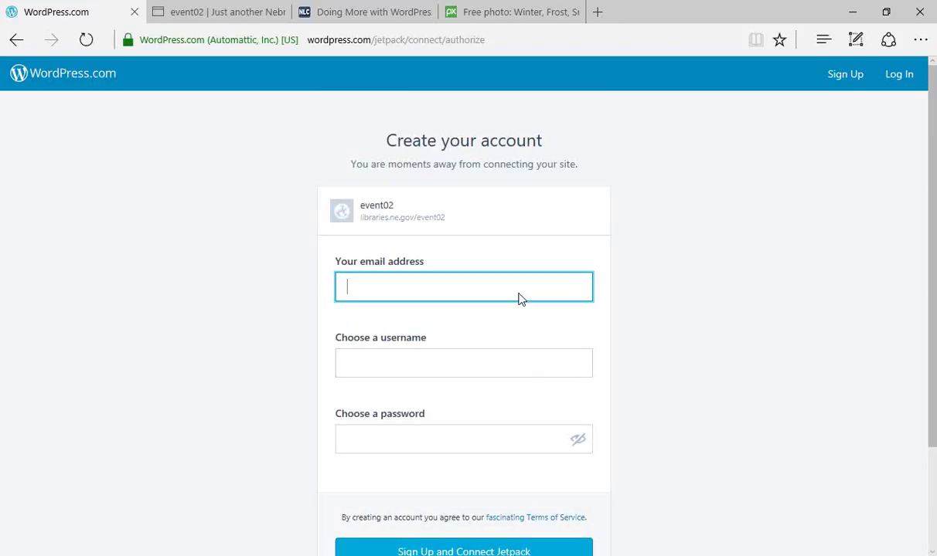
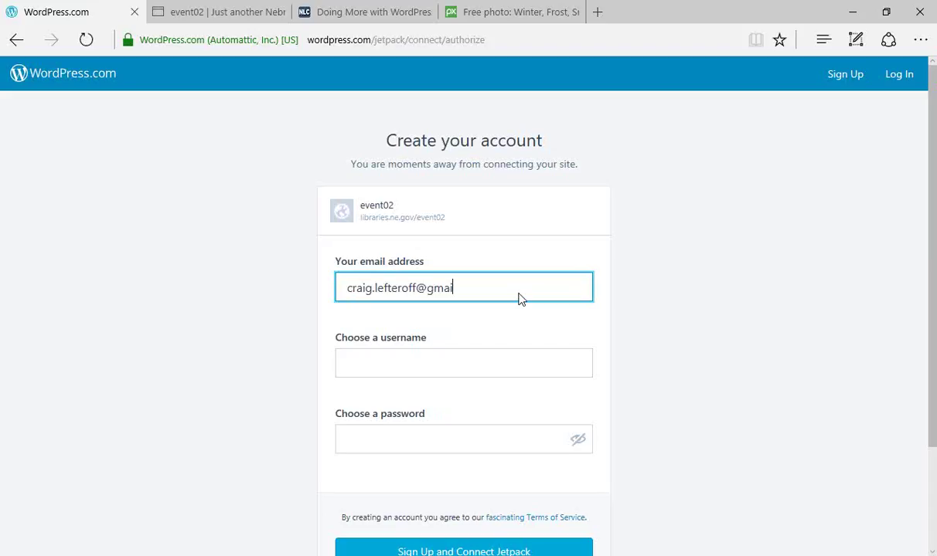
Fill in the sign-up form with the email address, a username and a password
key(Tab)
text(cwleft2)
key(Tab)
text(•••••••••)
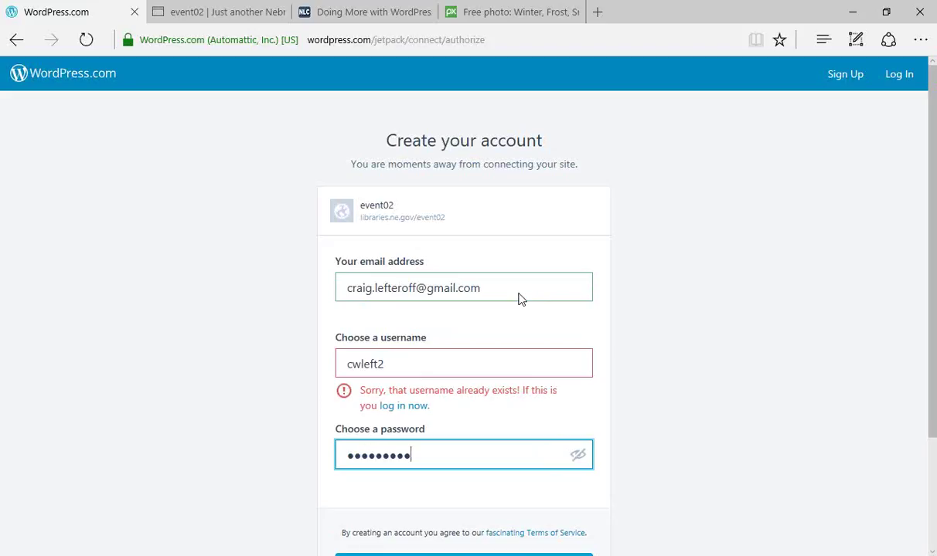
Replace the taken username with a new one, re-enter the password, and sign up
key(shift+Tab)
key(BackSpace)
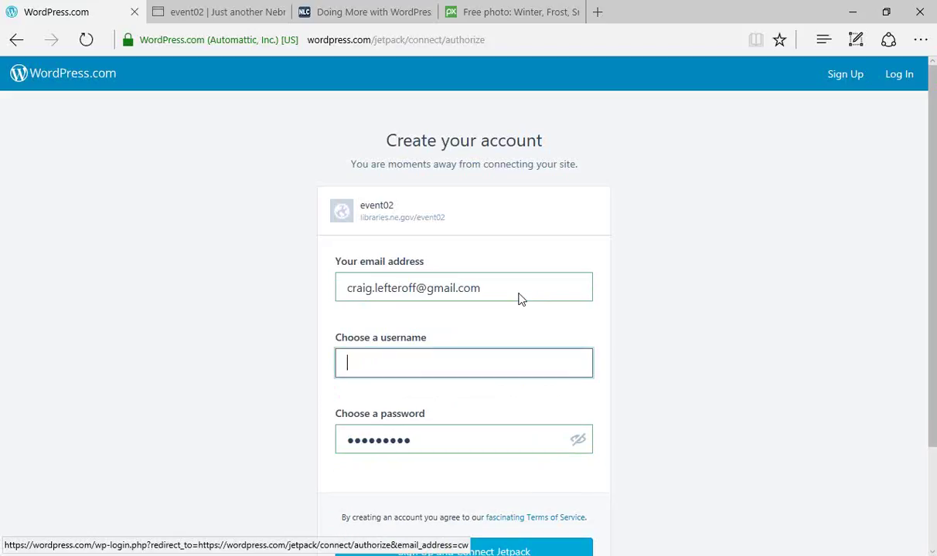
text(cwleft22)
key(Tab)
text(•••••••••)
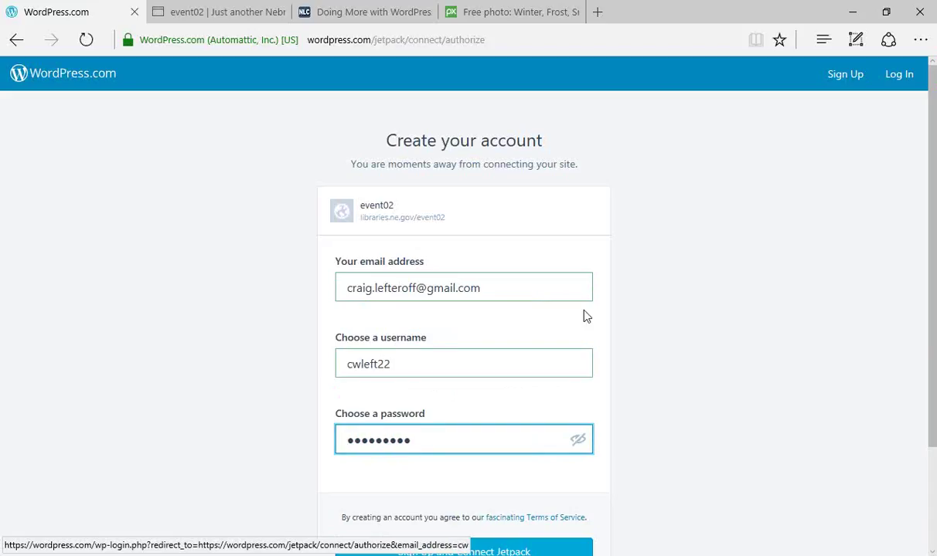
scroll(777, 356, down, 1)
scroll(717, 260, up, 1)
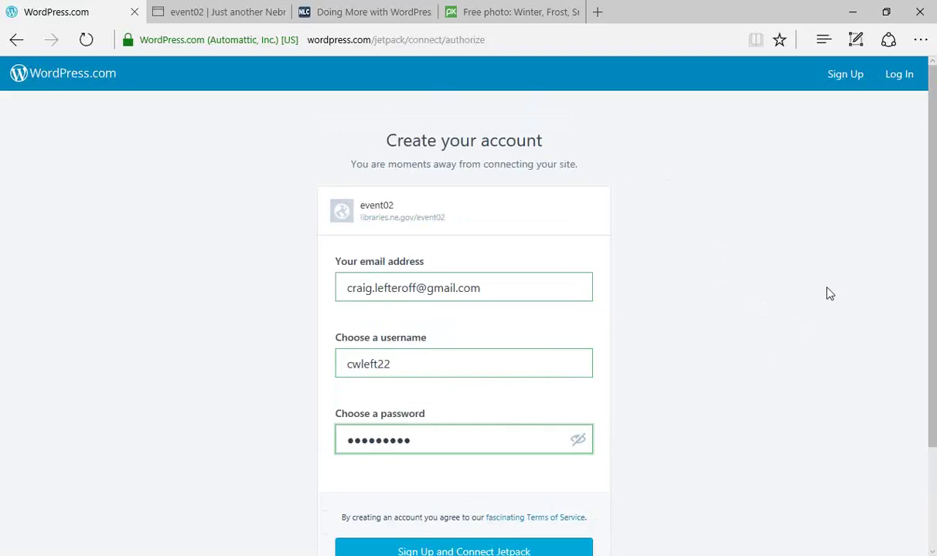
scroll(829, 294, down, 1)
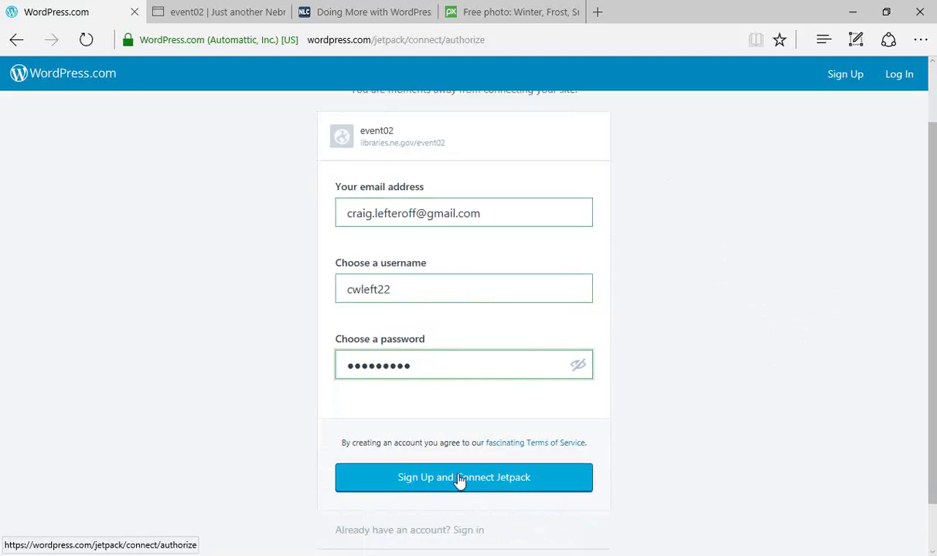
click(532, 479)
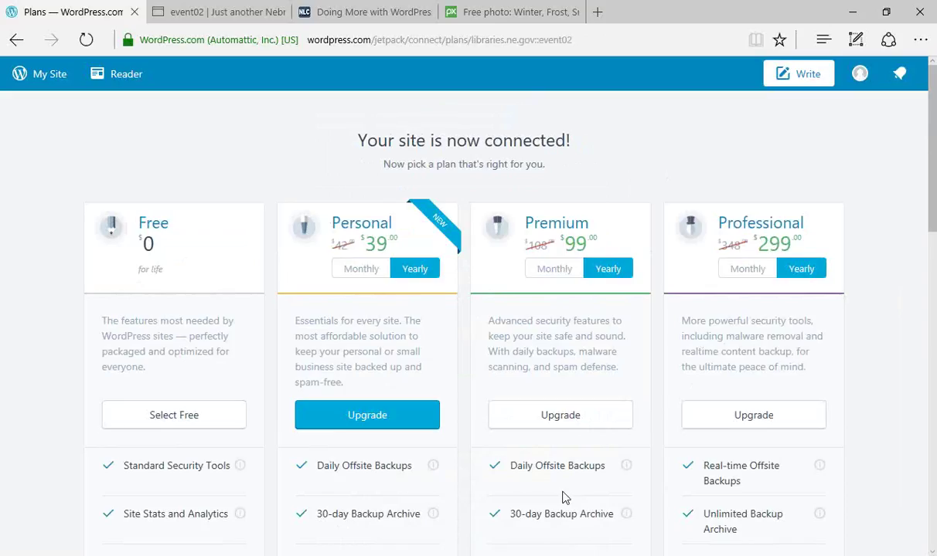
Choose the Free plan, skip Jump Start, and go to the Publicize sharing settings
click(184, 423)
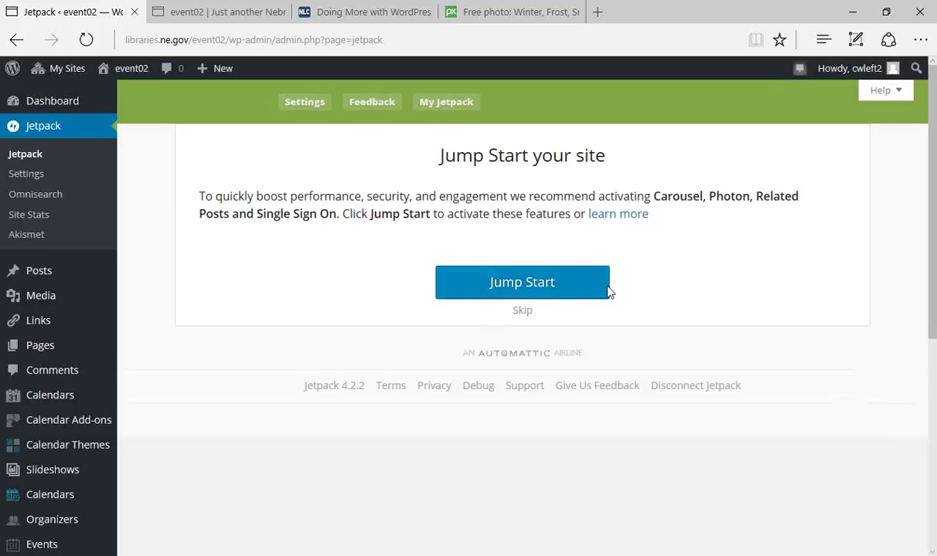
click(522, 312)
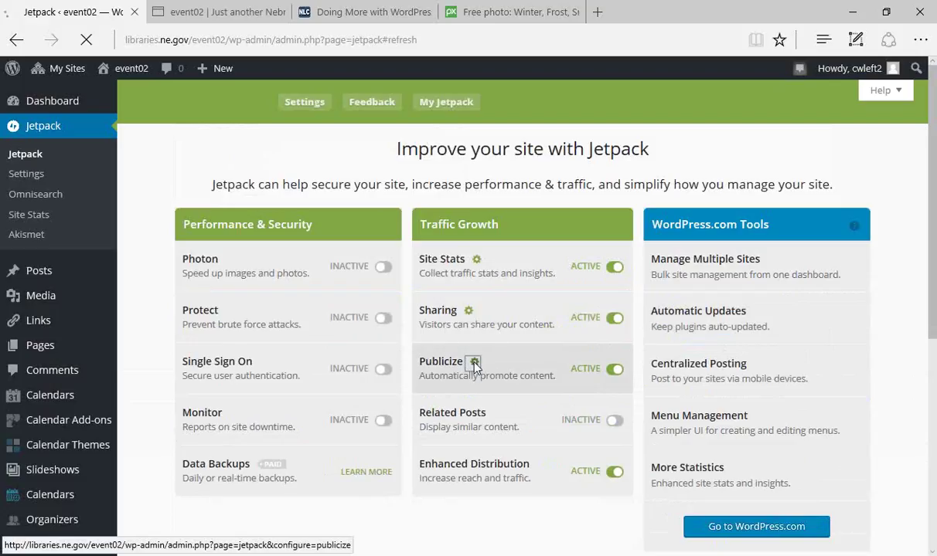
click(475, 363)
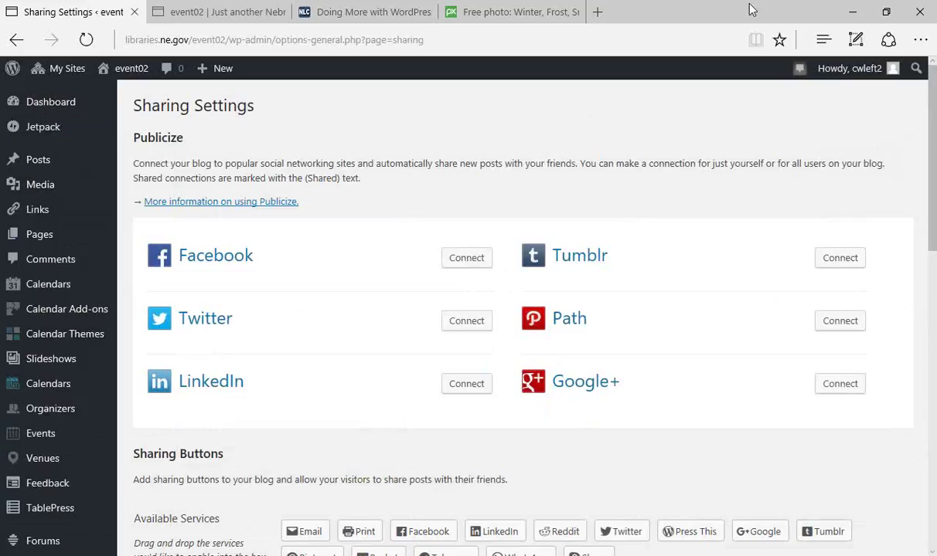
drag(929, 247, 933, 353)
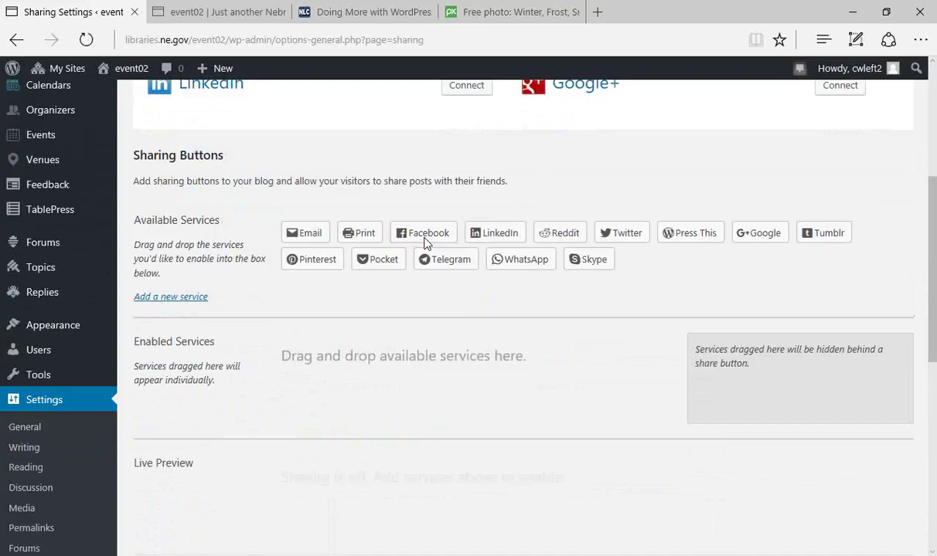
drag(429, 239, 730, 359)
drag(421, 233, 731, 338)
drag(430, 236, 493, 361)
drag(424, 232, 734, 371)
drag(417, 234, 364, 371)
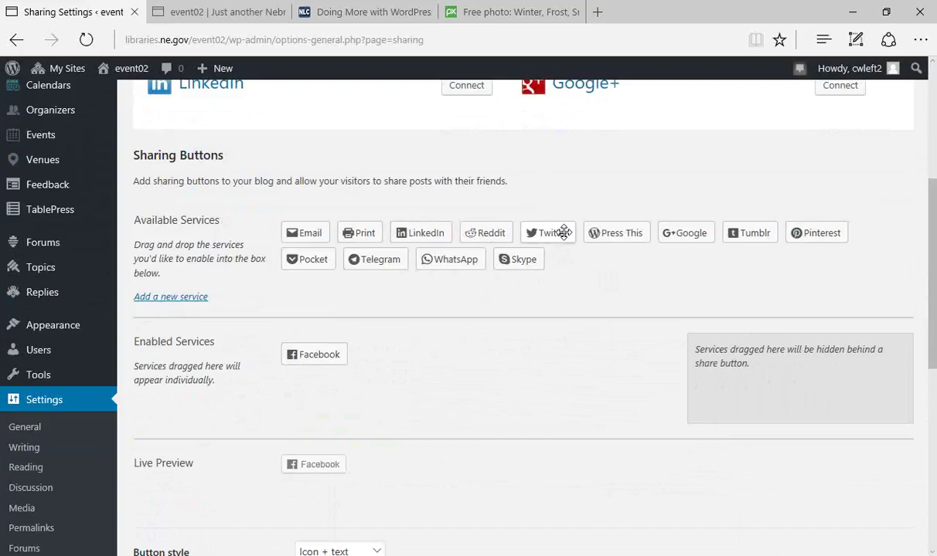
drag(465, 330, 382, 354)
drag(627, 234, 446, 355)
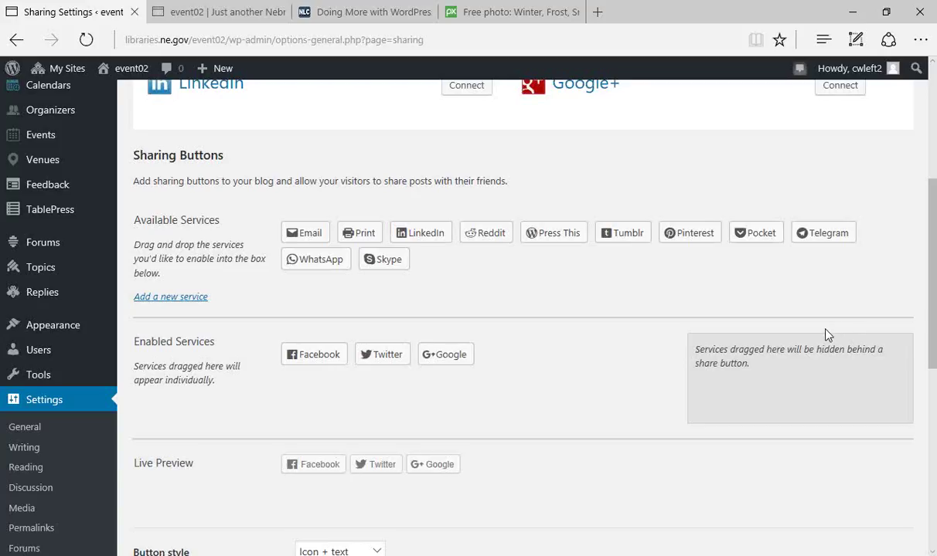
scroll(825, 334, up, 4)
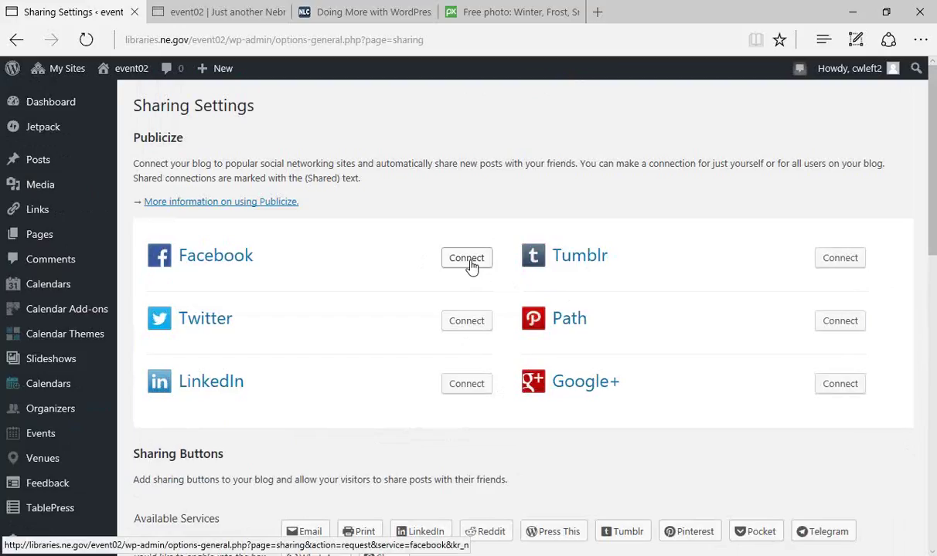
Start the Facebook connection and log in with the account email and password
click(468, 264)
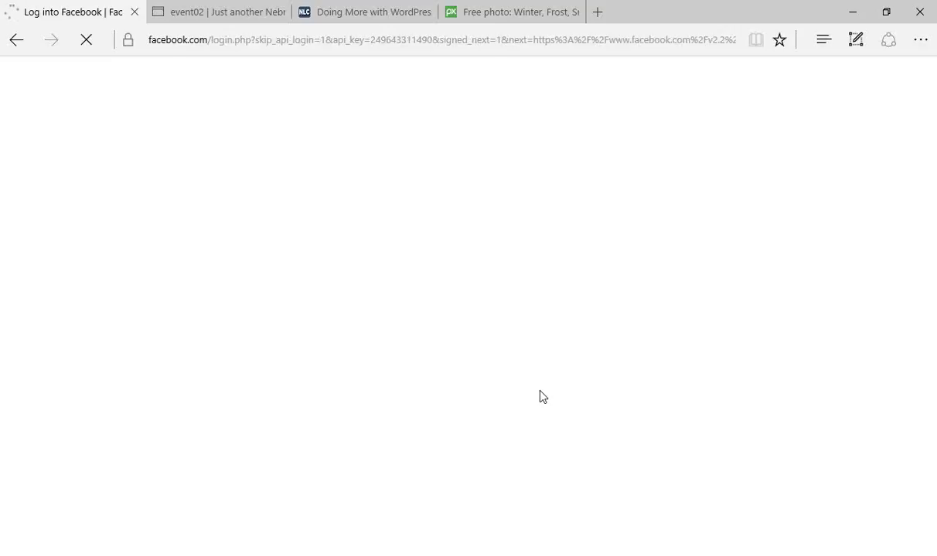
key(Tab)
text(•••••••••)
key(Return)
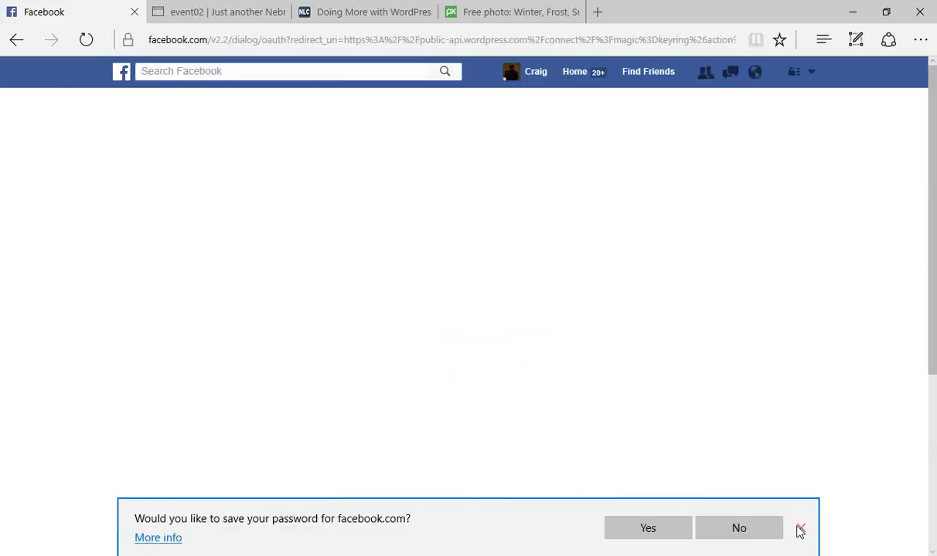
click(799, 528)
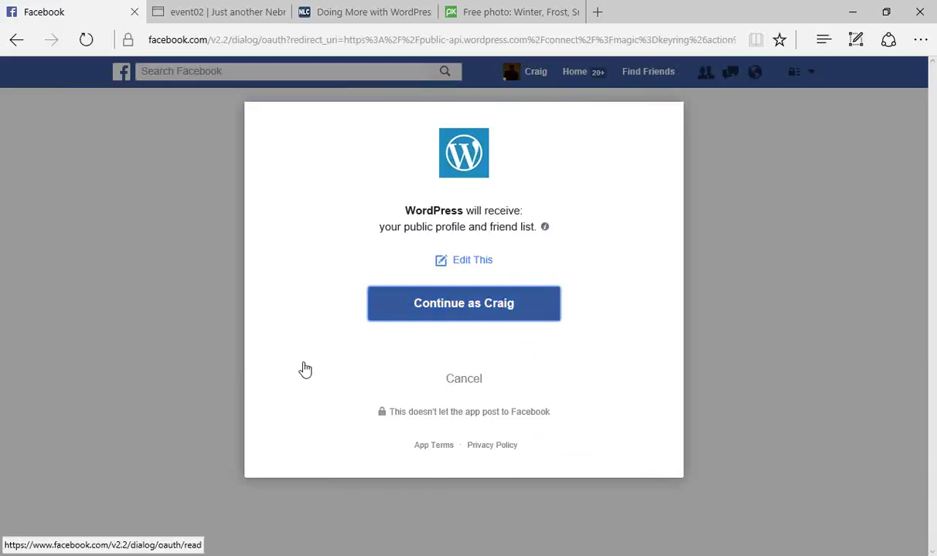
Grant WordPress public profile access, Public posting audience, and Pages management
click(496, 308)
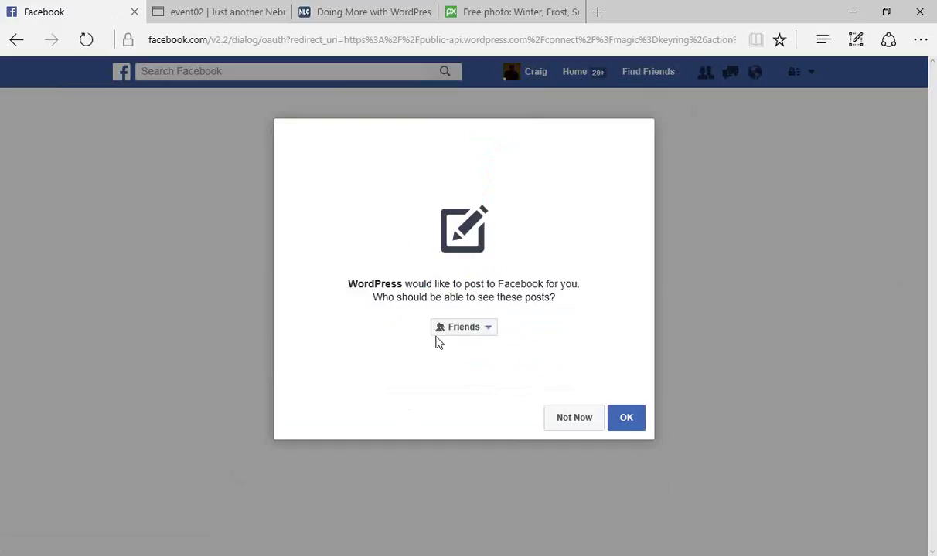
click(486, 332)
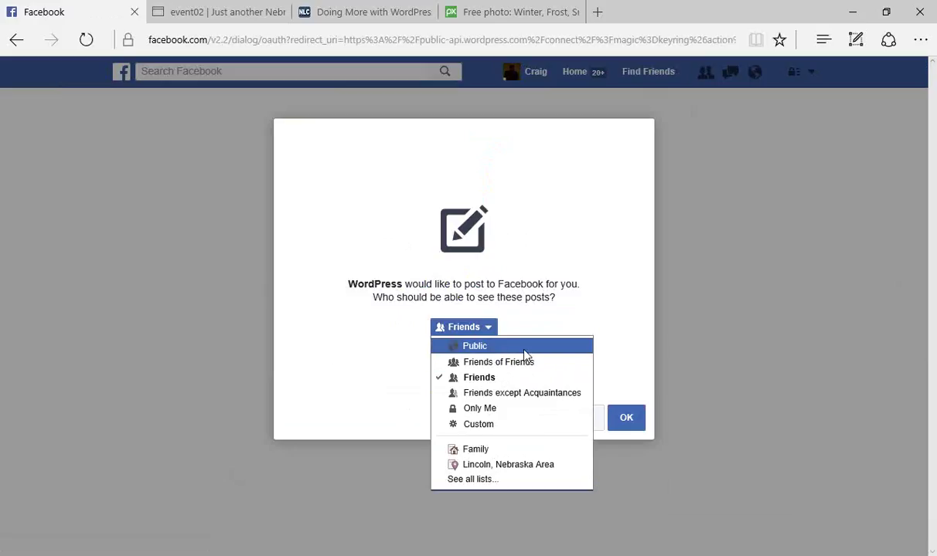
click(524, 349)
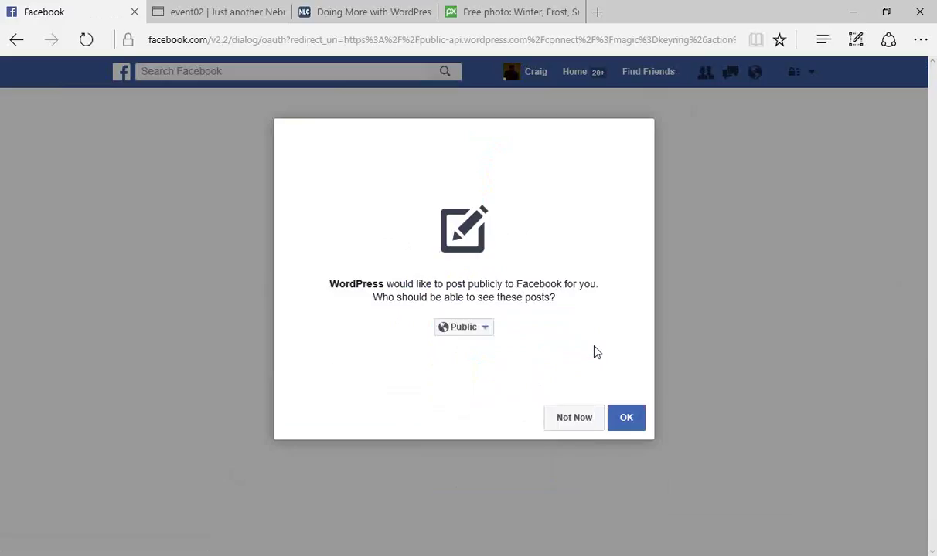
click(627, 419)
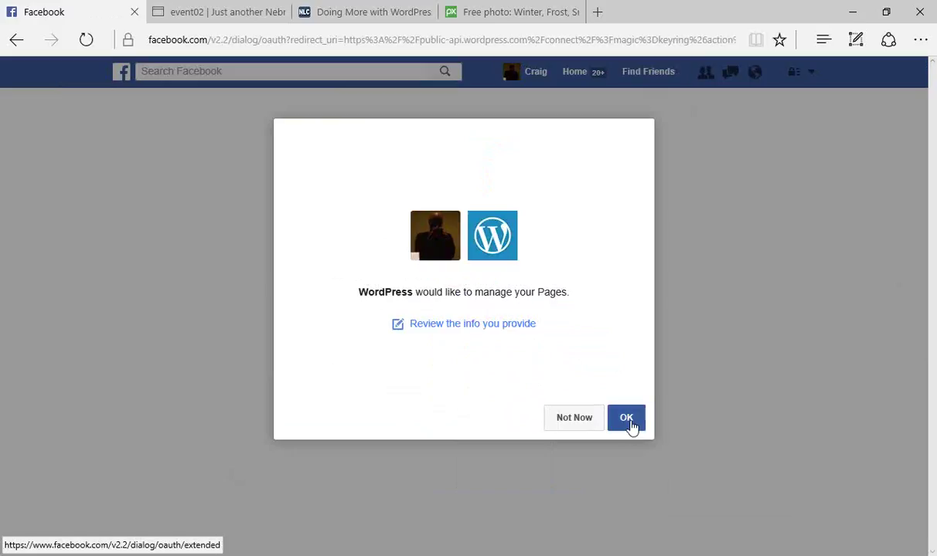
click(626, 422)
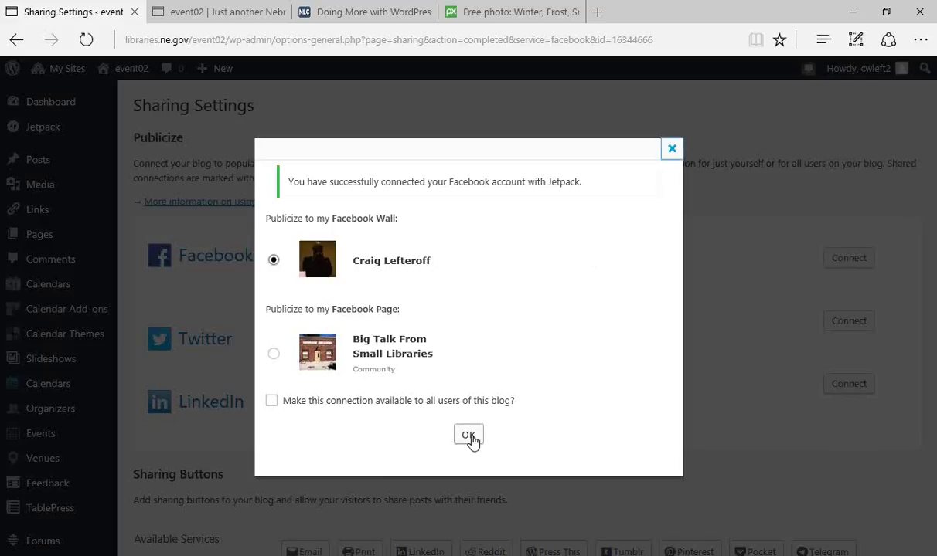
Close the Facebook connection confirmation and start a new post via Posts > Add New
click(672, 148)
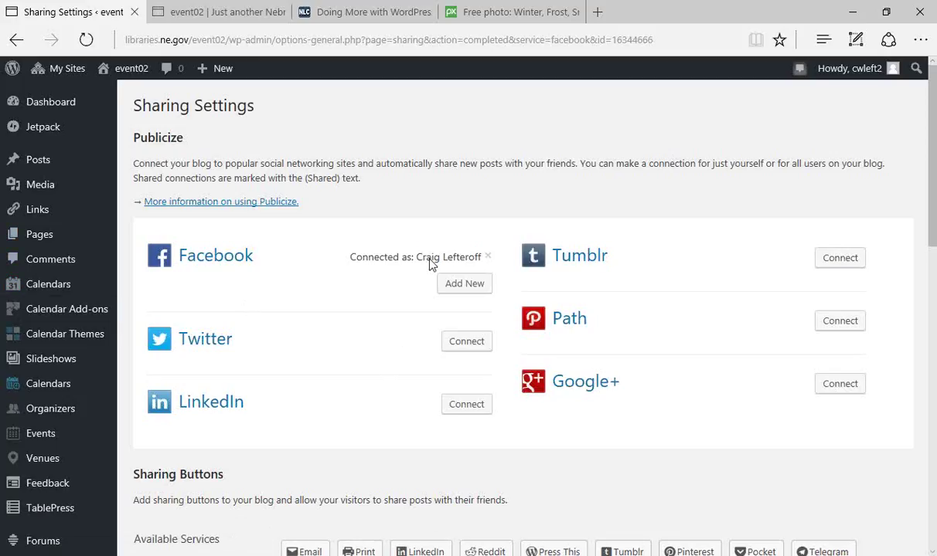
mouse_move(49, 166)
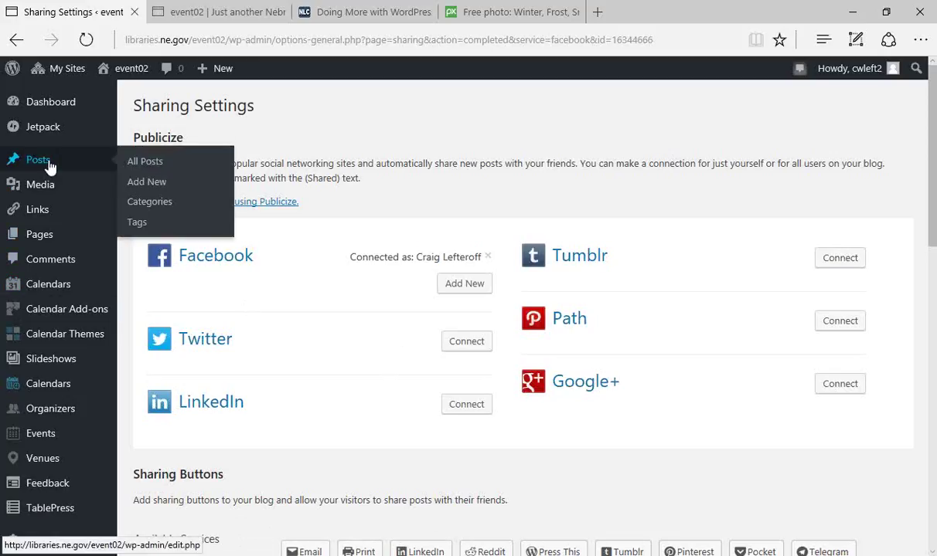
click(159, 189)
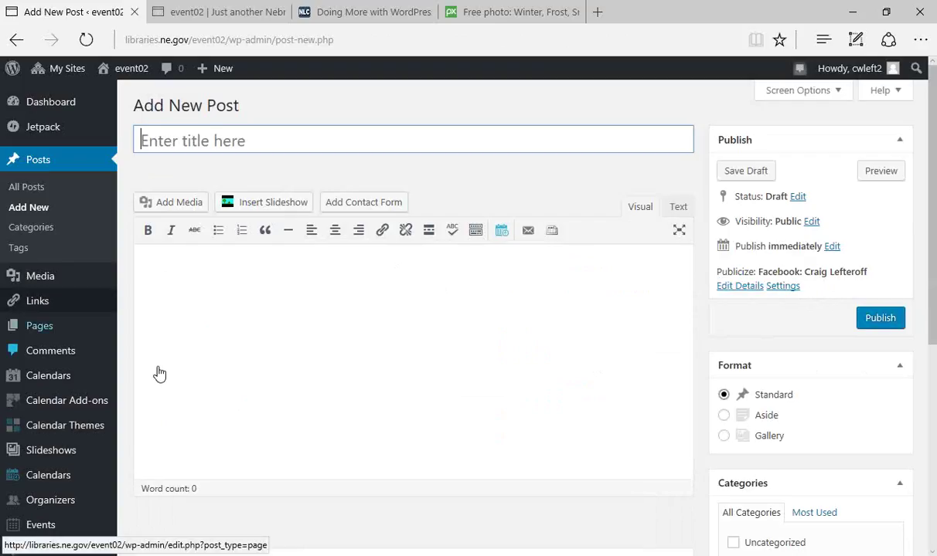
Check the empty new post's Publish box shows Publicize sharing to Facebook
mouse_move(56, 126)
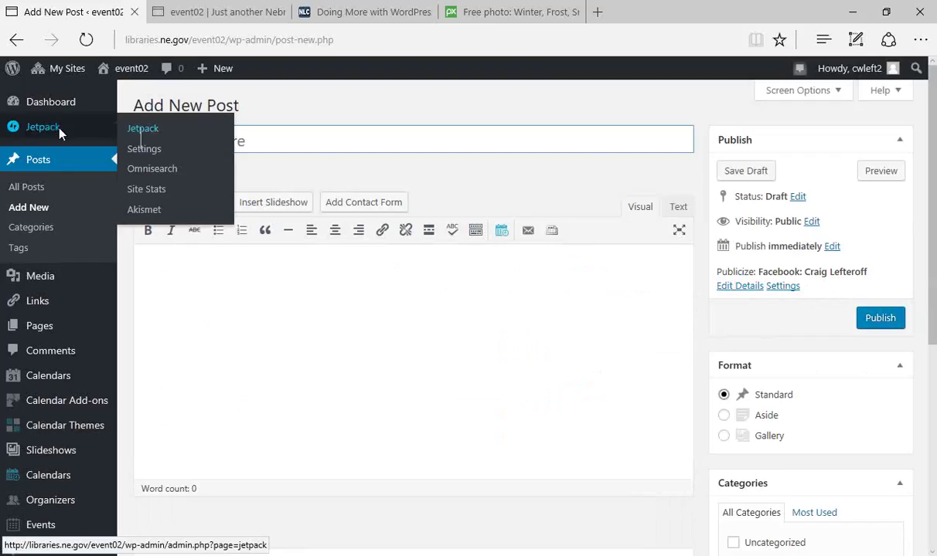
From Jetpack's Publicize settings, remove the Facebook connection and confirm
click(65, 127)
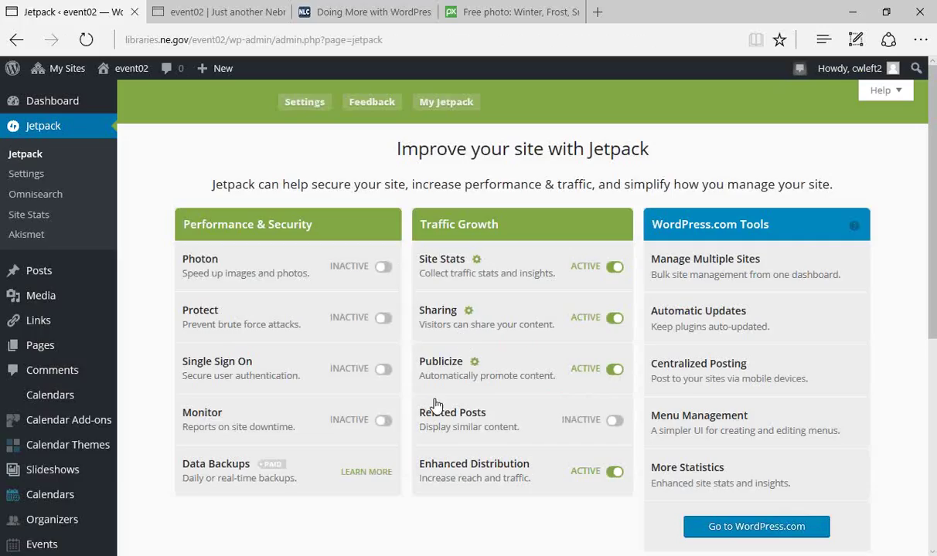
click(473, 362)
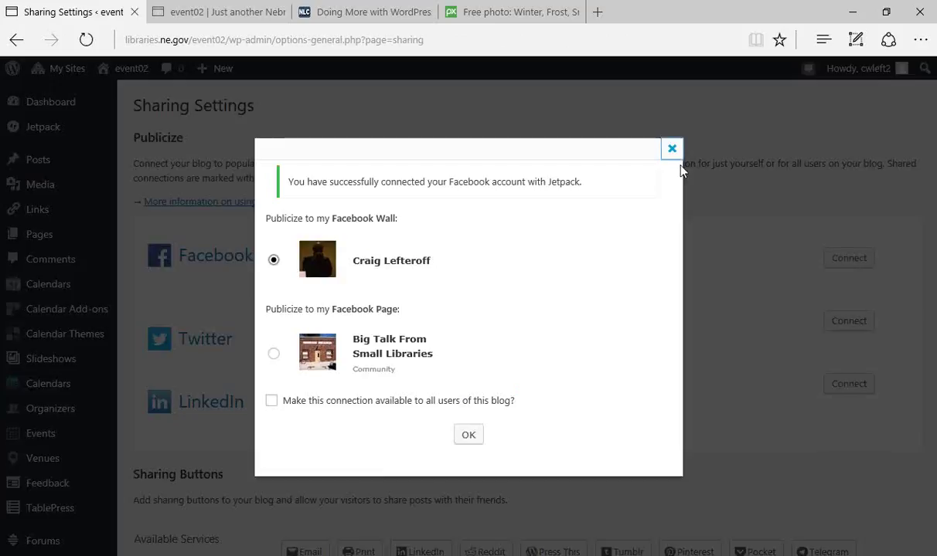
click(671, 149)
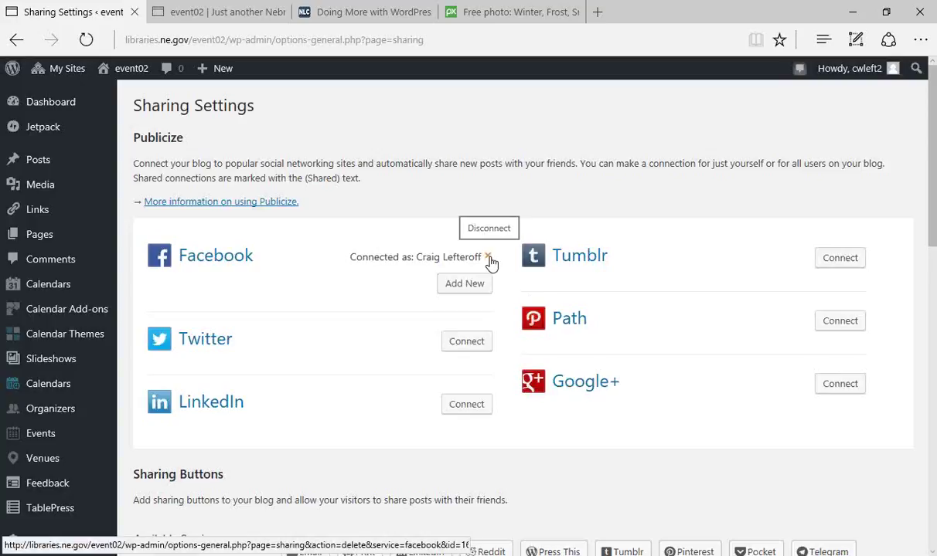
click(489, 258)
click(425, 321)
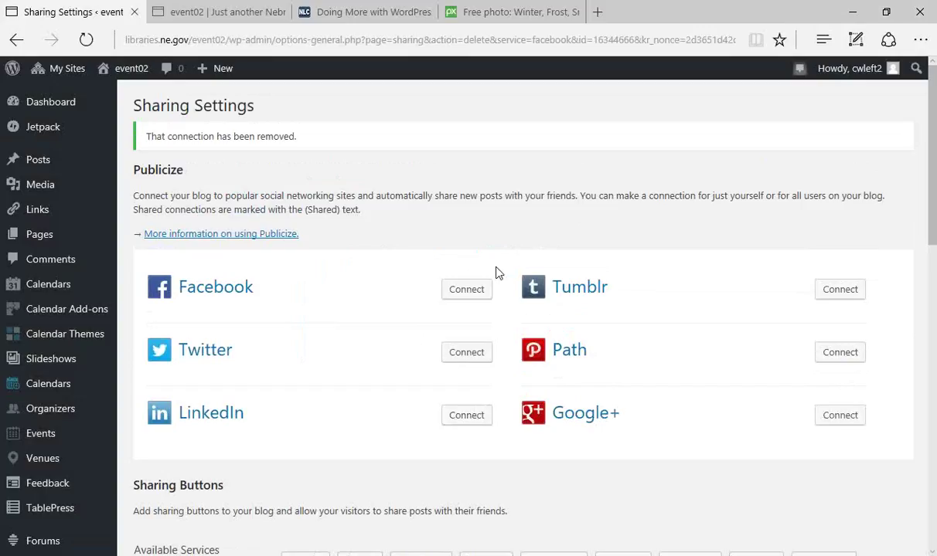
Reconnect Facebook in Publicize and close the connection confirmation dialog
click(468, 286)
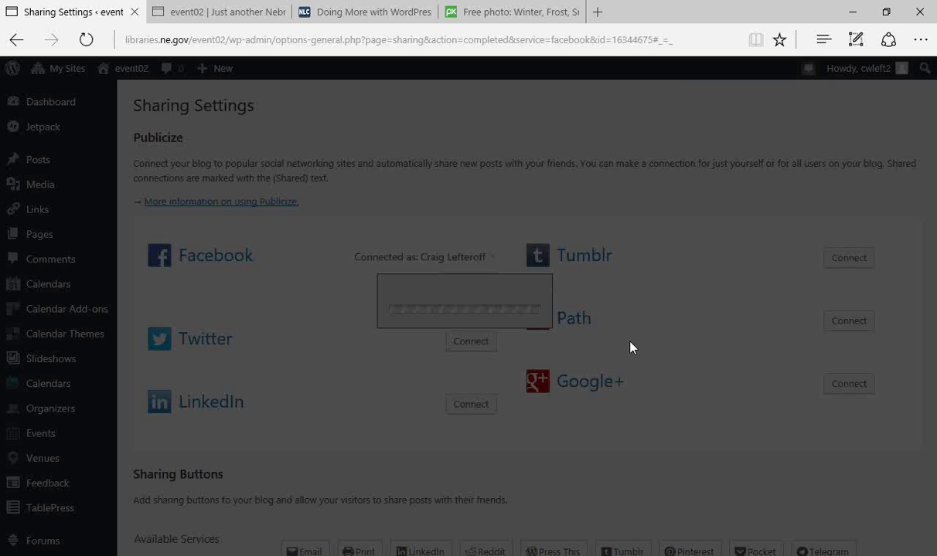
click(671, 148)
mouse_move(93, 178)
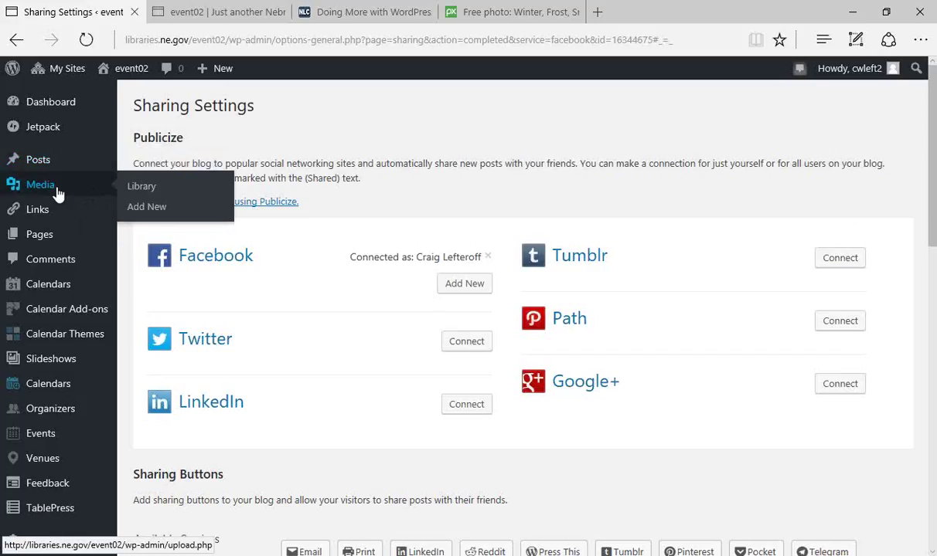
mouse_move(62, 167)
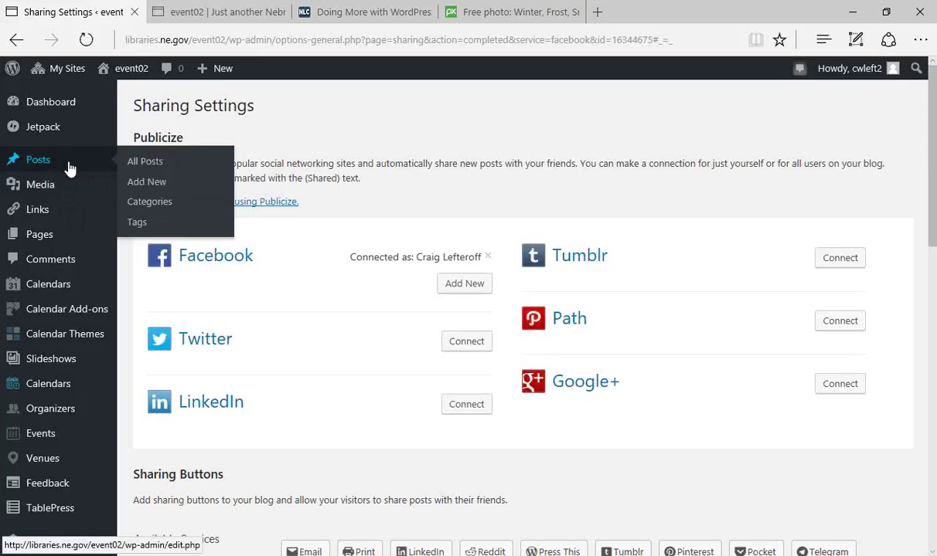
Start a new post titled 'Holiday party' with the body text 'Free hot chocolate!'
click(151, 183)
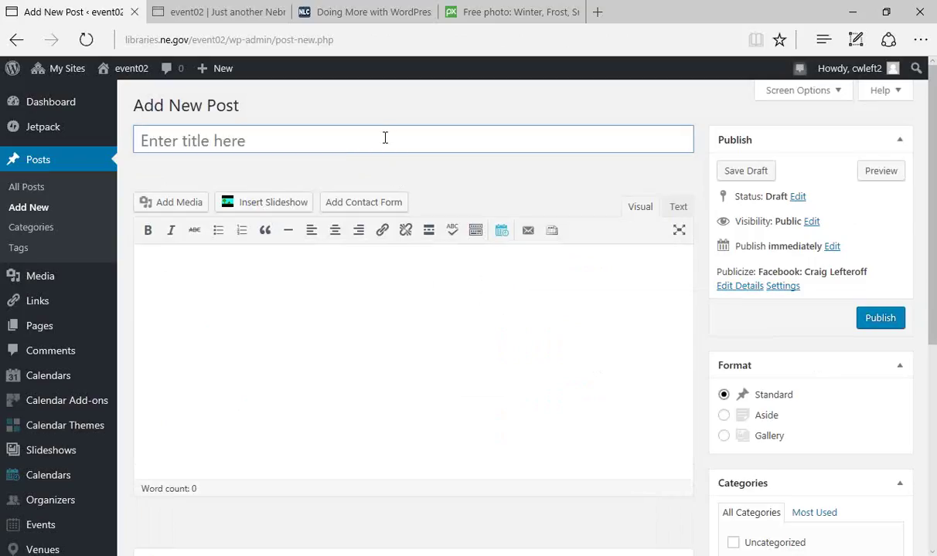
text(Holida)
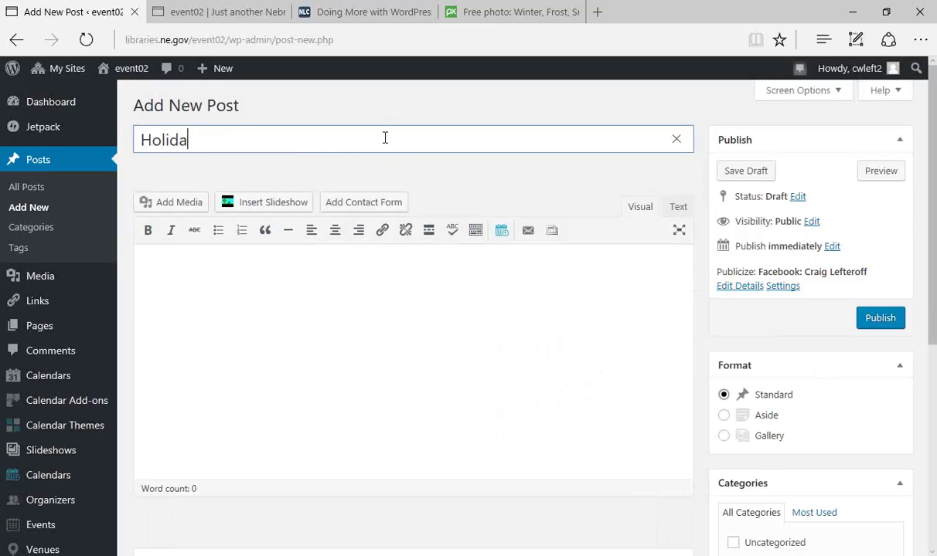
text(y party)
key(Tab)
text(Fre)
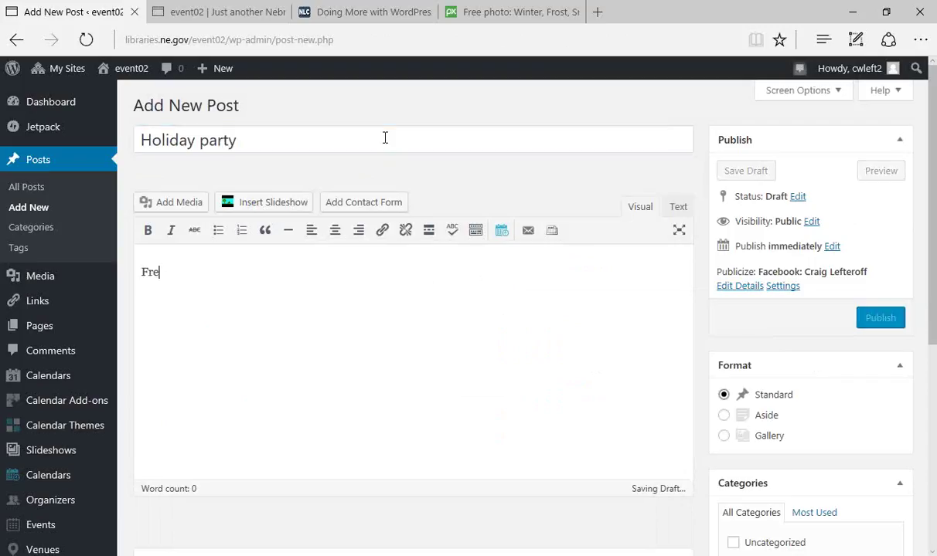
text(e hot choclate)
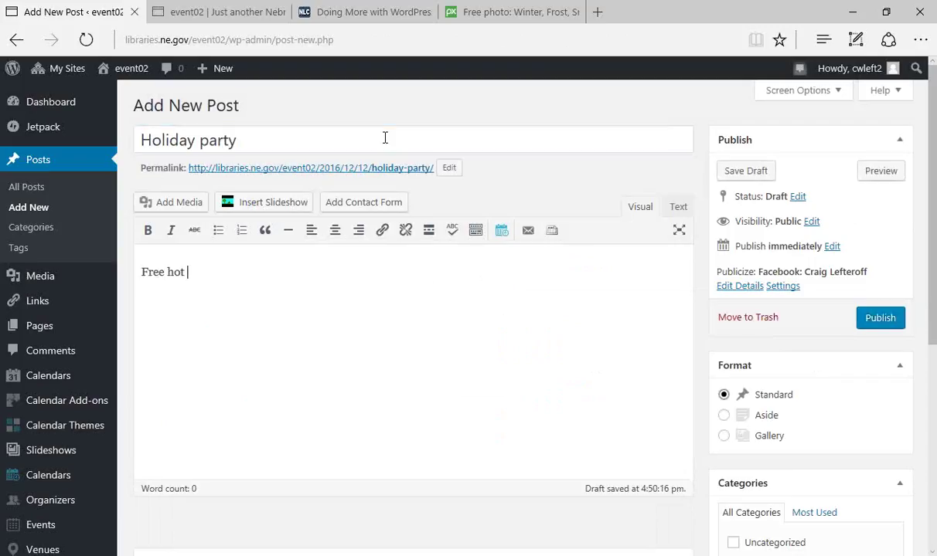
key(BackSpace)
key(BackSpace)
key(BackSpace)
key(BackSpace)
text(olate!)
click(882, 174)
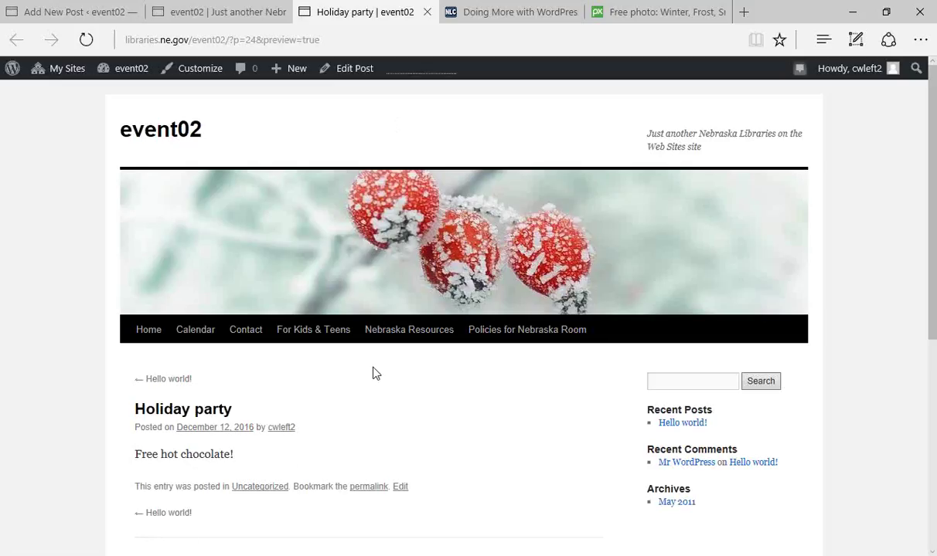
click(426, 13)
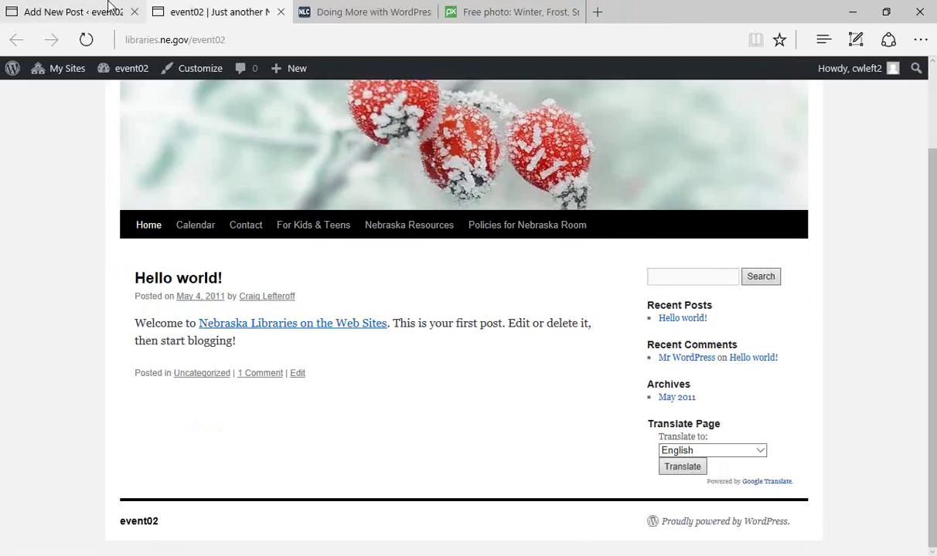
click(122, 17)
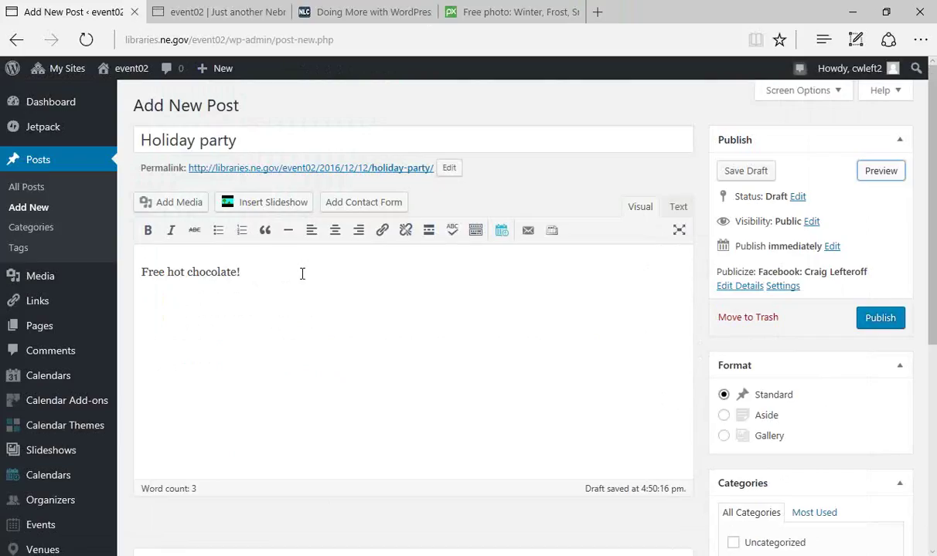
Make the word 'Free' bold in the Holiday party draft
click(678, 207)
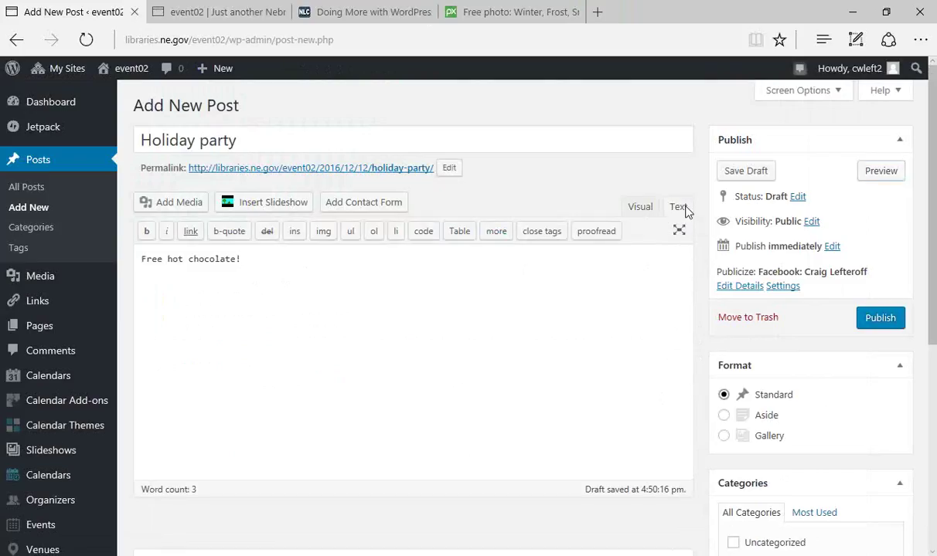
click(640, 207)
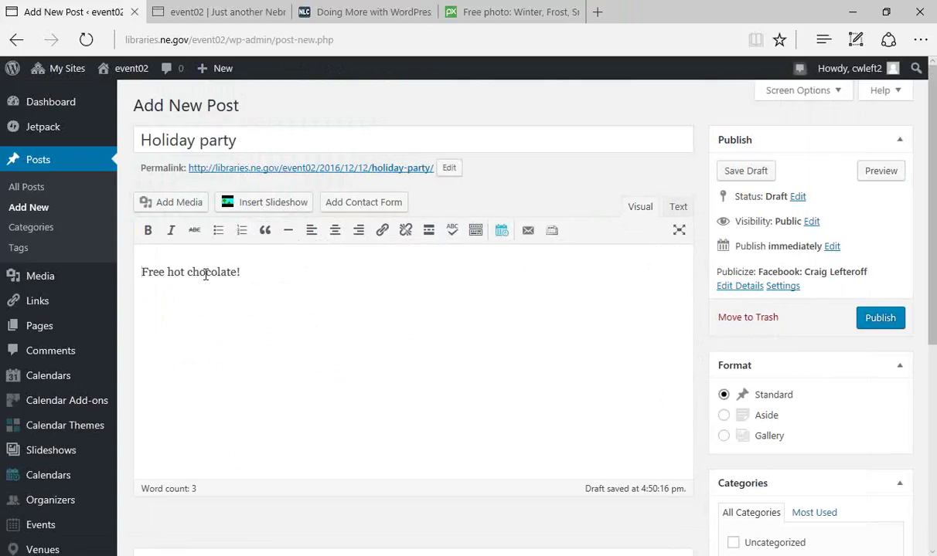
double_click(153, 271)
click(148, 231)
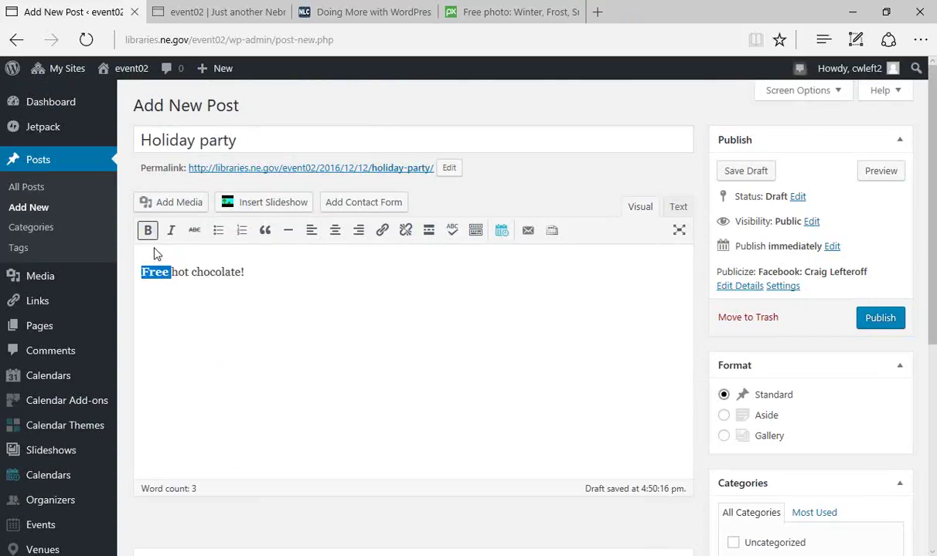
click(212, 279)
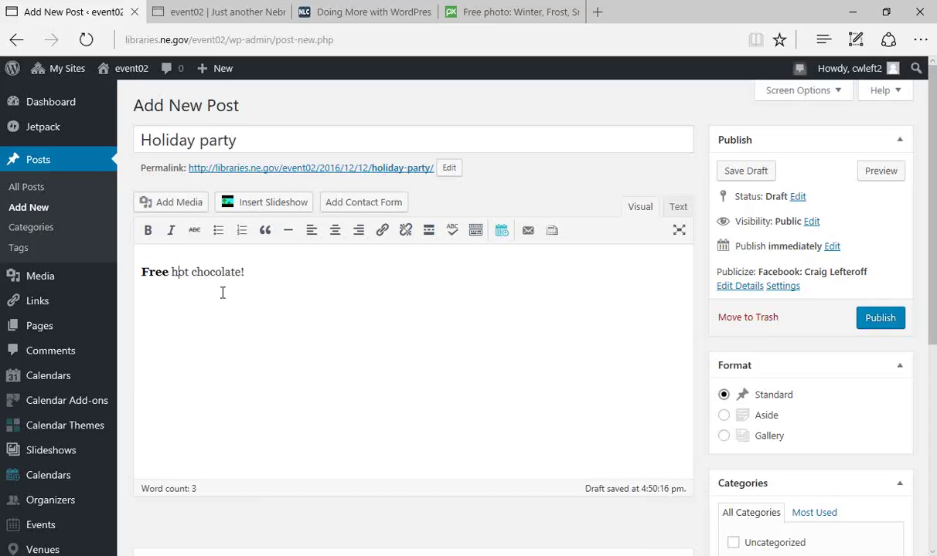
Switch between Text and Visual views to check the <strong> markup around 'Free'
click(678, 208)
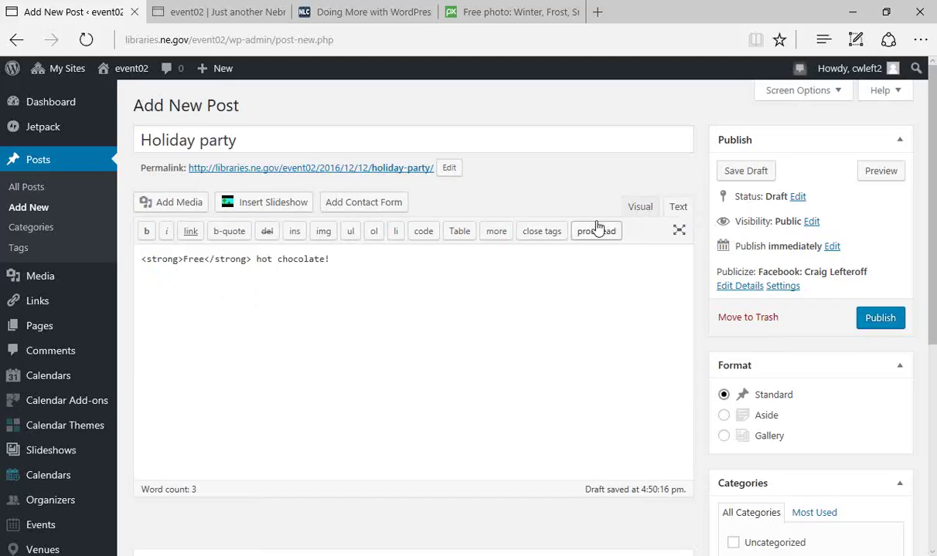
click(638, 208)
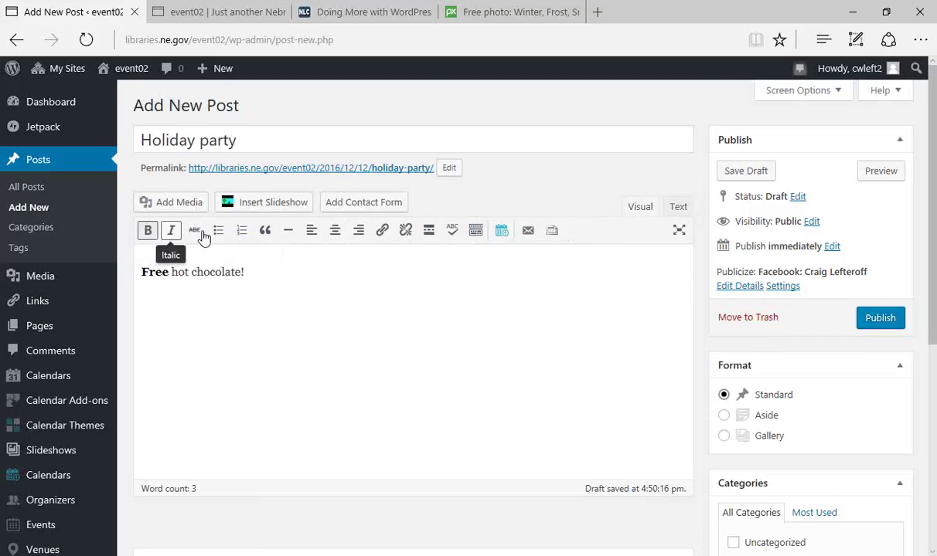
click(676, 209)
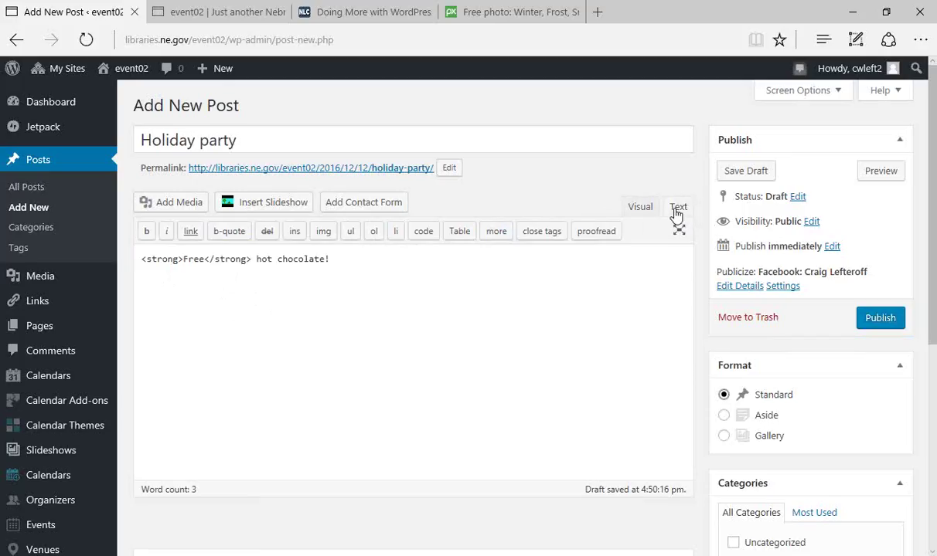
click(641, 207)
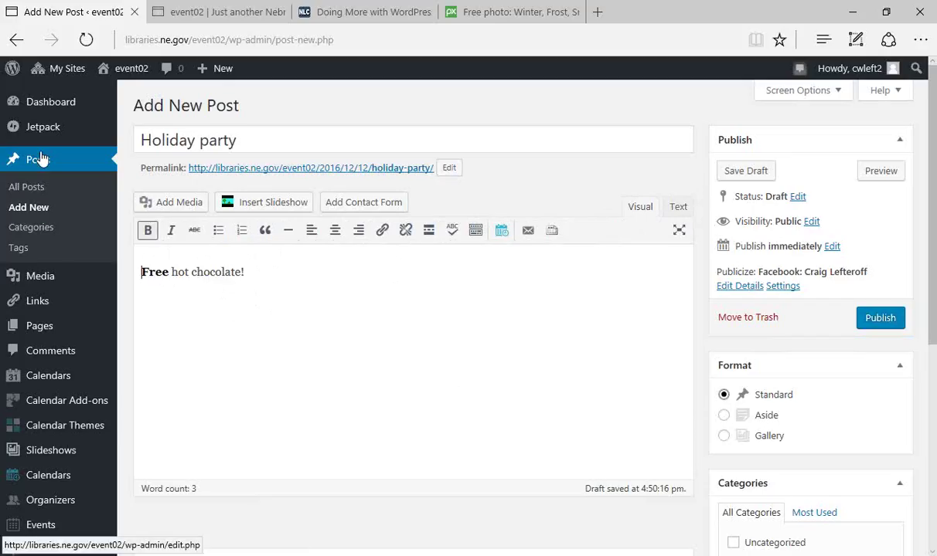
Leave the editor for the All Posts list, glancing at the live site before returning
click(36, 188)
click(442, 343)
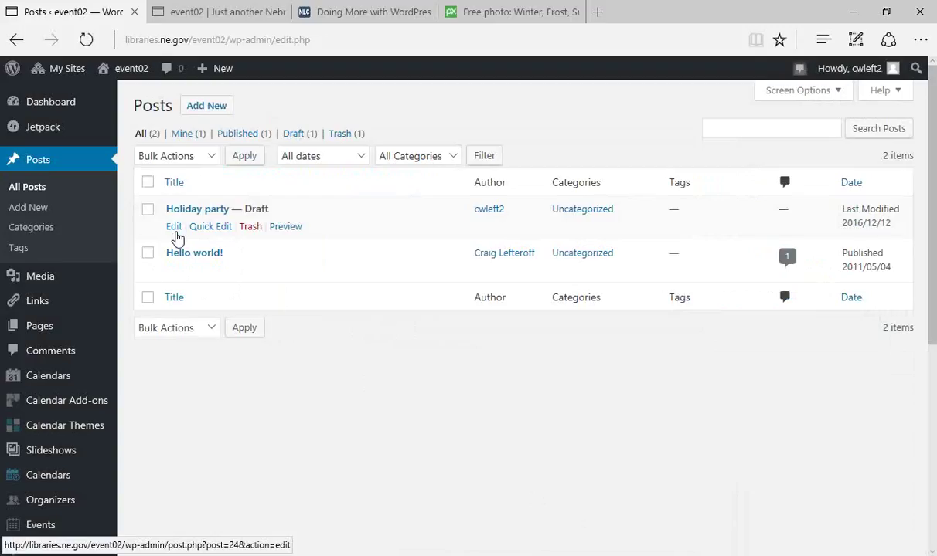
click(220, 106)
click(221, 12)
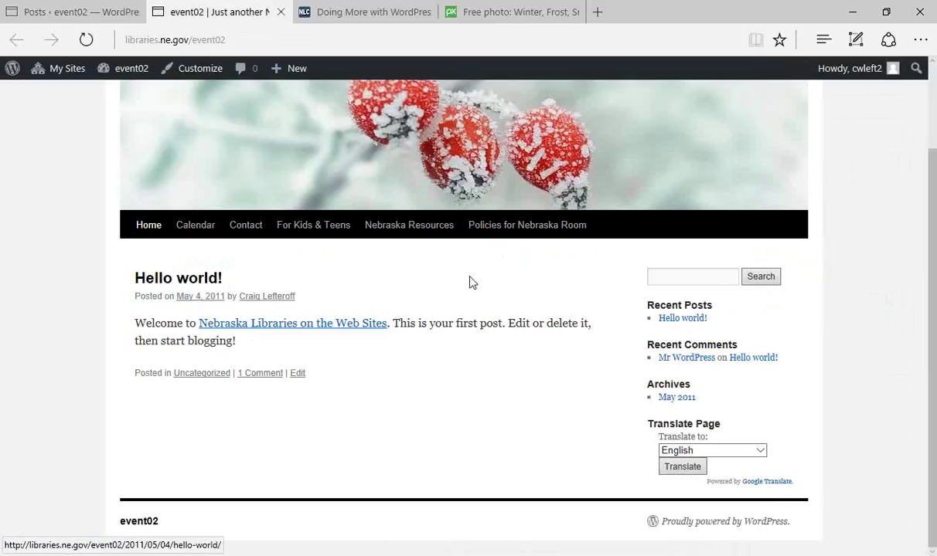
click(58, 12)
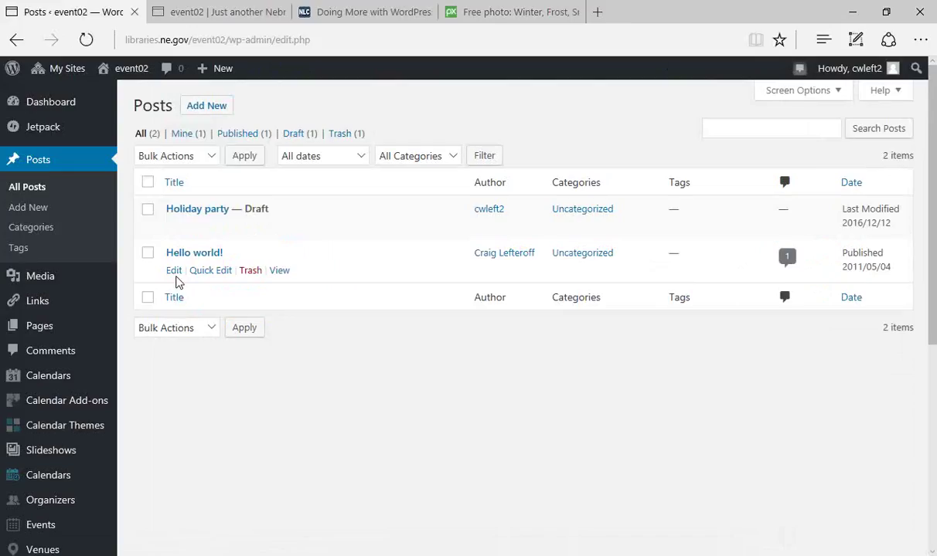
Set the Hello world! post's visibility to Public, Sticky and update it
click(174, 272)
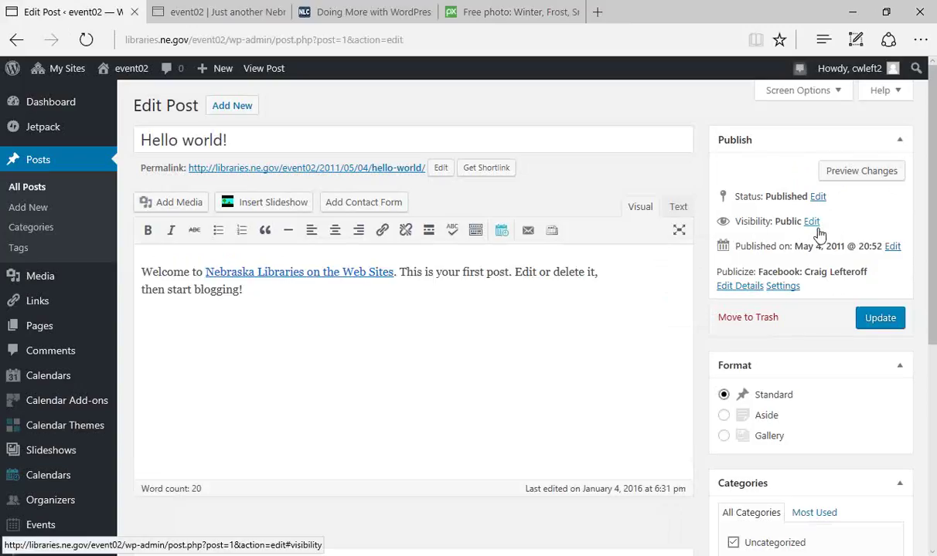
click(813, 224)
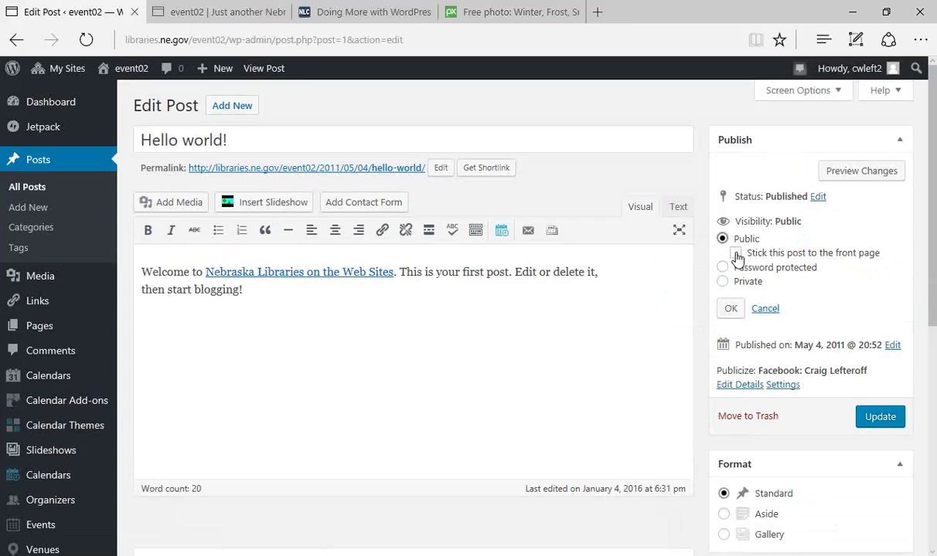
click(736, 254)
click(729, 308)
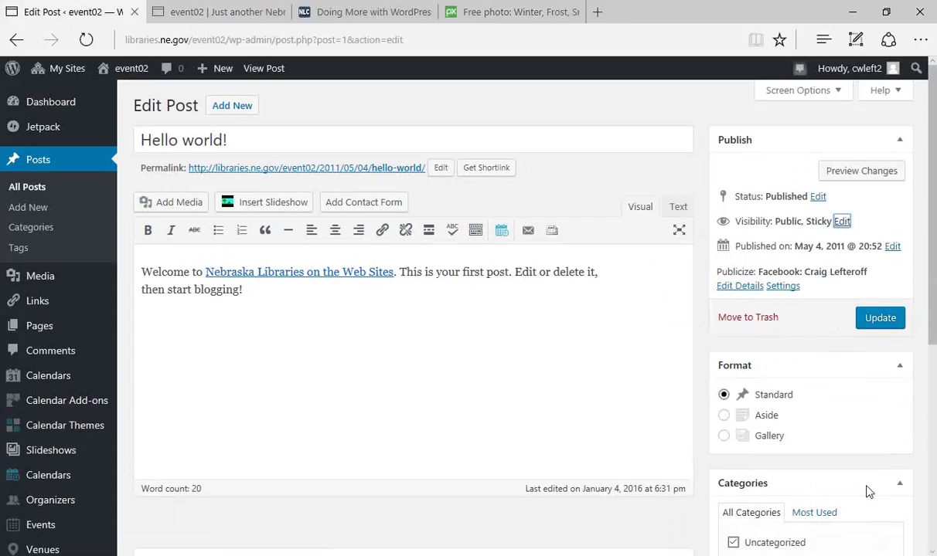
click(885, 326)
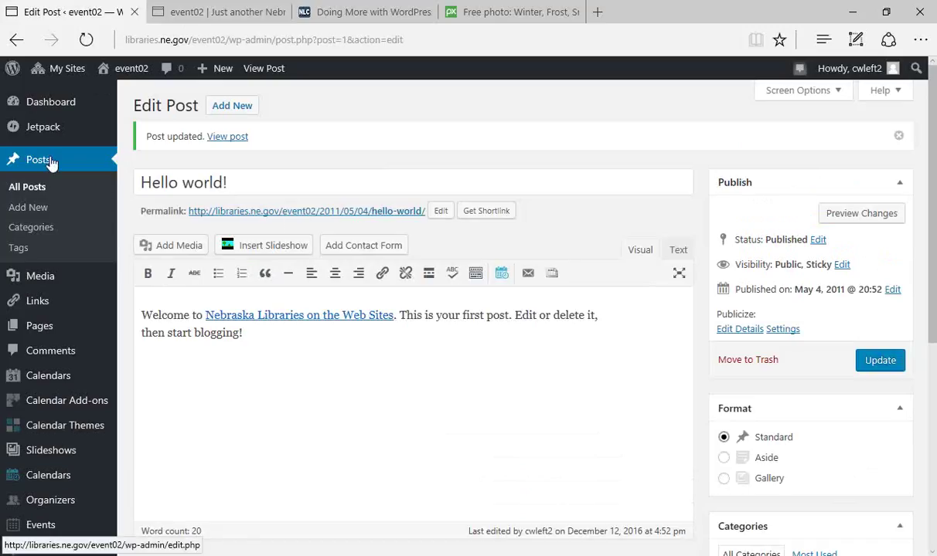
Publish the Holiday party post from the All Posts list
click(39, 188)
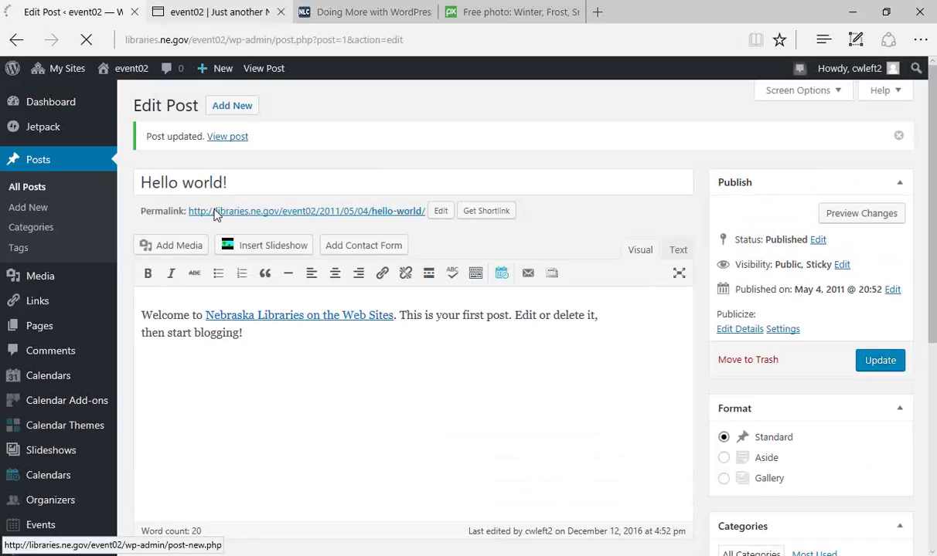
click(209, 9)
click(85, 10)
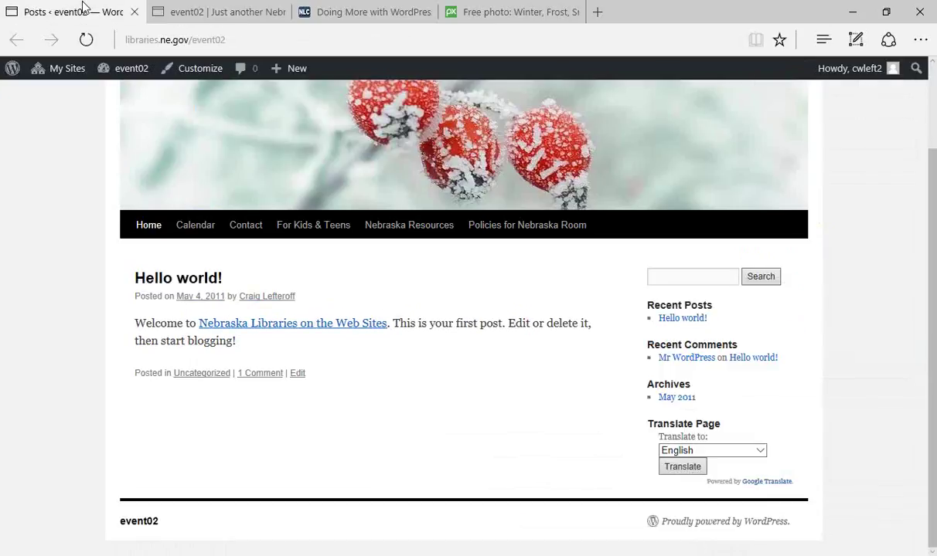
click(174, 227)
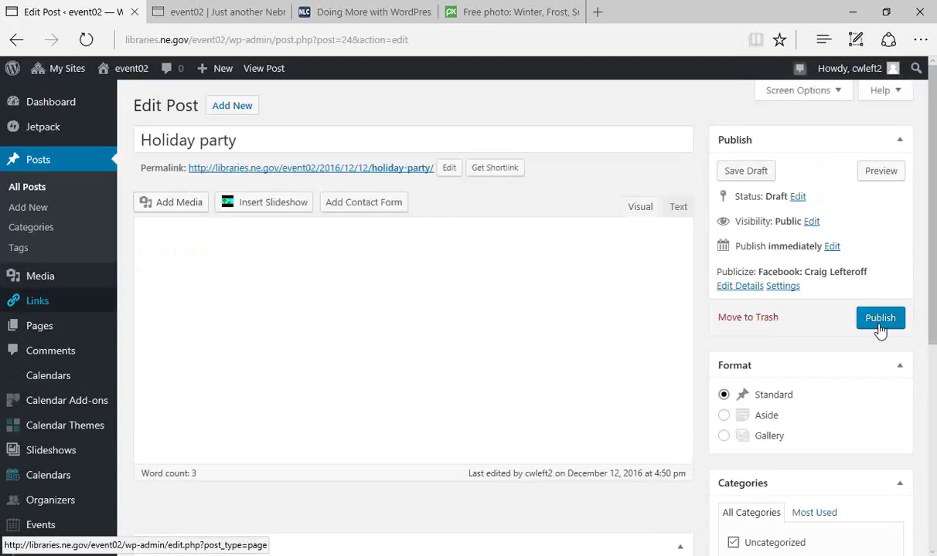
click(879, 323)
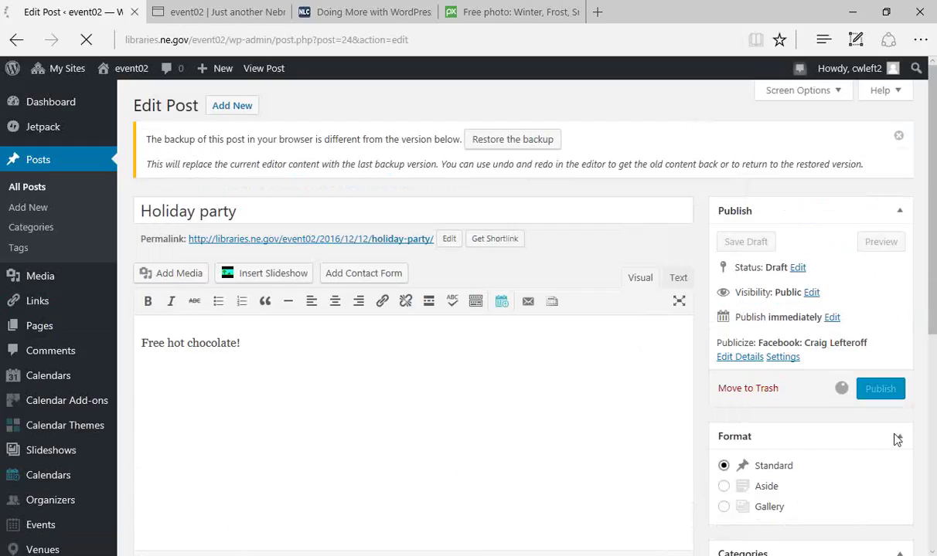
Switch to the event02 front page to see the published posts
mouse_move(249, 12)
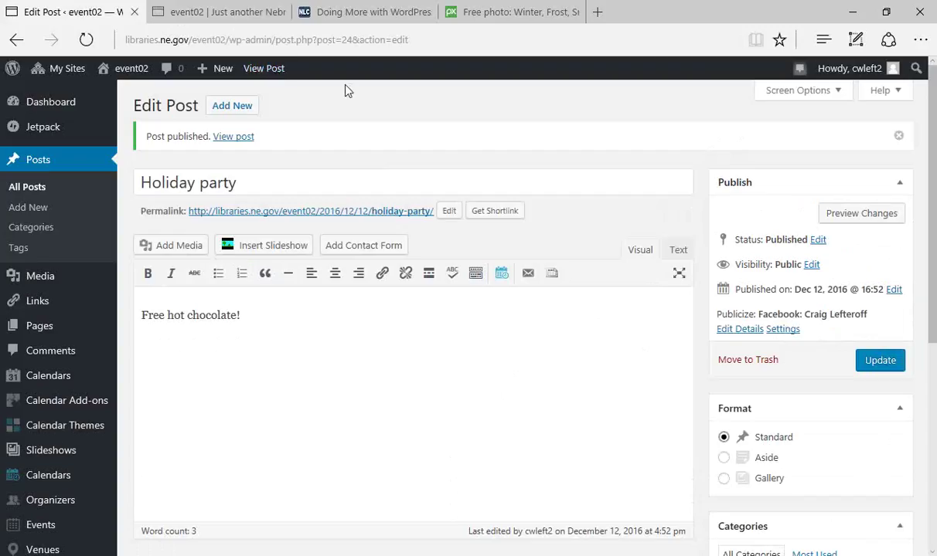
mouse_move(232, 69)
key(ctrl+Tab)
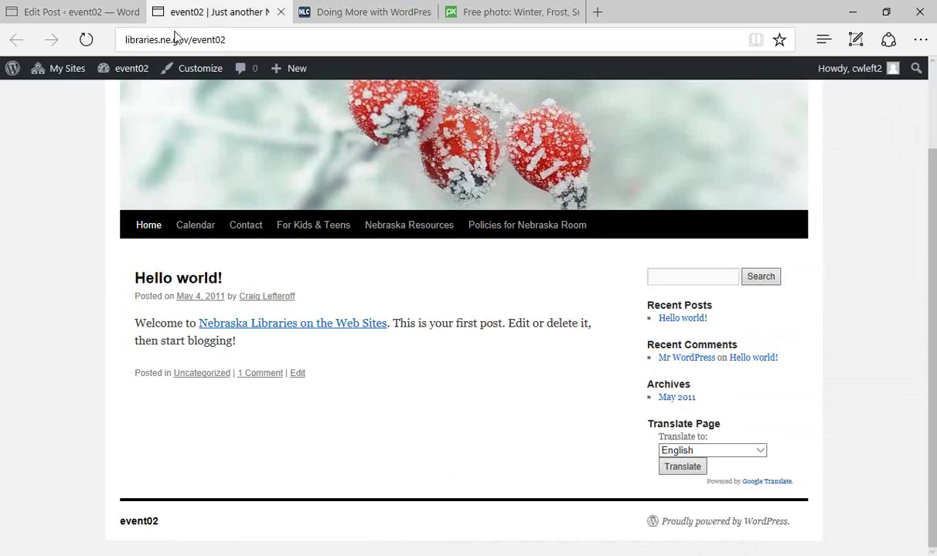
click(86, 41)
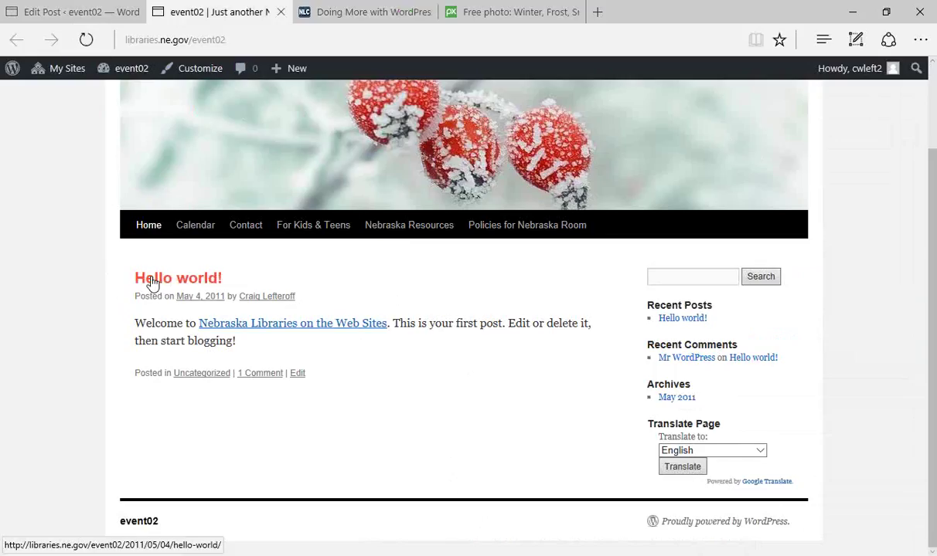
click(85, 40)
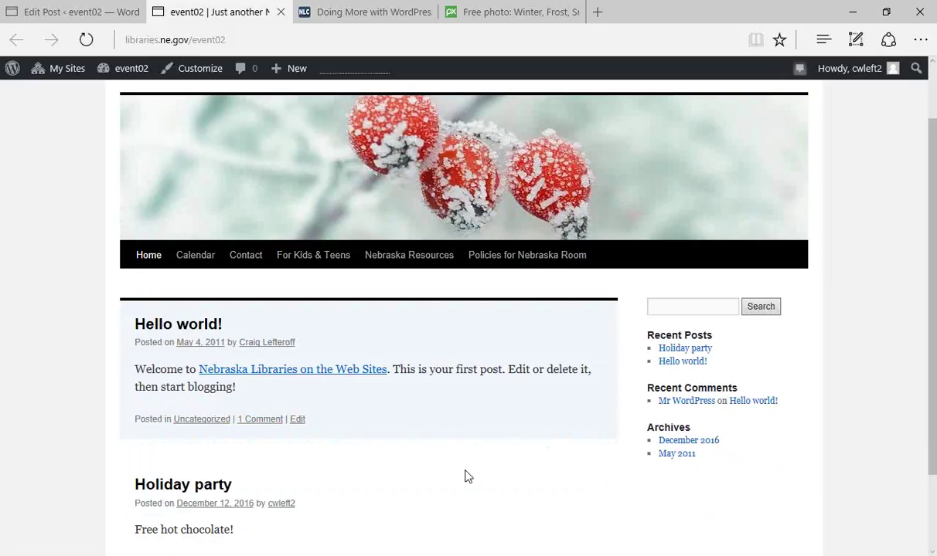
scroll(466, 477, down, 2)
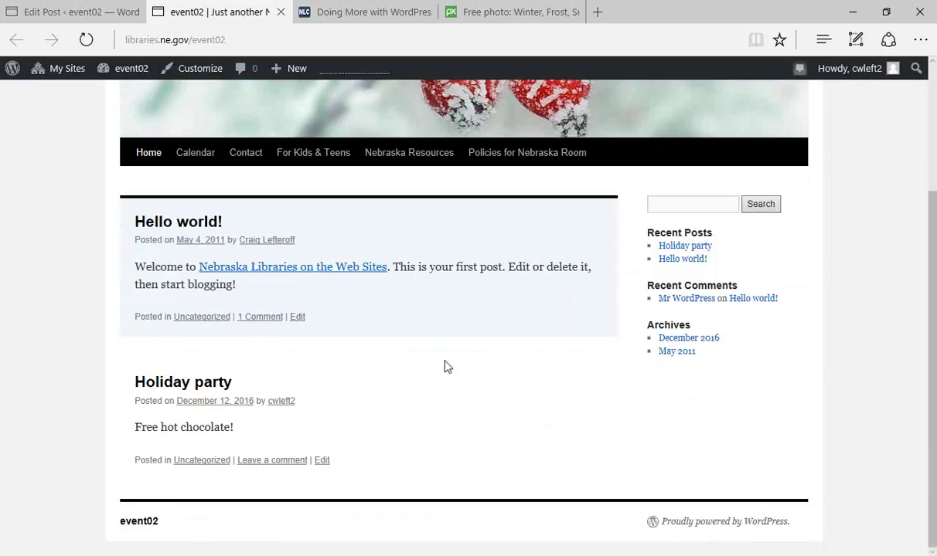
scroll(548, 462, up, 3)
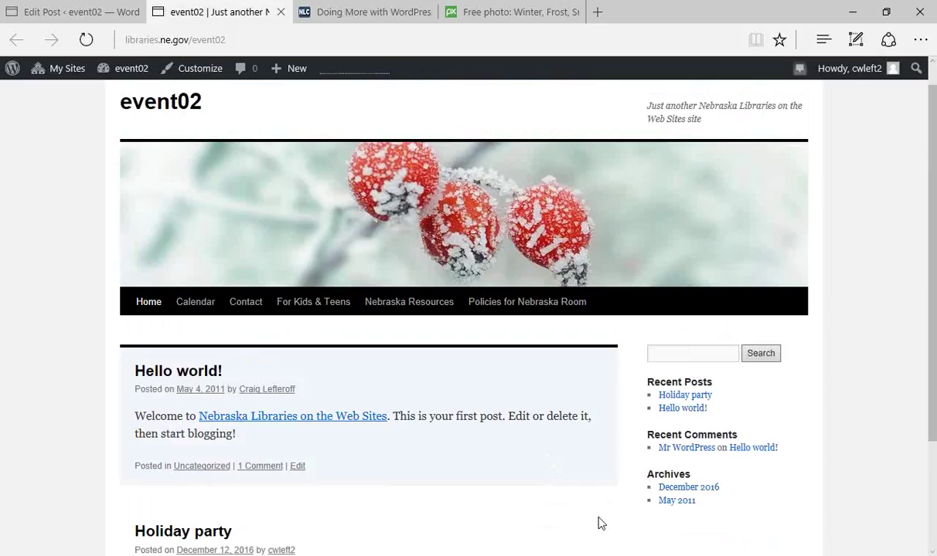
click(116, 10)
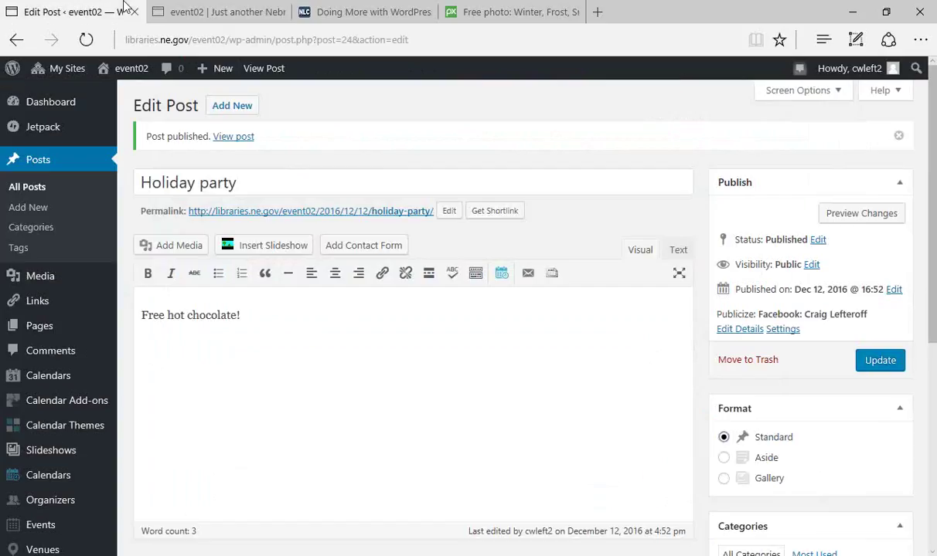
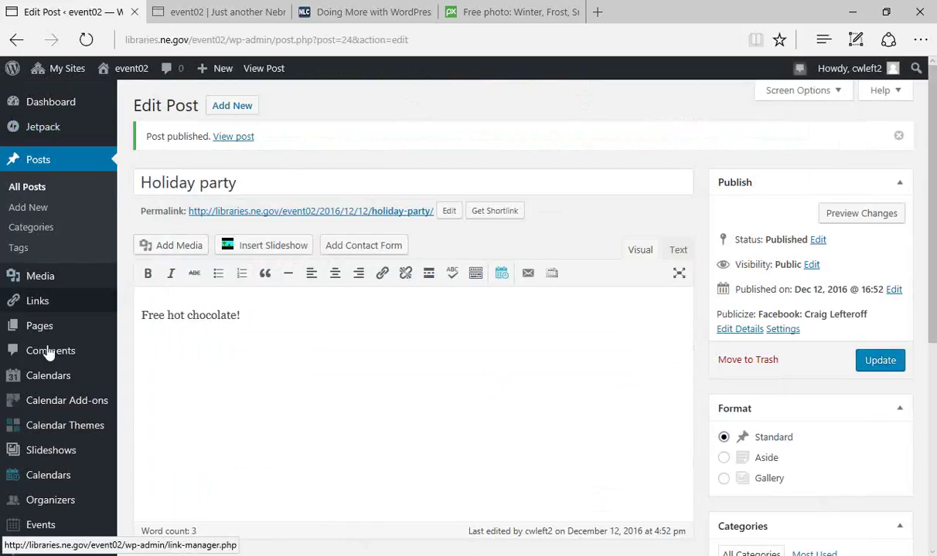
From the Dashboard, check both Calendars lists and confirm neither has any calendars yet
click(36, 112)
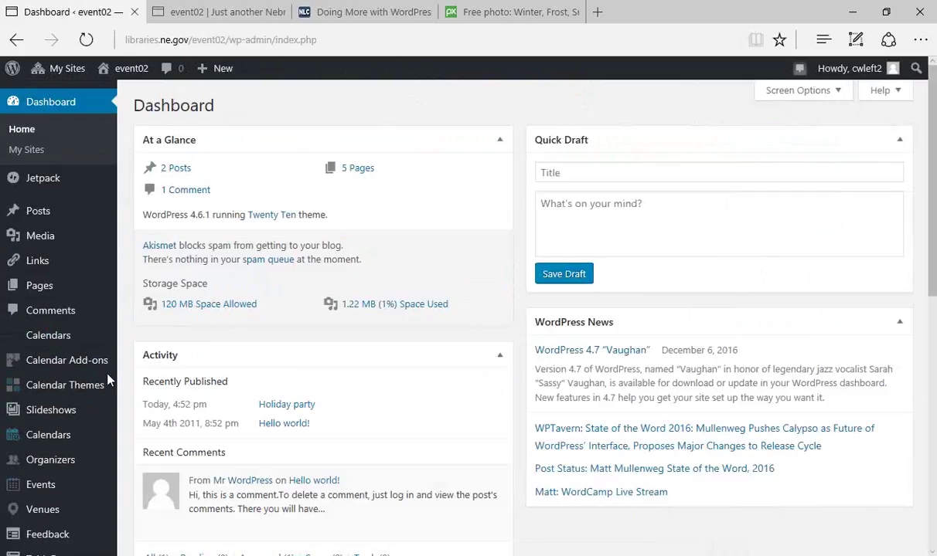
mouse_move(70, 338)
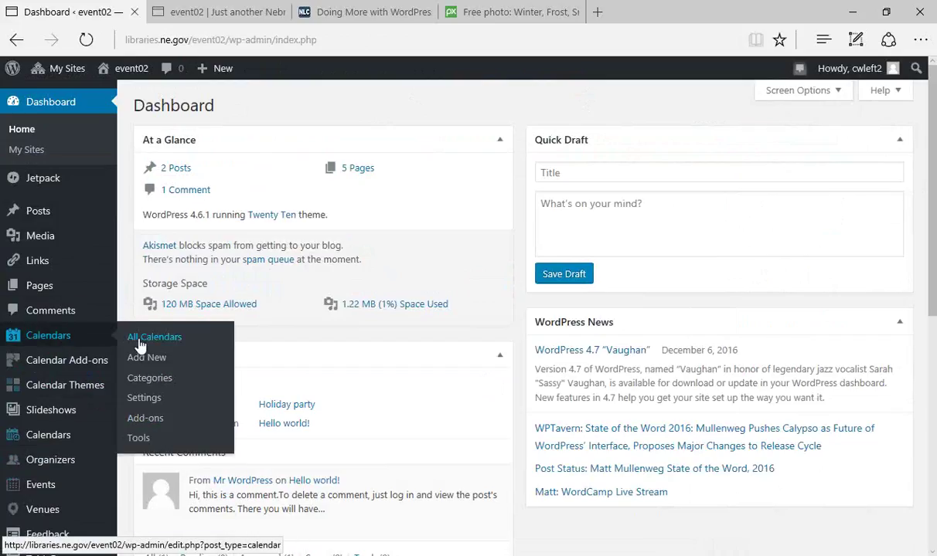
click(141, 345)
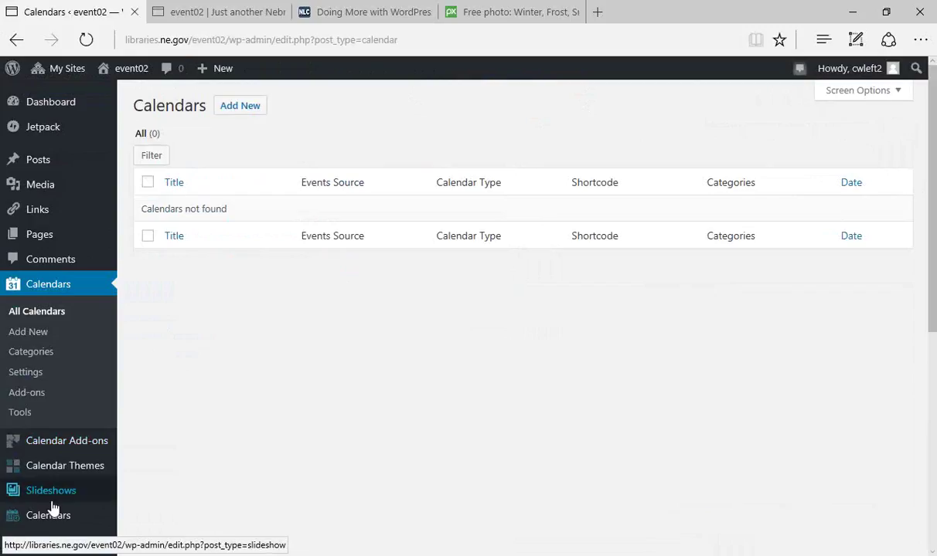
scroll(52, 510, down, 2)
mouse_move(58, 365)
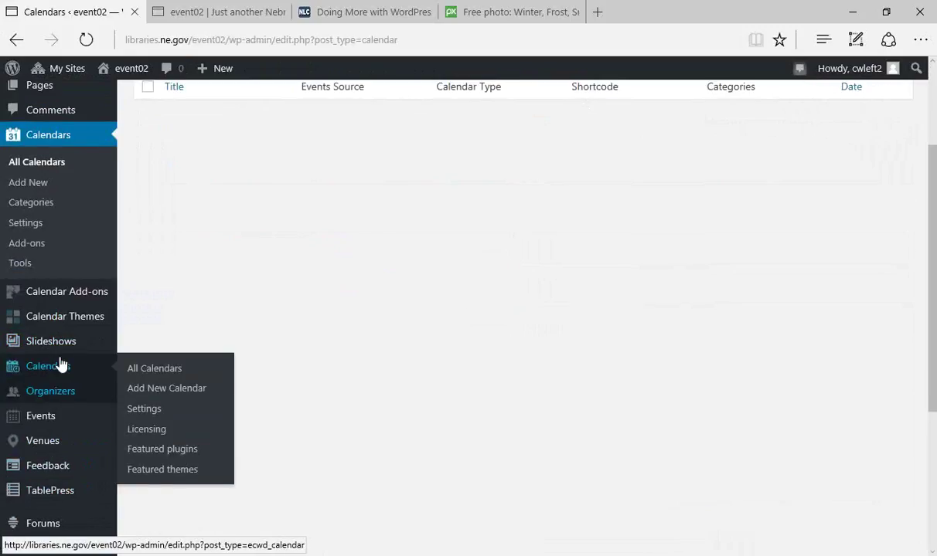
click(130, 369)
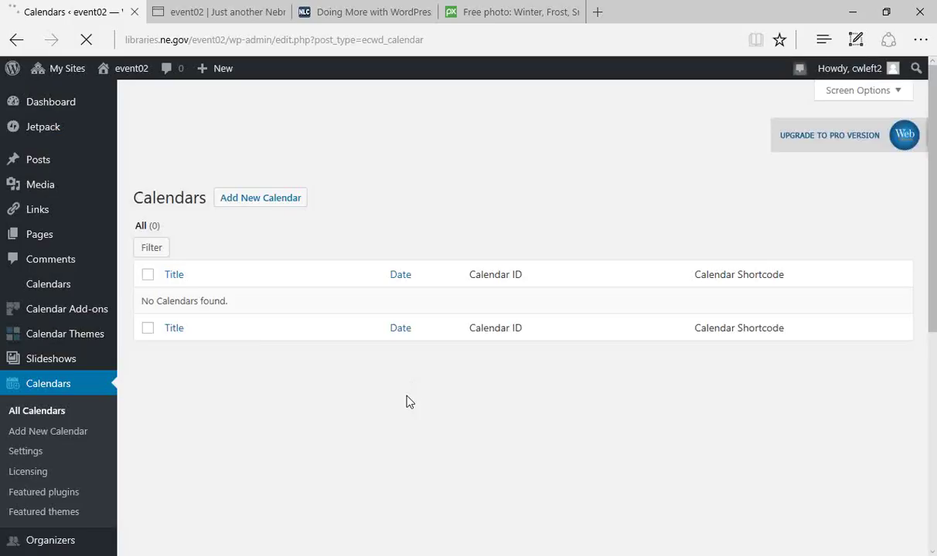
Create a calendar titled 'Calendar' with the Grey theme and publish it
click(265, 198)
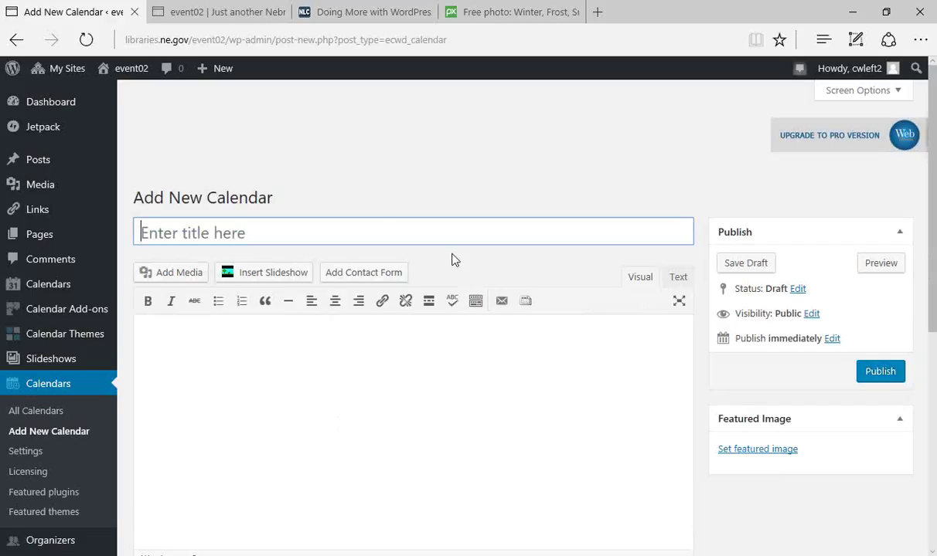
text(Calendar)
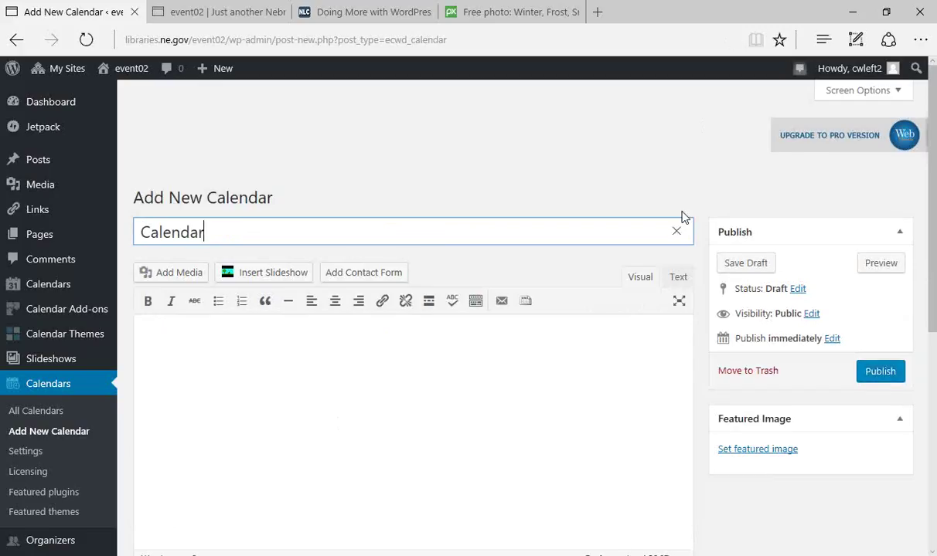
scroll(682, 208, down, 6)
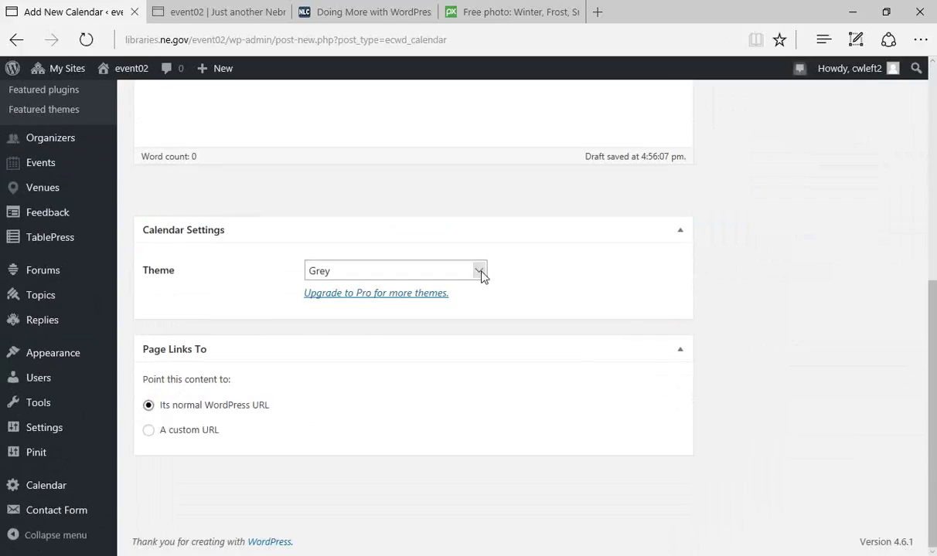
click(479, 272)
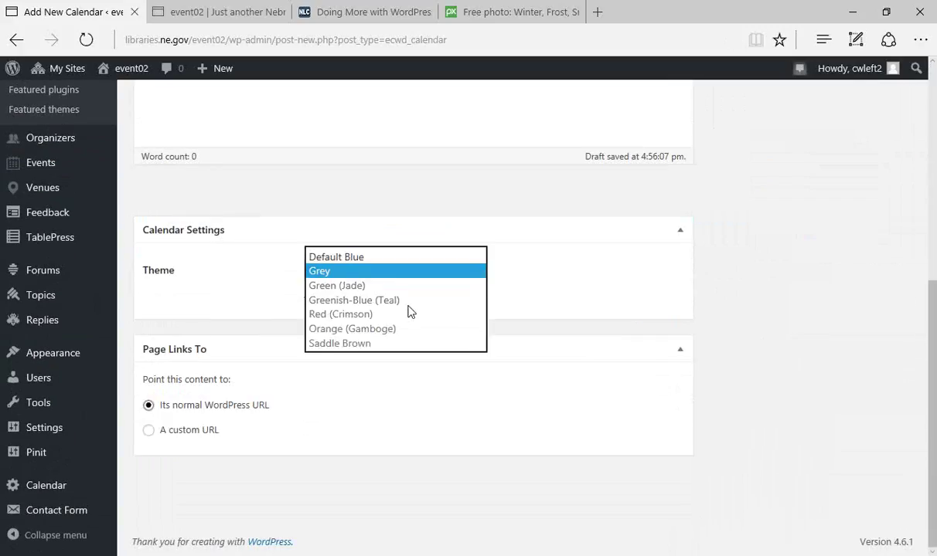
scroll(830, 303, up, 1)
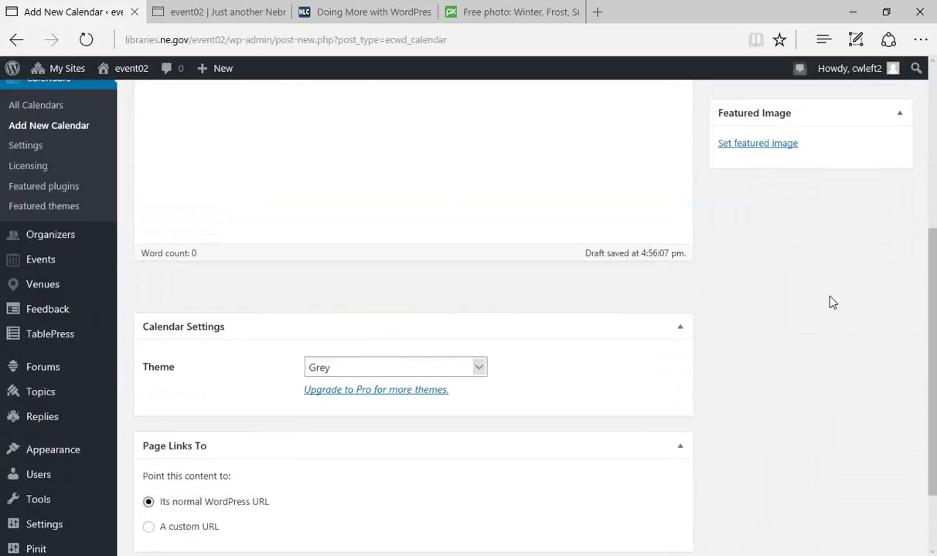
scroll(832, 302, up, 5)
click(870, 371)
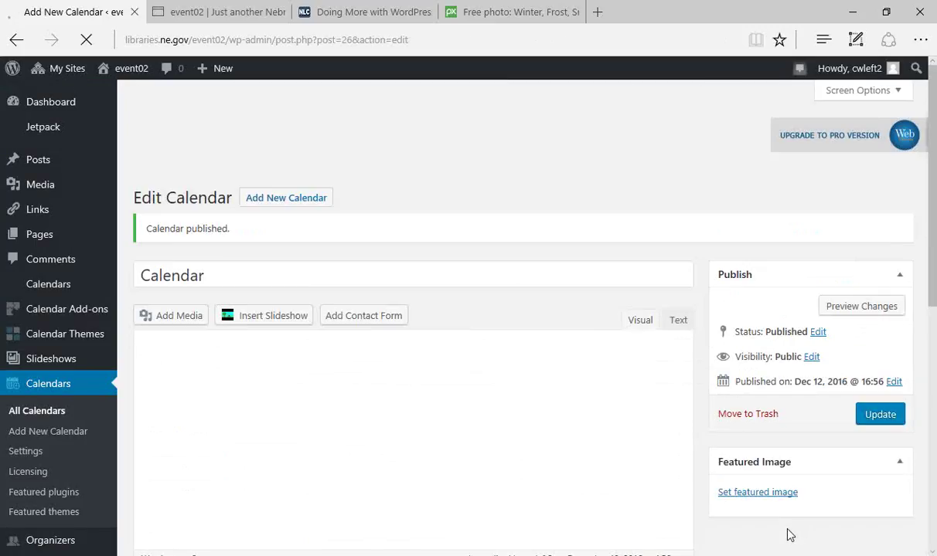
Go to the lower Calendars menu's All Calendars list, showing 'Calendar' with ID 26 and shortcode [ecwd id="26"]
scroll(526, 173, down, 4)
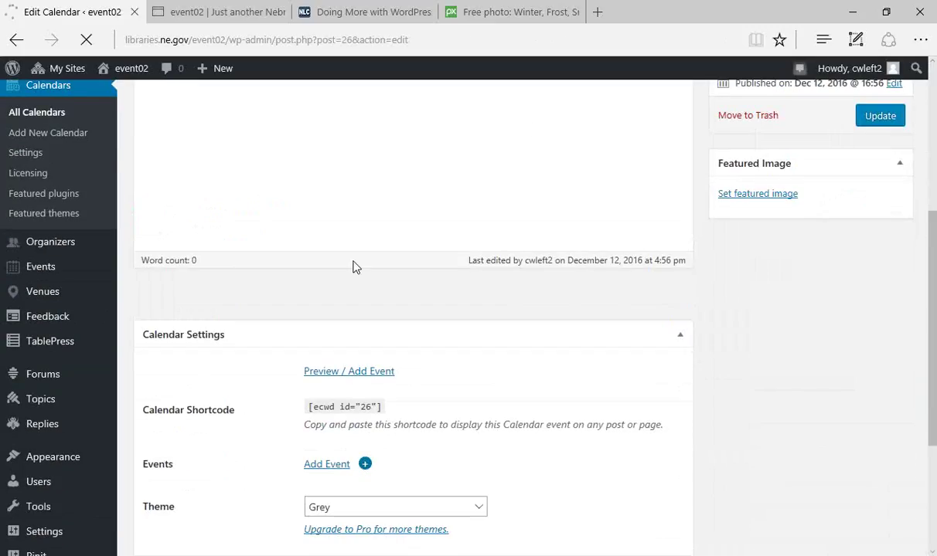
scroll(332, 270, up, 2)
scroll(256, 278, up, 2)
mouse_move(55, 208)
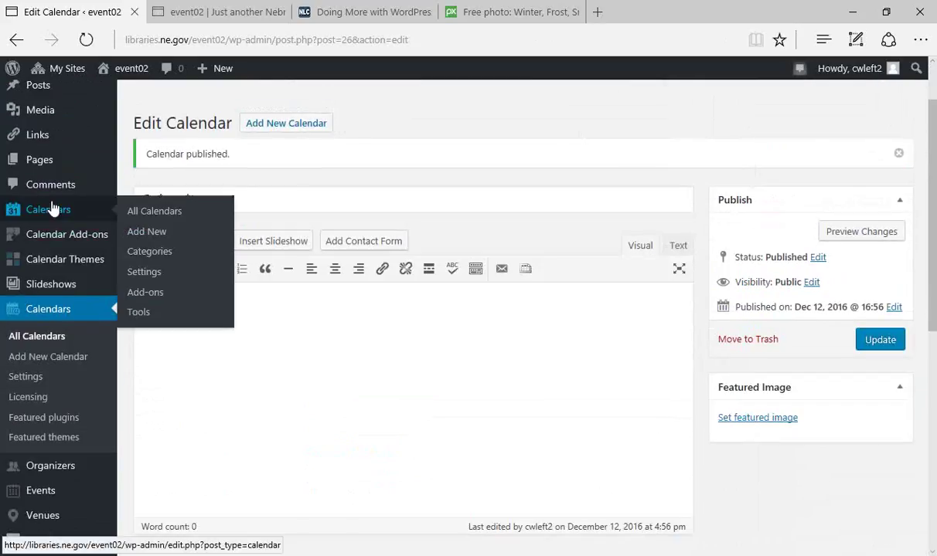
click(162, 212)
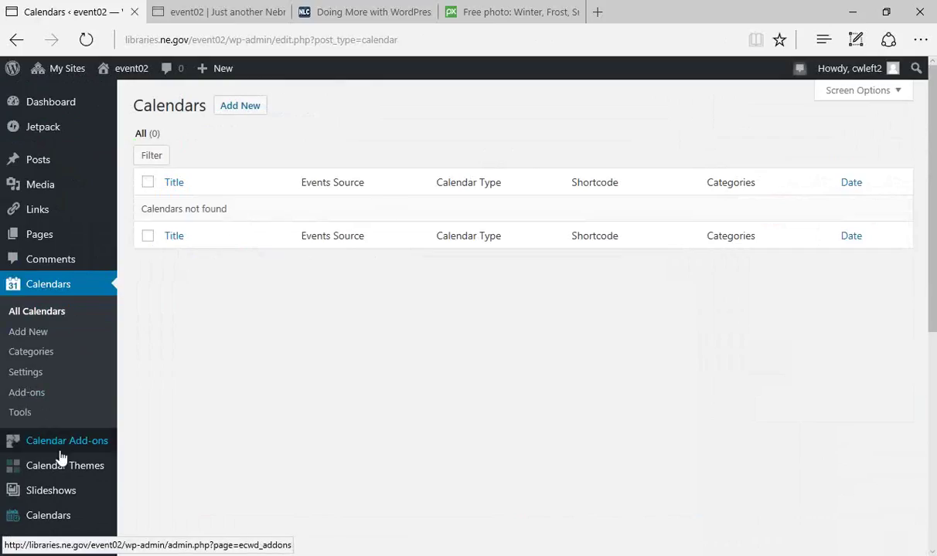
mouse_move(62, 512)
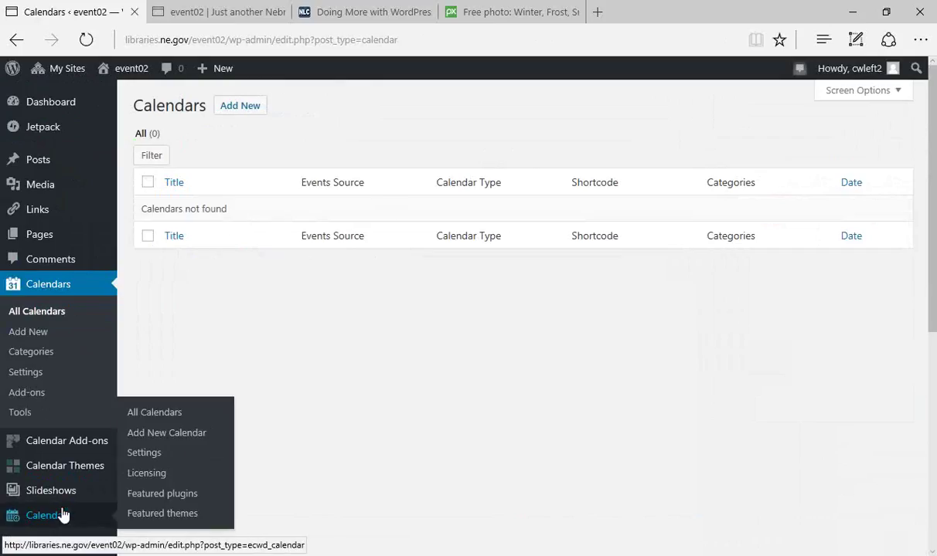
click(160, 416)
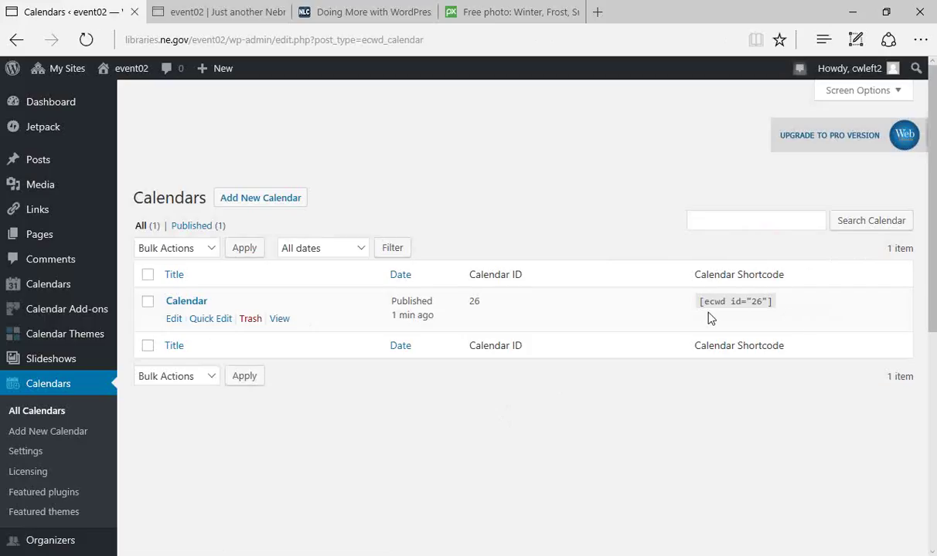
Open 'Calendar' for editing and bring up its calendar preview
click(191, 306)
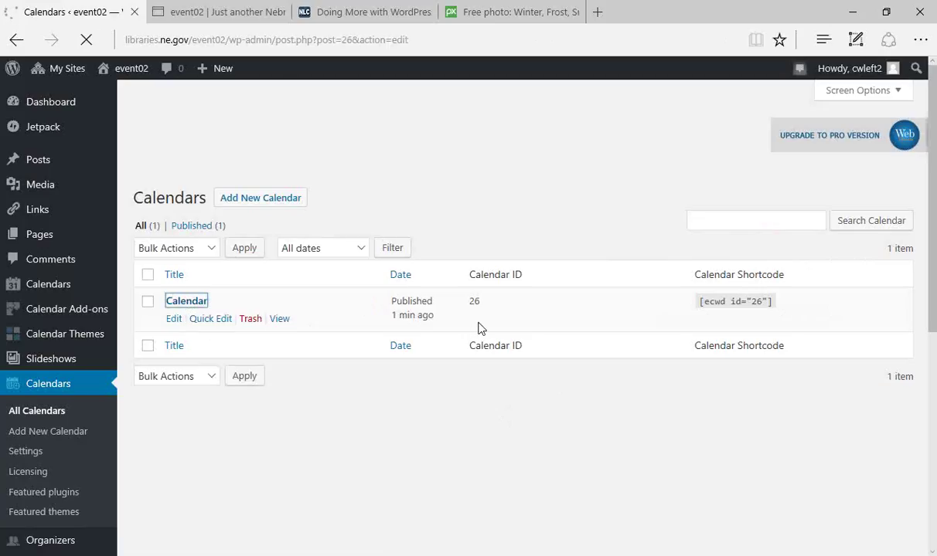
scroll(716, 445, down, 5)
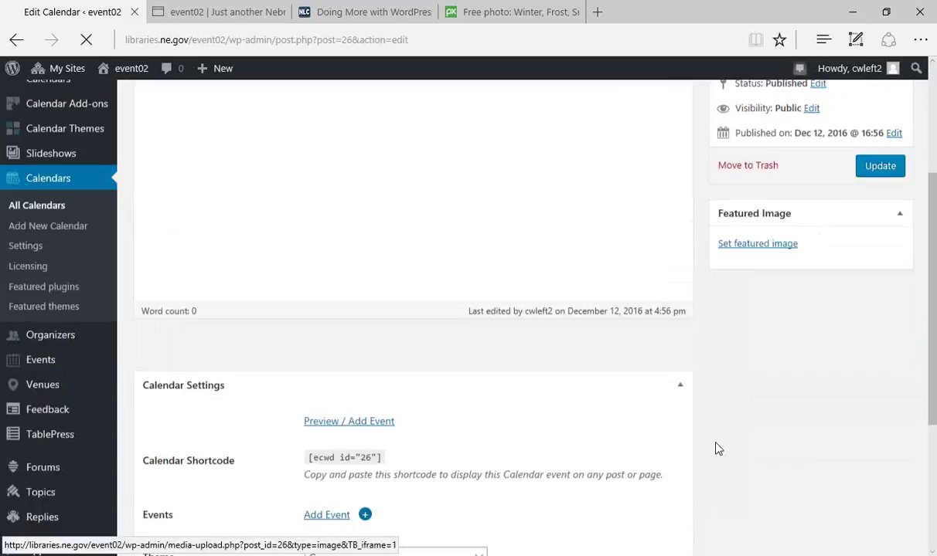
scroll(729, 385, up, 2)
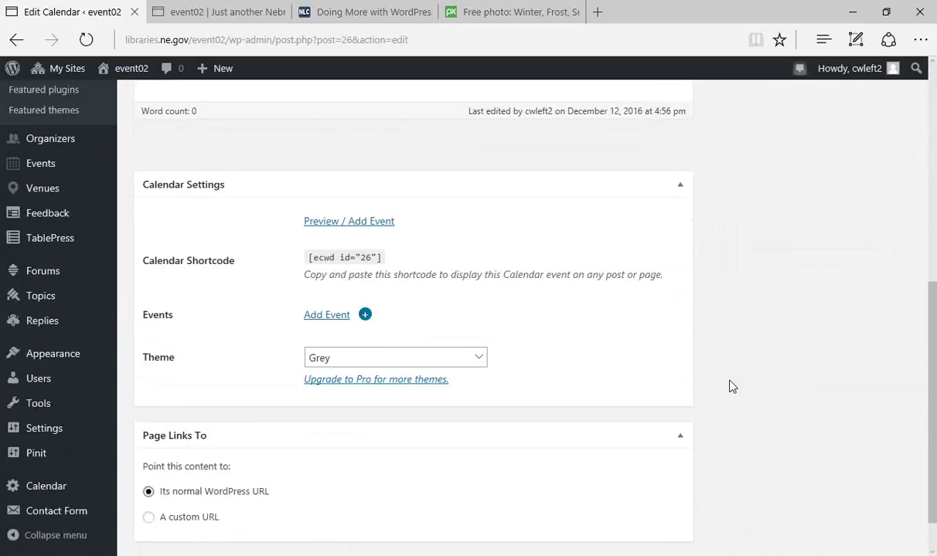
scroll(386, 366, up, 1)
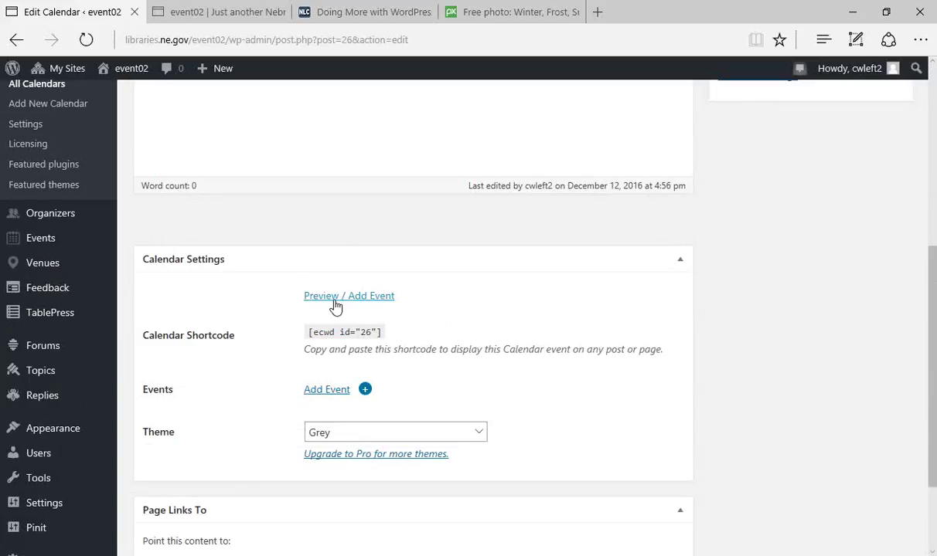
click(384, 299)
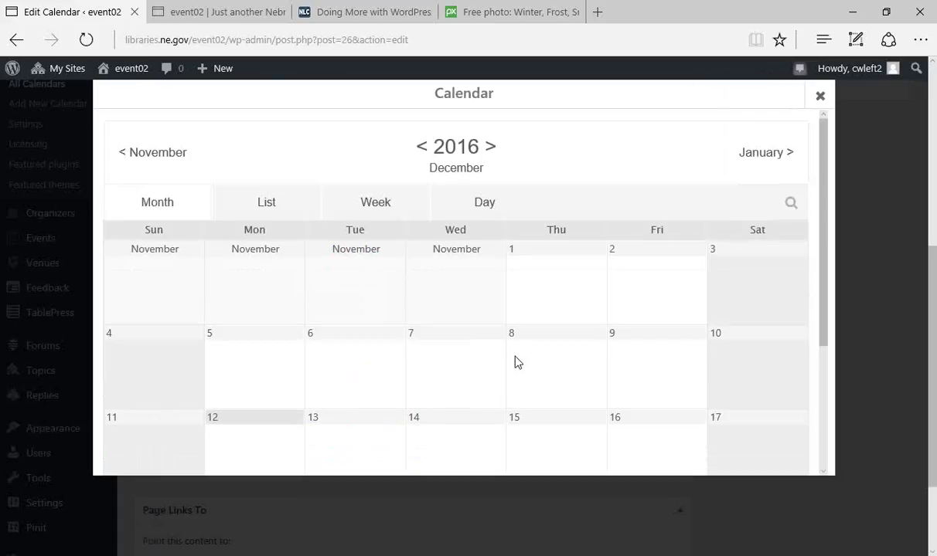
drag(824, 330, 819, 424)
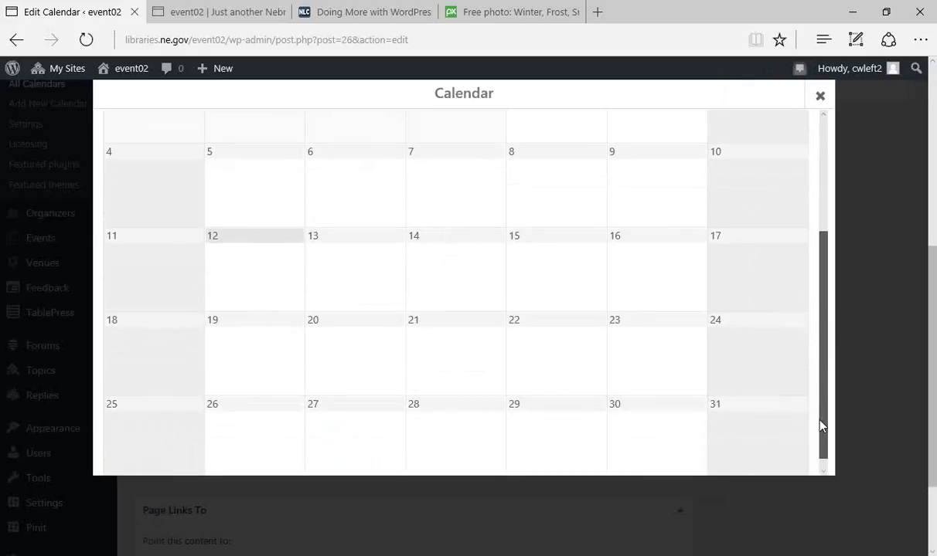
Save a 'Holiday Party' draft event on December 17, then close the add-event popup
click(738, 262)
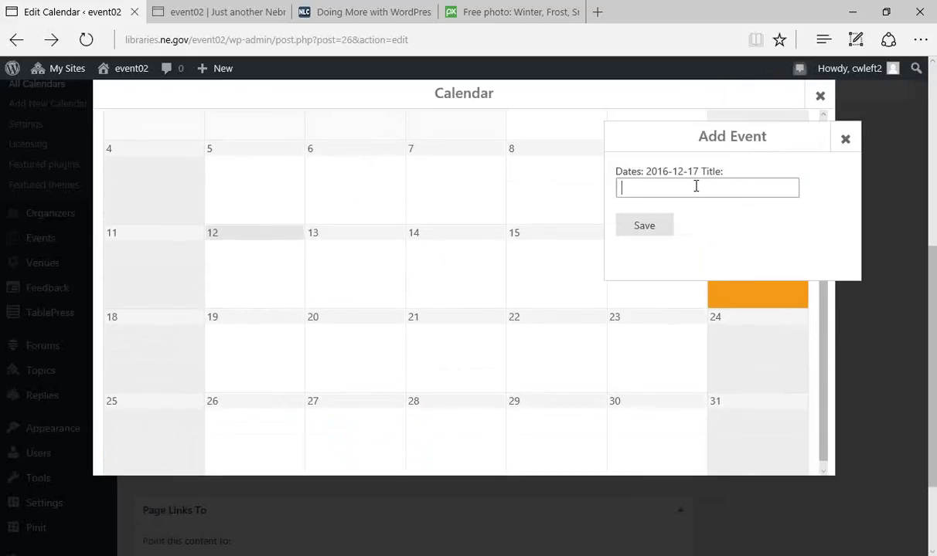
text(Holiday Party)
click(654, 232)
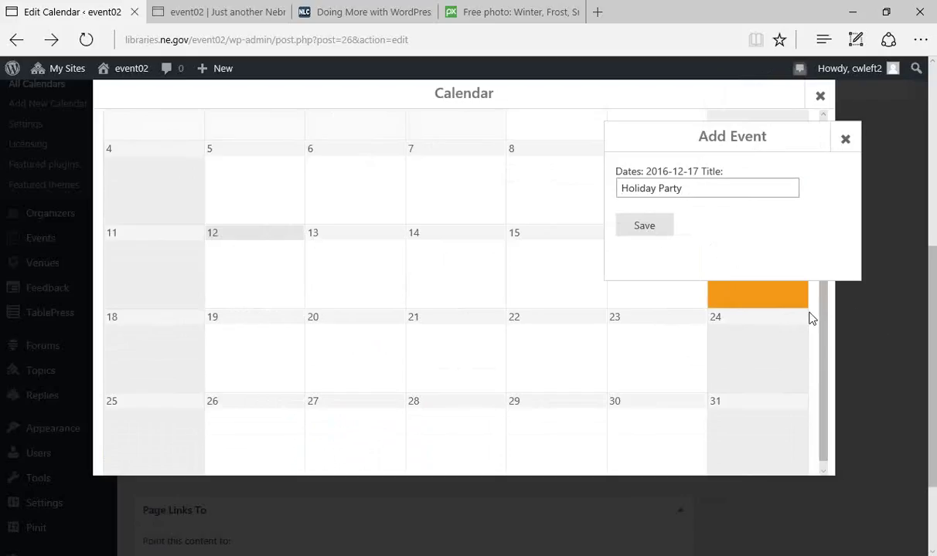
click(844, 139)
scroll(729, 442, down, 3)
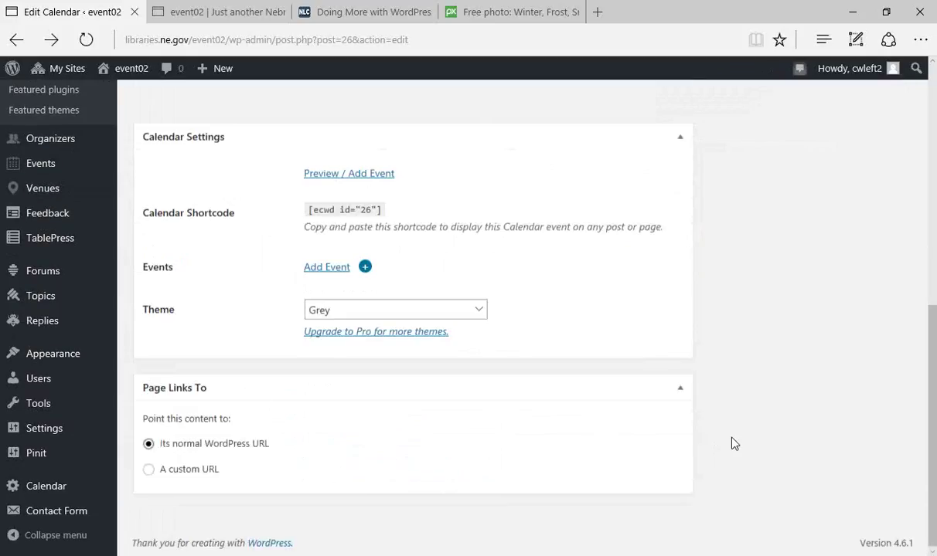
scroll(740, 446, up, 1)
scroll(744, 448, up, 2)
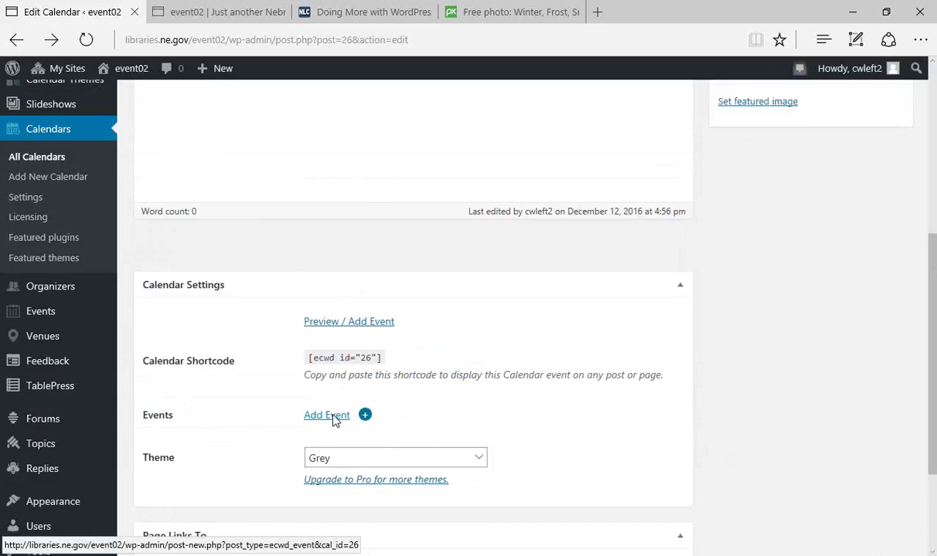
Start a new event, dismiss the location permission prompt, and title it 'Holiday Party'
click(333, 418)
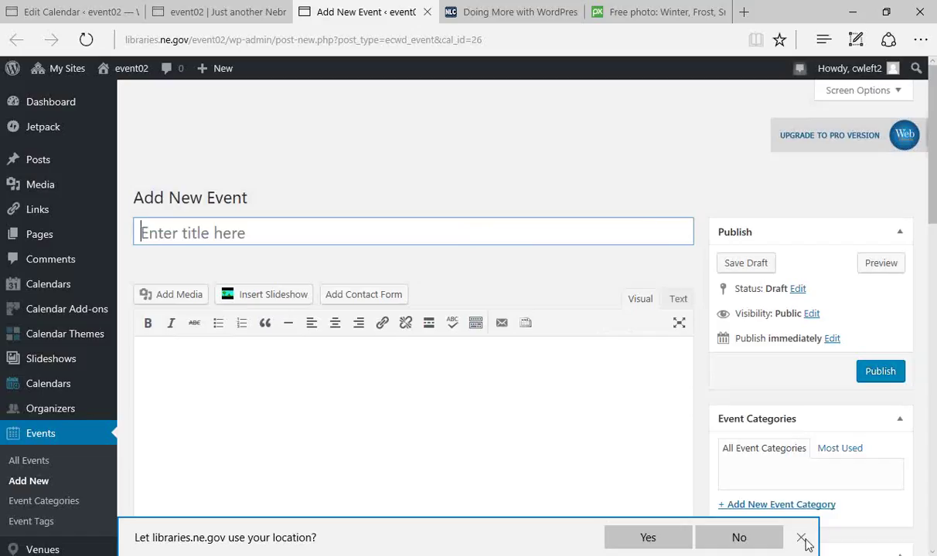
click(800, 539)
text(Hol)
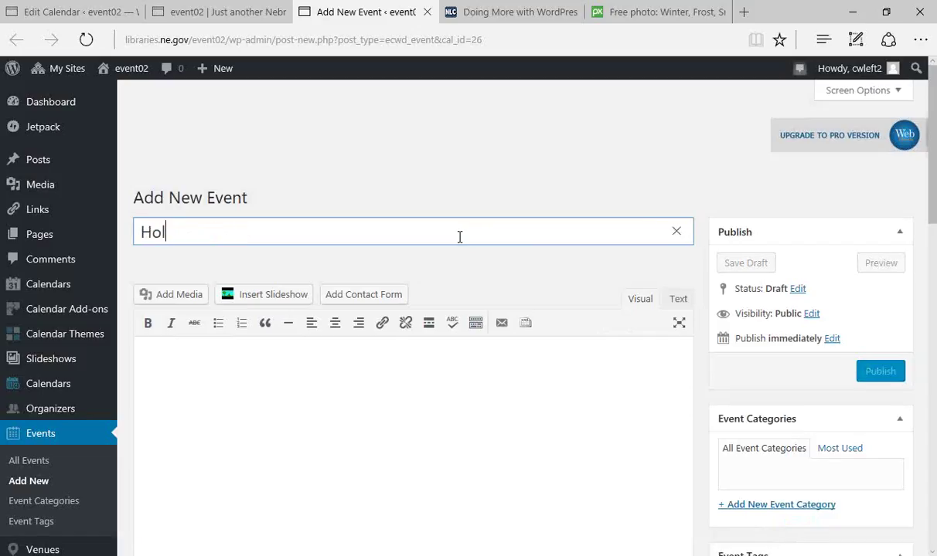
text(iday Party)
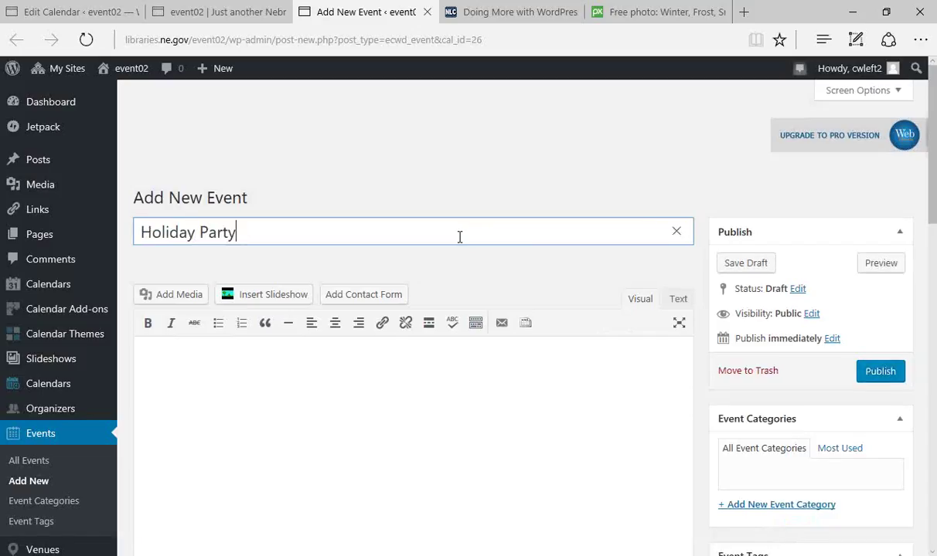
scroll(539, 307, down, 5)
Set the event to run on 2016/12/17 from 14:00 to 21:00
click(405, 321)
click(491, 425)
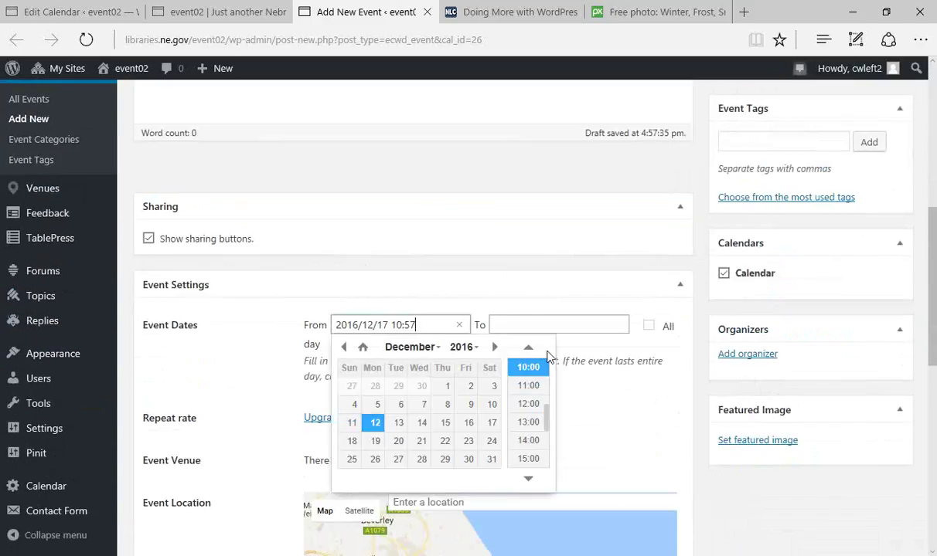
drag(546, 441, 548, 447)
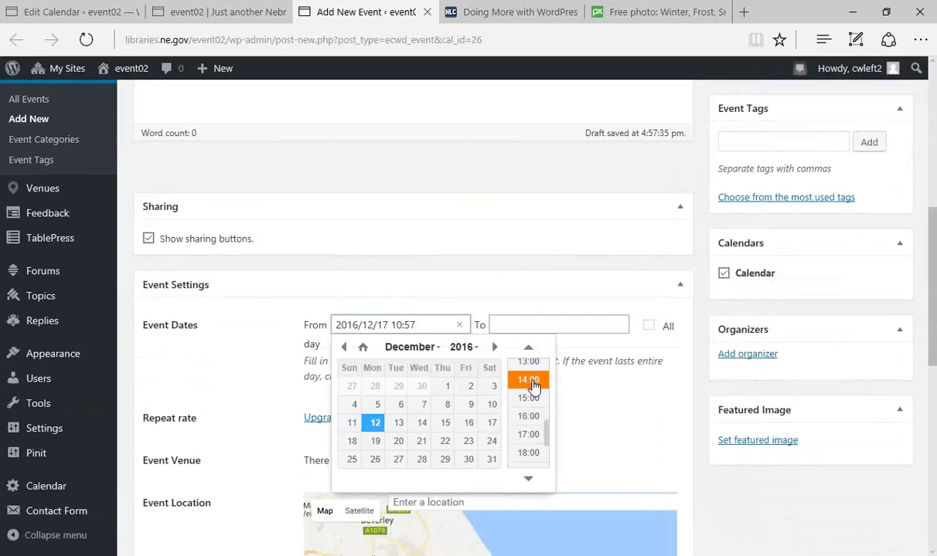
click(532, 381)
click(540, 321)
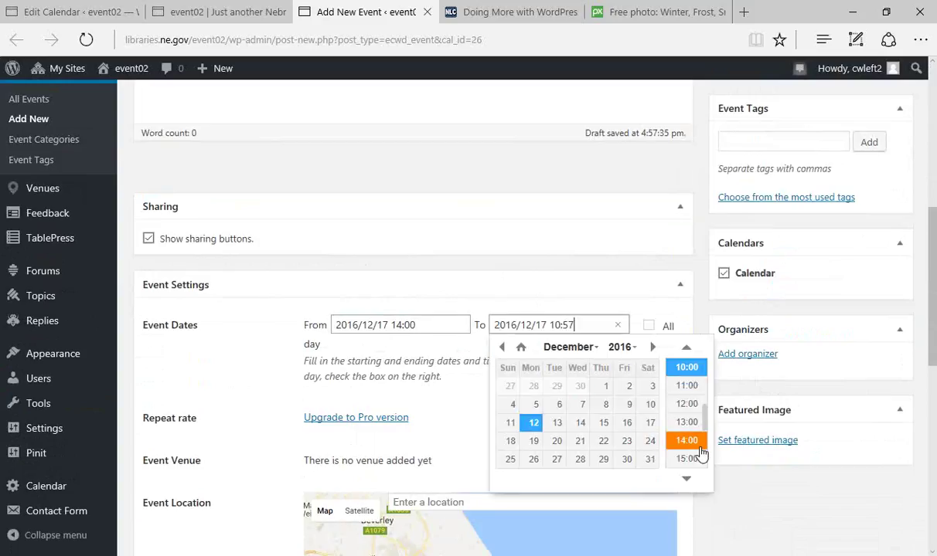
drag(707, 435, 707, 463)
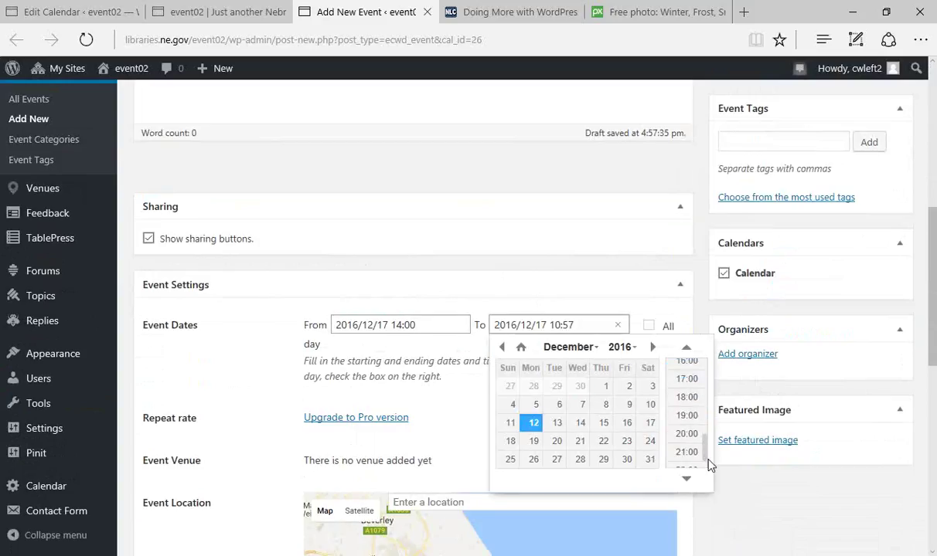
click(687, 437)
Search 'Ashland Public Library NE' and pick the Silver Street, Ashland, NE suggestion as the event location
scroll(625, 444, down, 5)
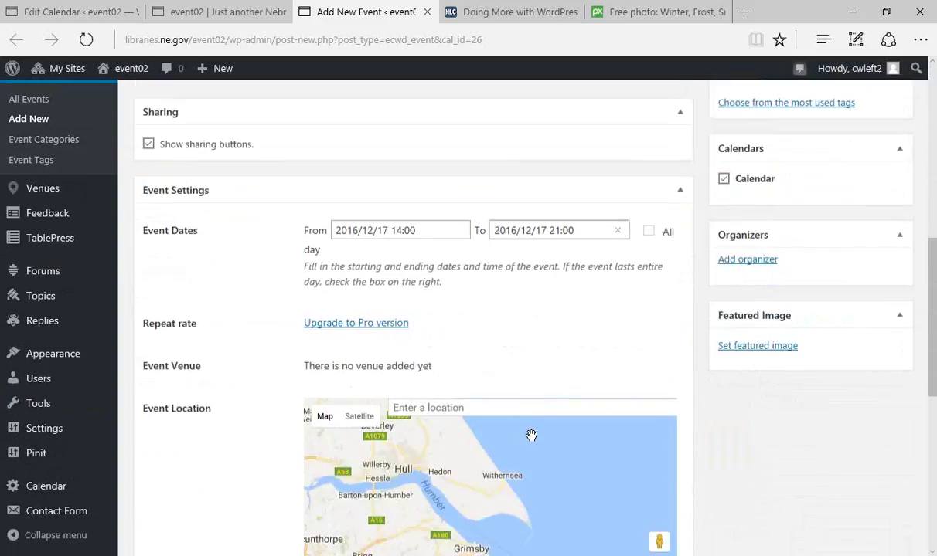
scroll(703, 495, up, 2)
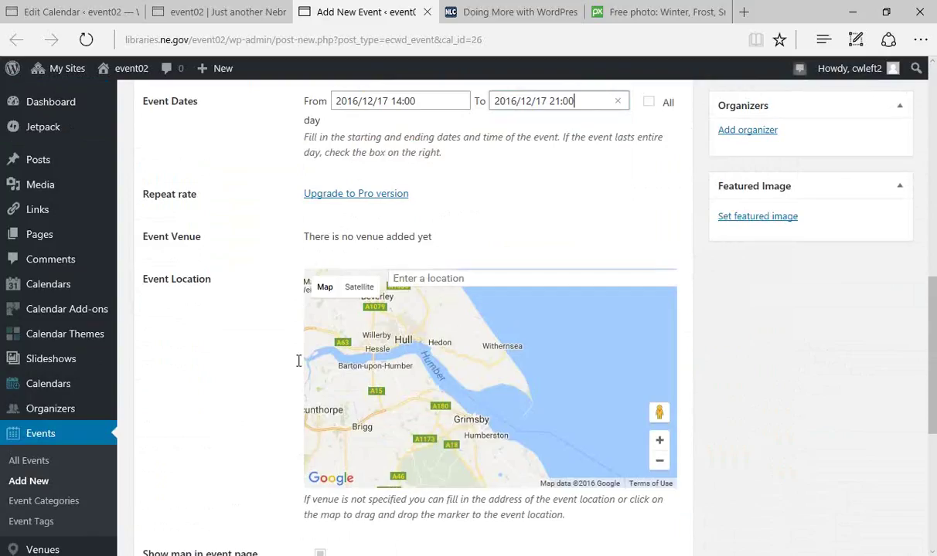
click(461, 279)
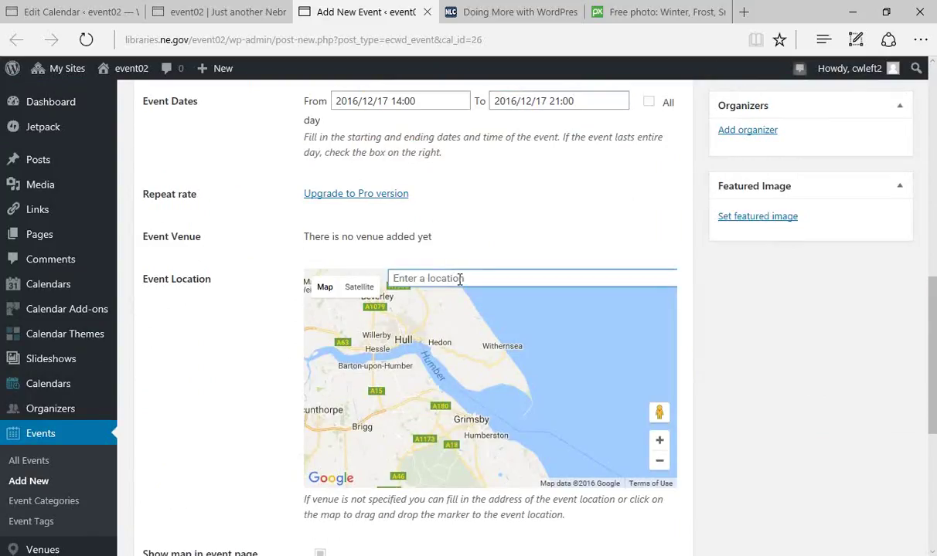
text(Ashland P)
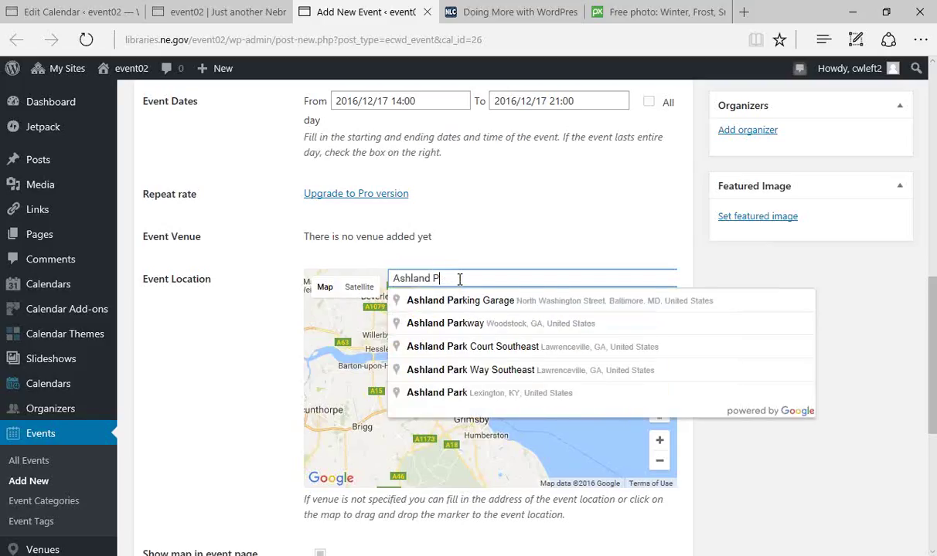
text(ublic Library NE)
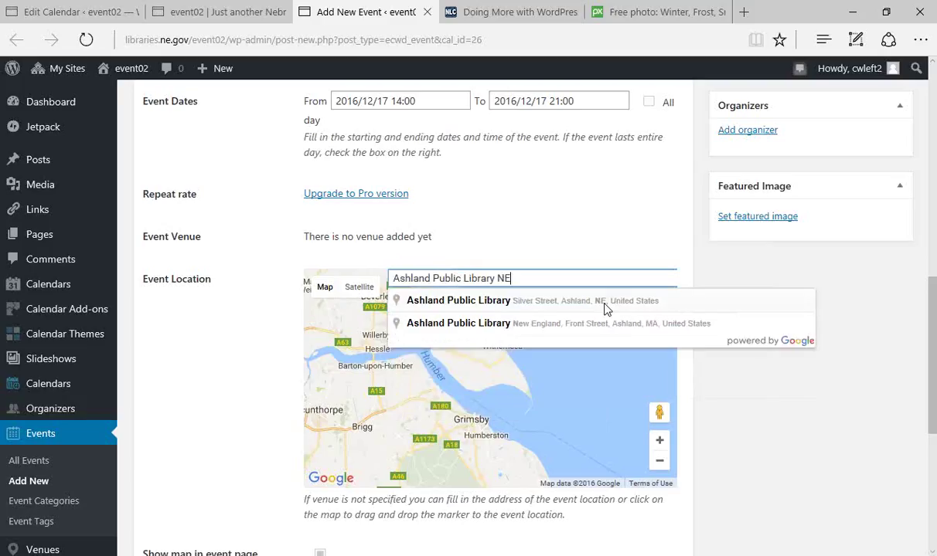
click(606, 309)
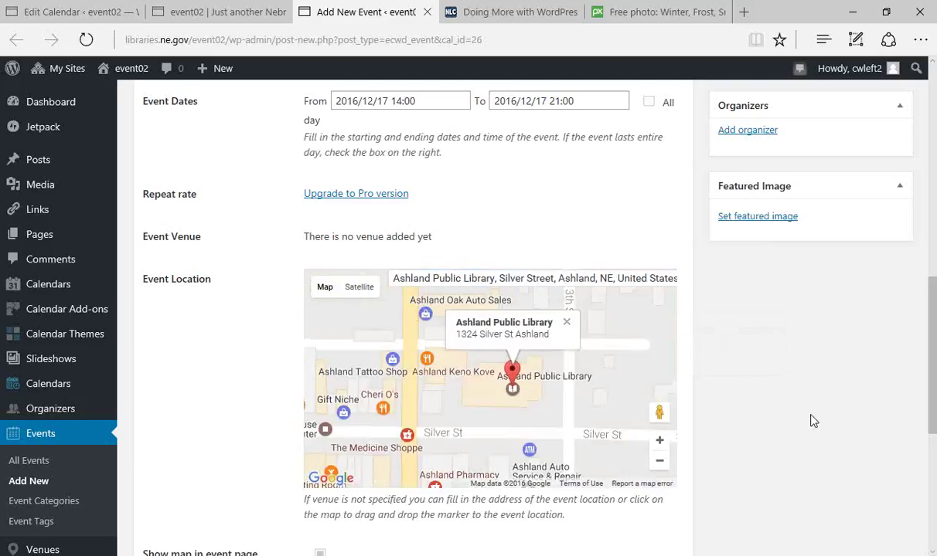
scroll(782, 408, down, 3)
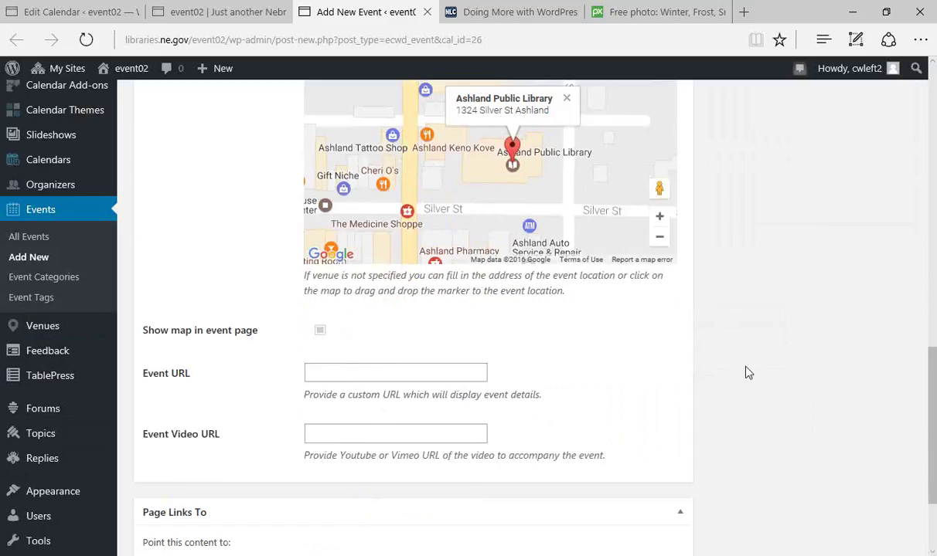
scroll(745, 372, down, 2)
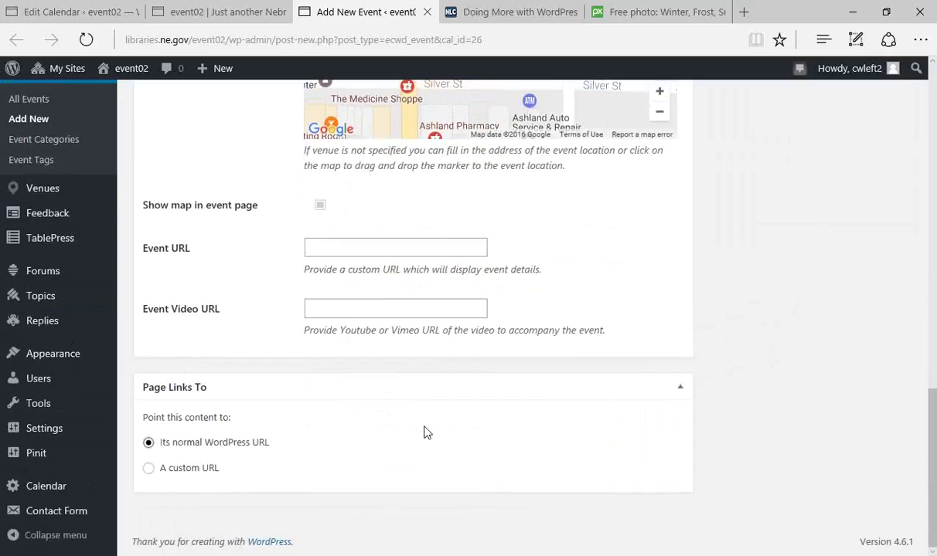
scroll(742, 380, up, 1)
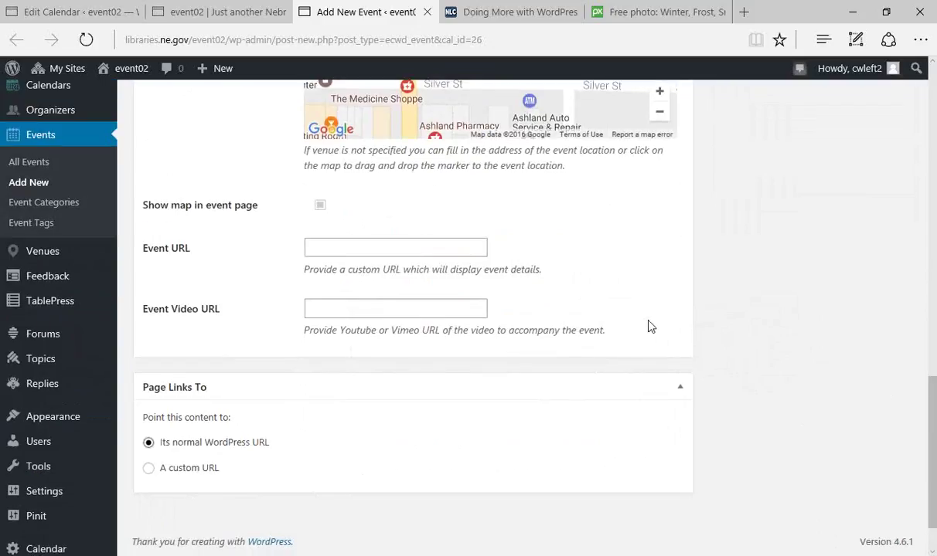
scroll(769, 365, up, 15)
scroll(768, 360, up, 1)
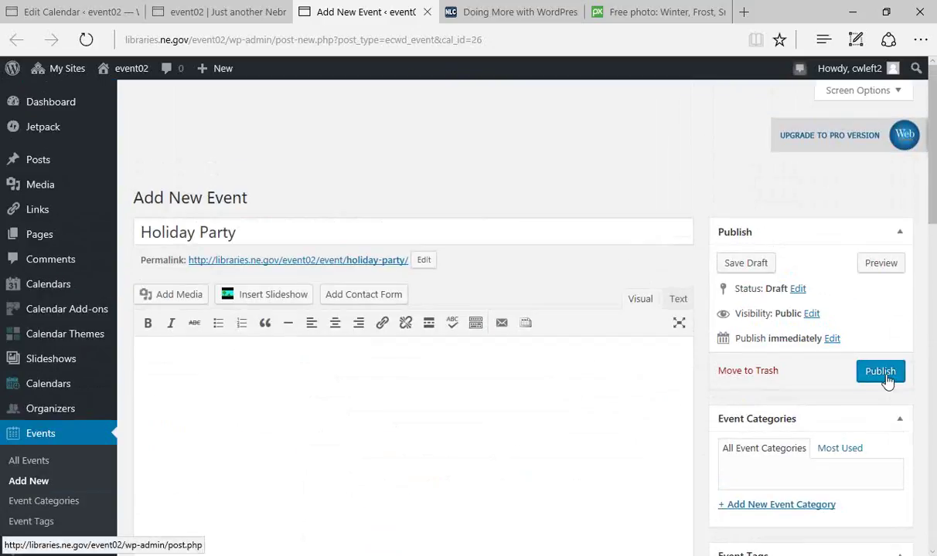